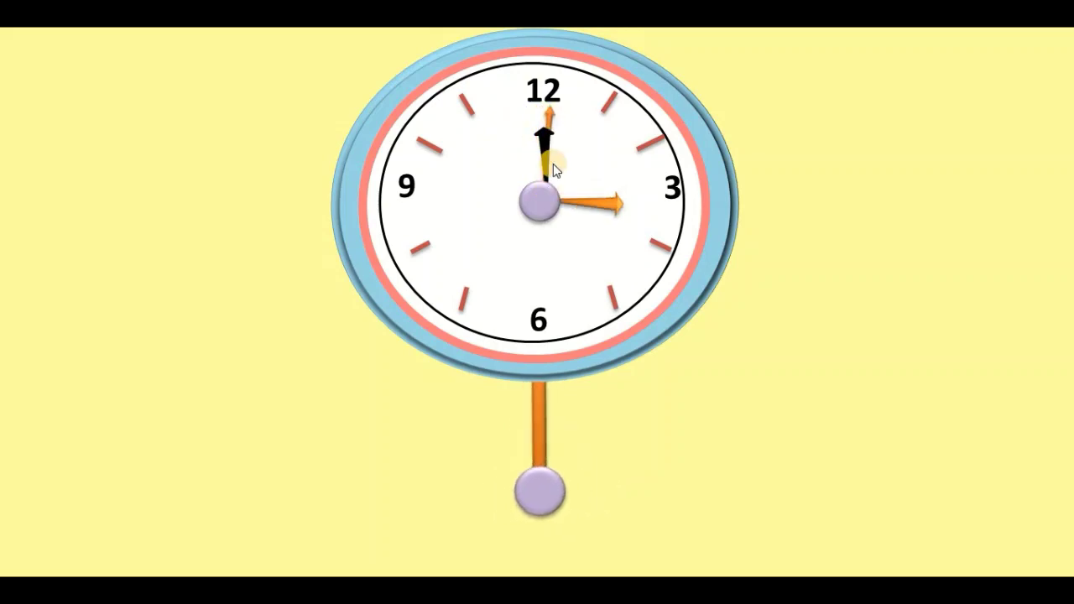
# Advance the clock slideshow past its last slide to the black end screen.
pyautogui.click(554, 117)
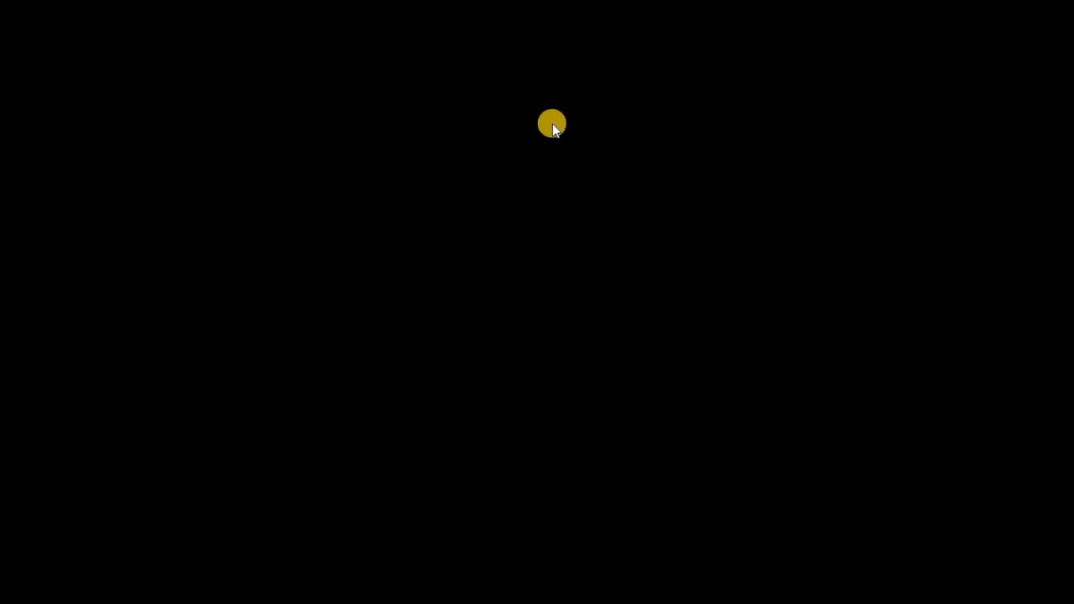
# Exit the show and preview the Group 4, 27 and 44 animations in the Animation Pane.
pyautogui.click(551, 127)
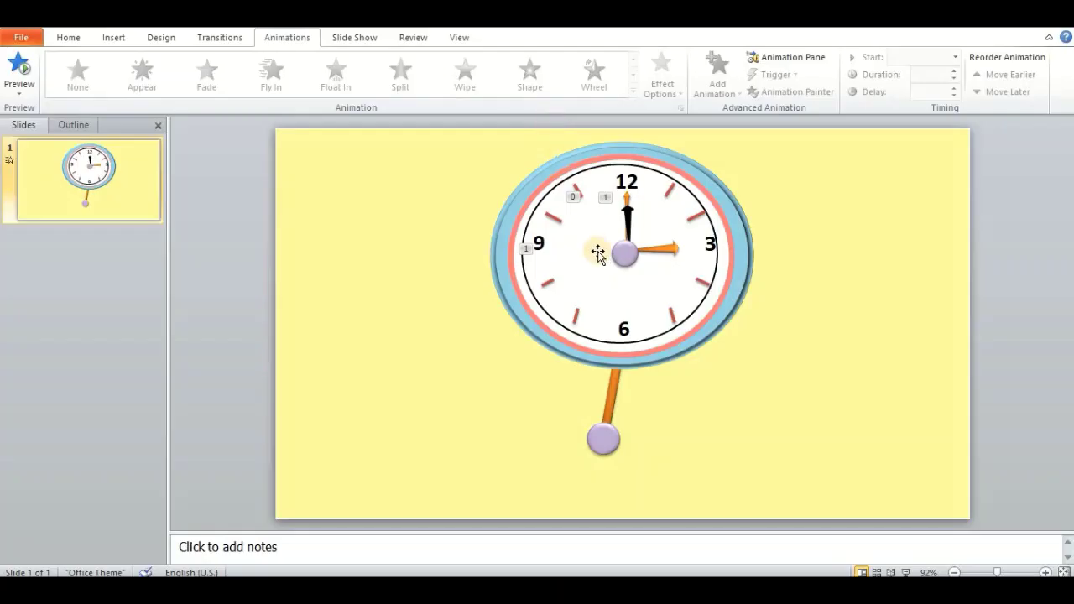
pyautogui.click(789, 55)
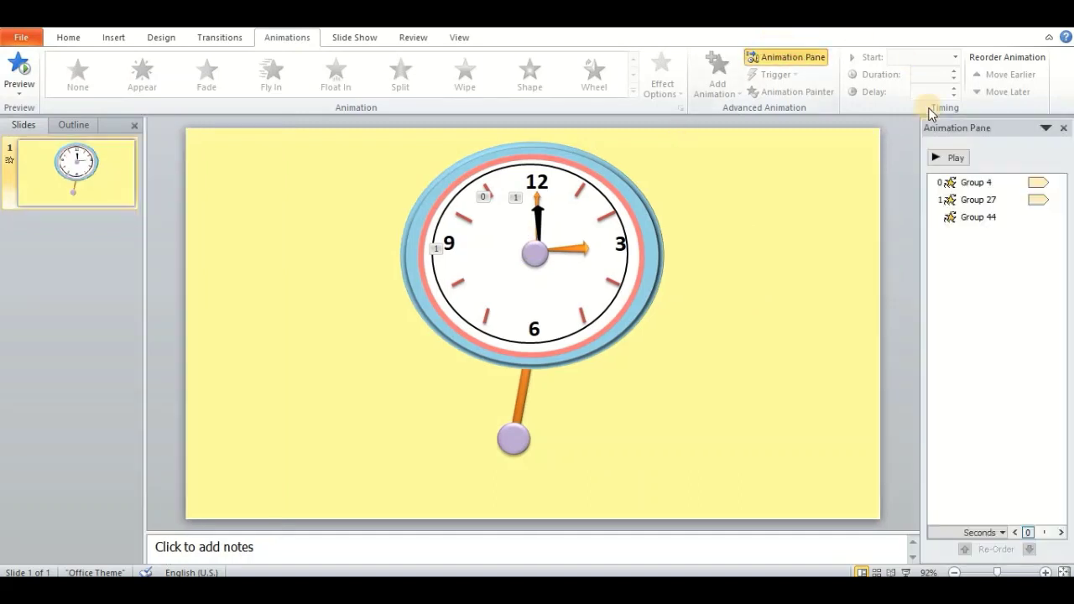
pyautogui.click(949, 159)
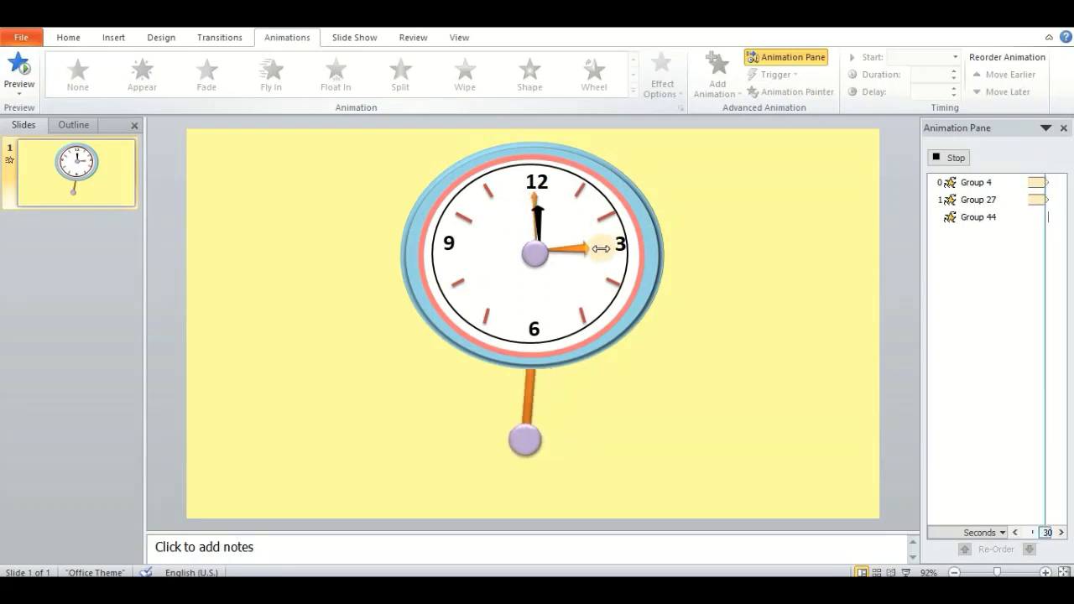
pyautogui.click(670, 324)
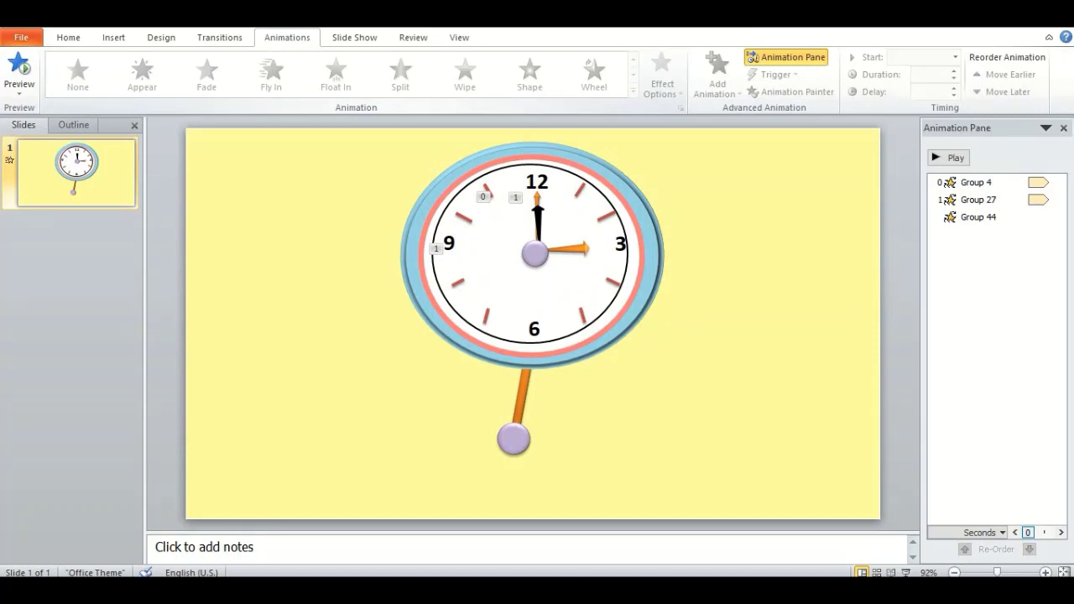
# Duplicate the clock slide and delete every object from the copy, leaving slide 2 empty.
pyautogui.rightClick(83, 184)
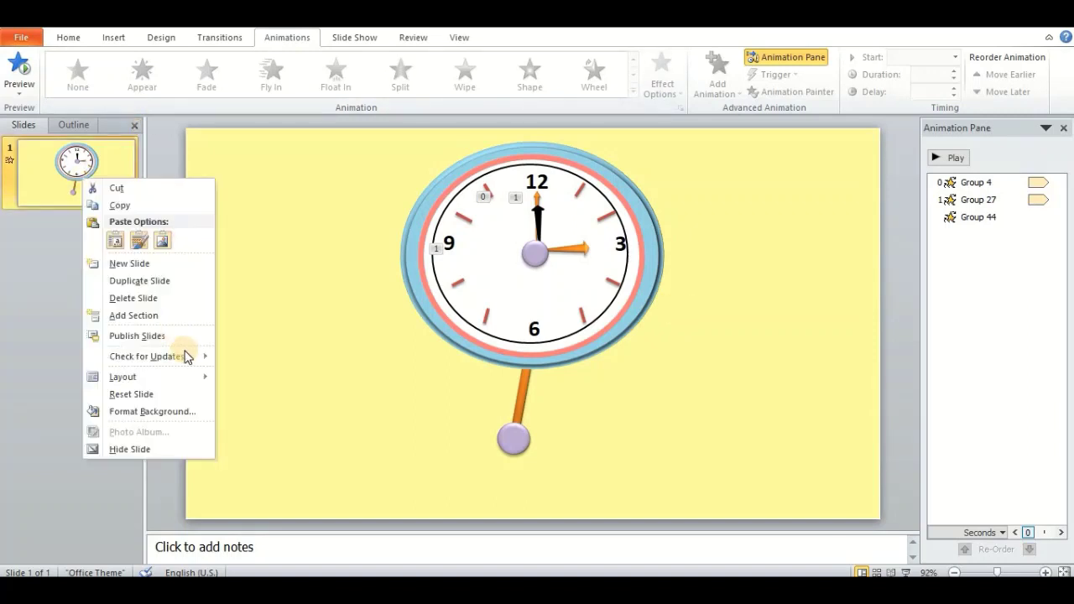
pyautogui.click(168, 279)
pyautogui.hotkey('ctrl', 'a')
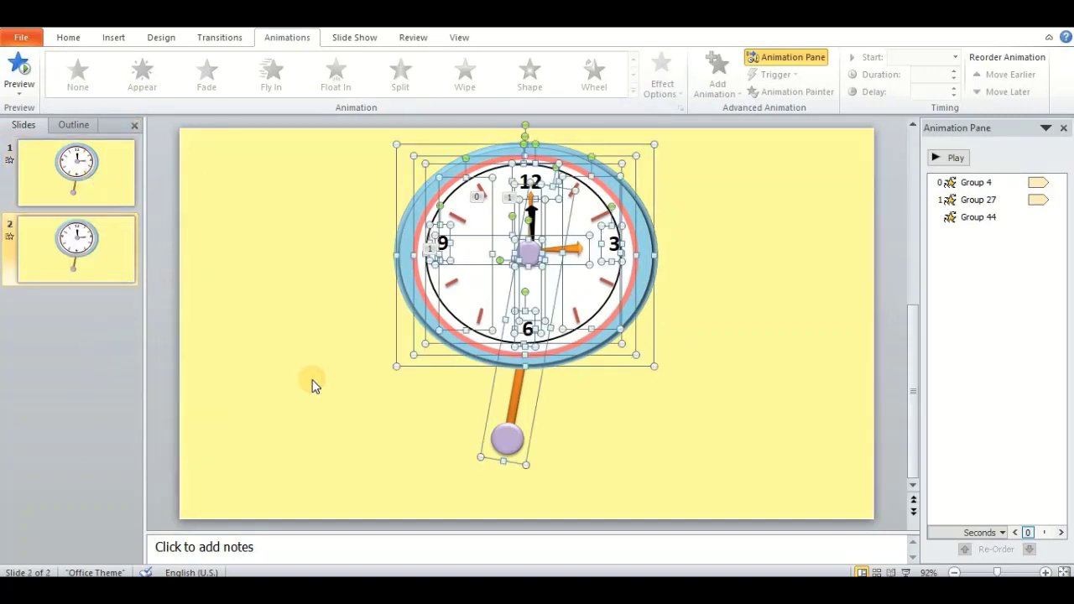
pyautogui.press('Delete')
pyautogui.click(382, 376)
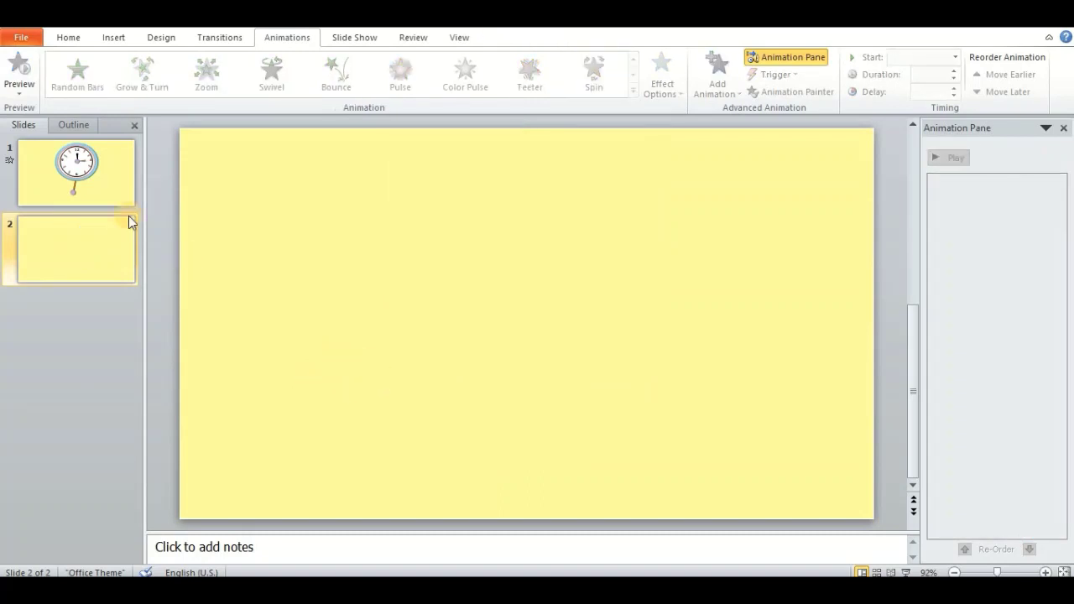
pyautogui.click(99, 168)
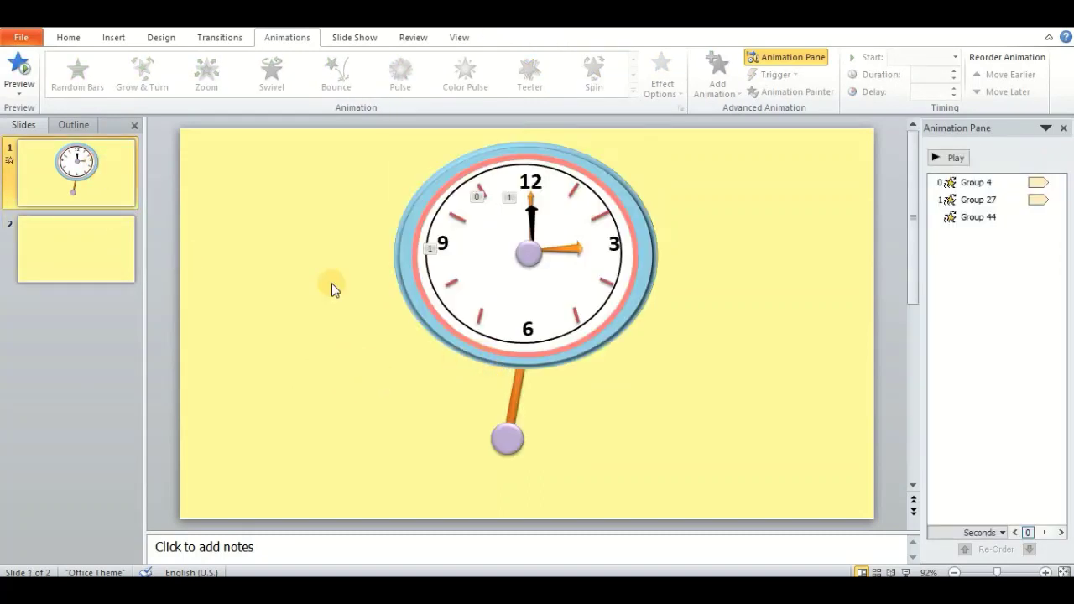
pyautogui.click(25, 262)
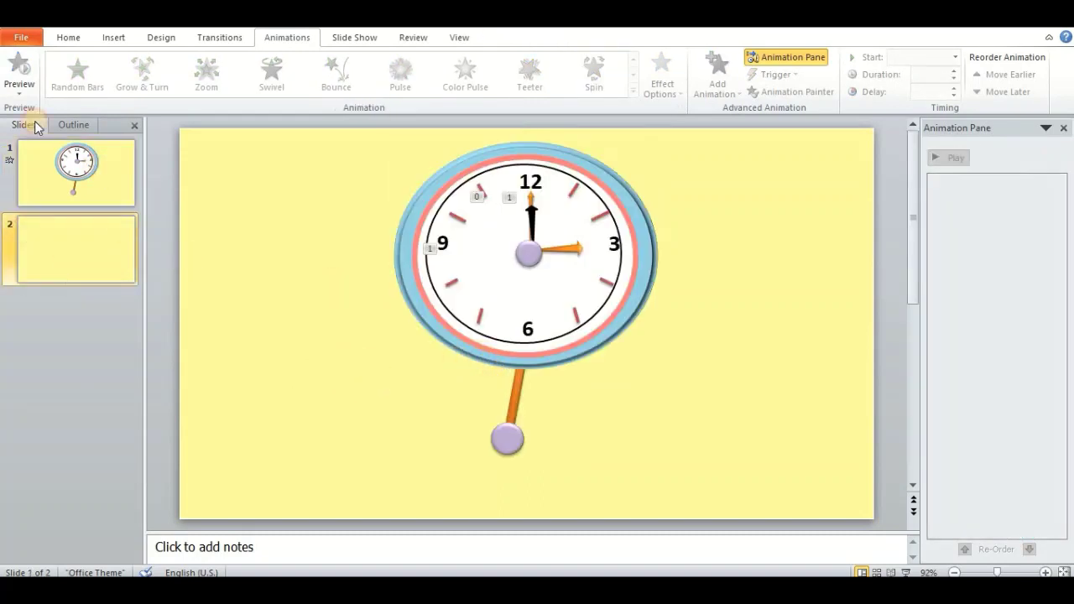
pyautogui.click(55, 37)
# Draw a large circle on slide 2 and give it the cyan gradient Quick Style.
pyautogui.moveTo(369, 190)
pyautogui.mouseDown()
pyautogui.moveTo(630, 414)
pyautogui.moveTo(597, 404)
pyautogui.mouseUp()
pyautogui.moveTo(503, 292); pyautogui.dragTo(517, 262)
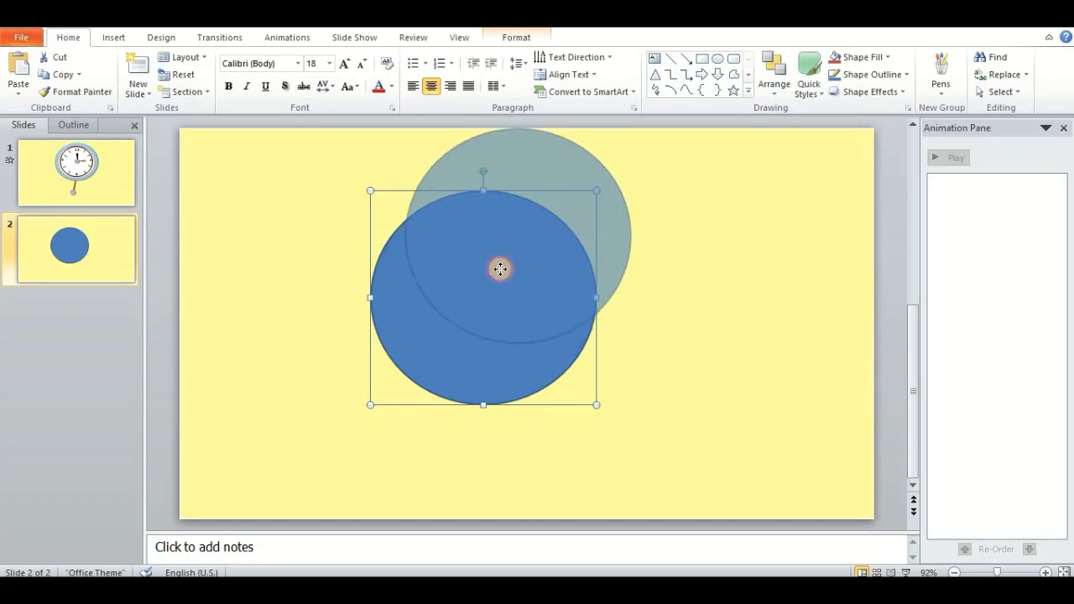
pyautogui.click(809, 76)
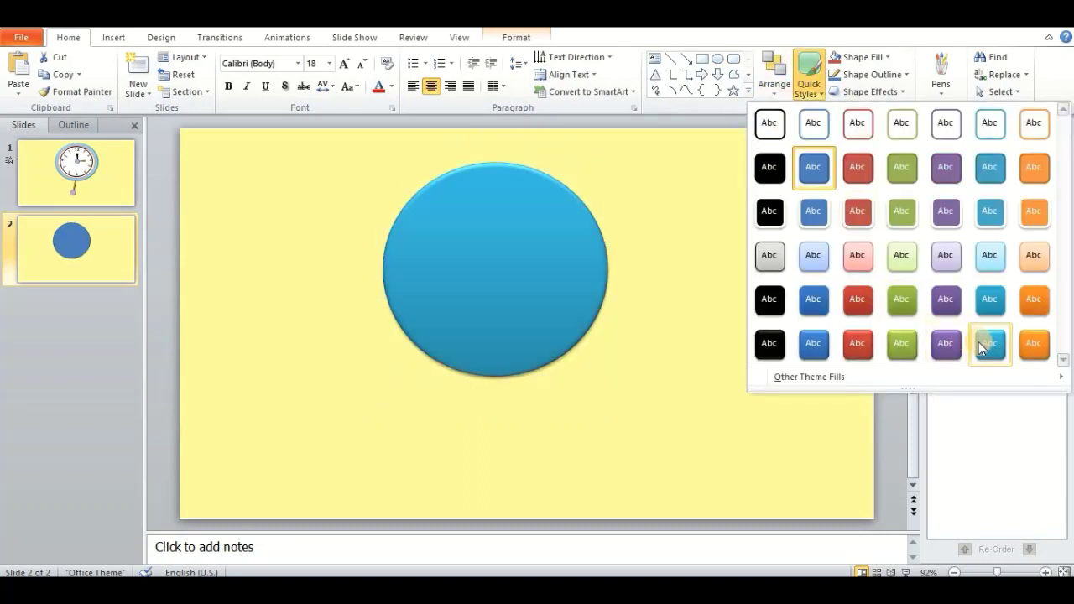
pyautogui.click(979, 345)
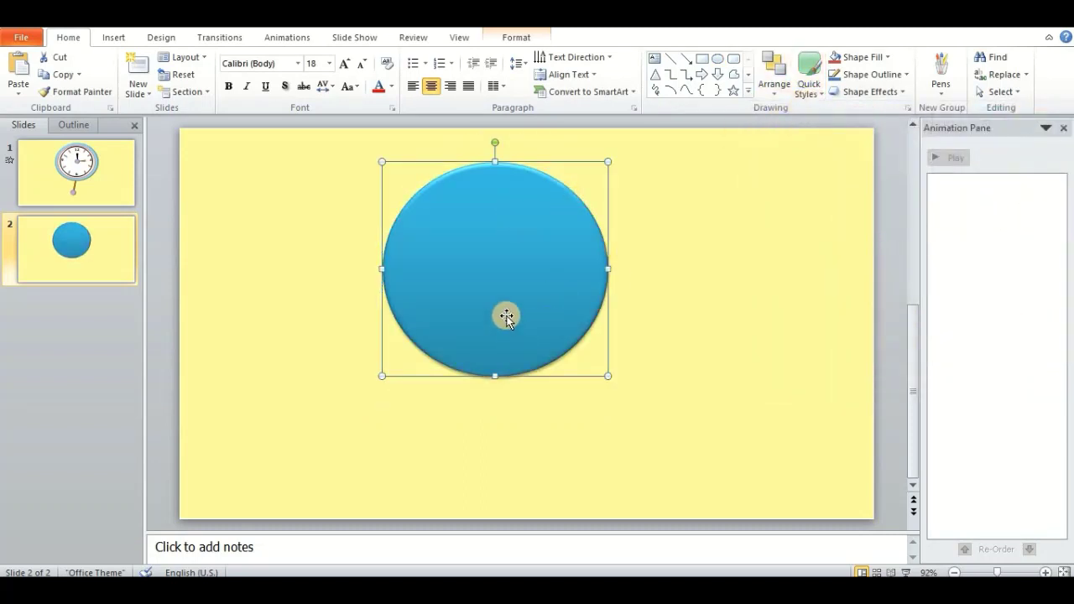
# Make the cyan circle's gradient partly transparent in Format Shape.
pyautogui.rightClick(507, 318)
pyautogui.click(585, 305)
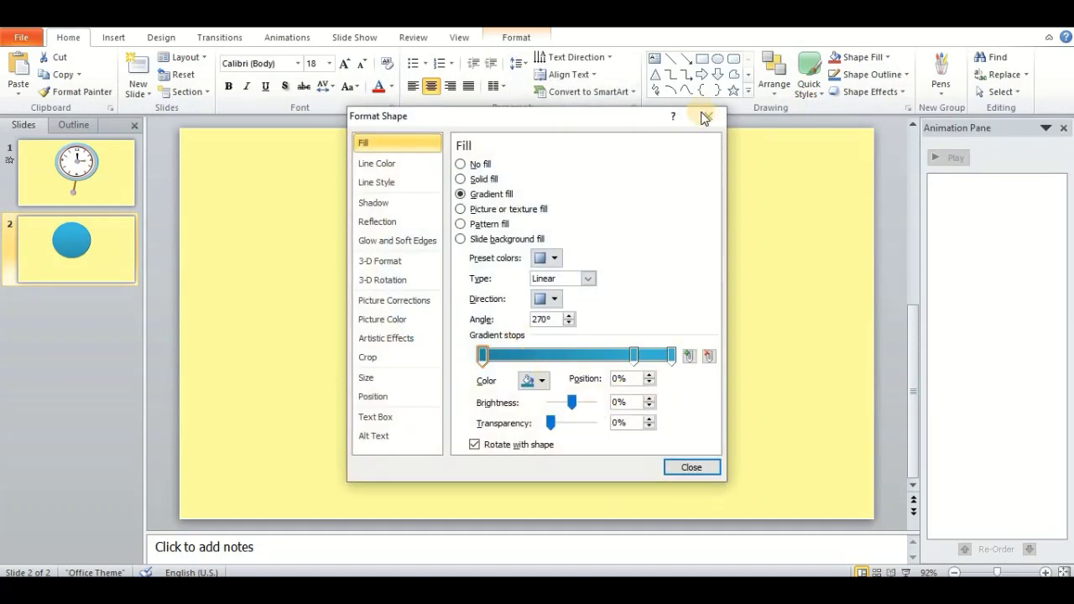
pyautogui.click(695, 122)
pyautogui.rightClick(436, 305)
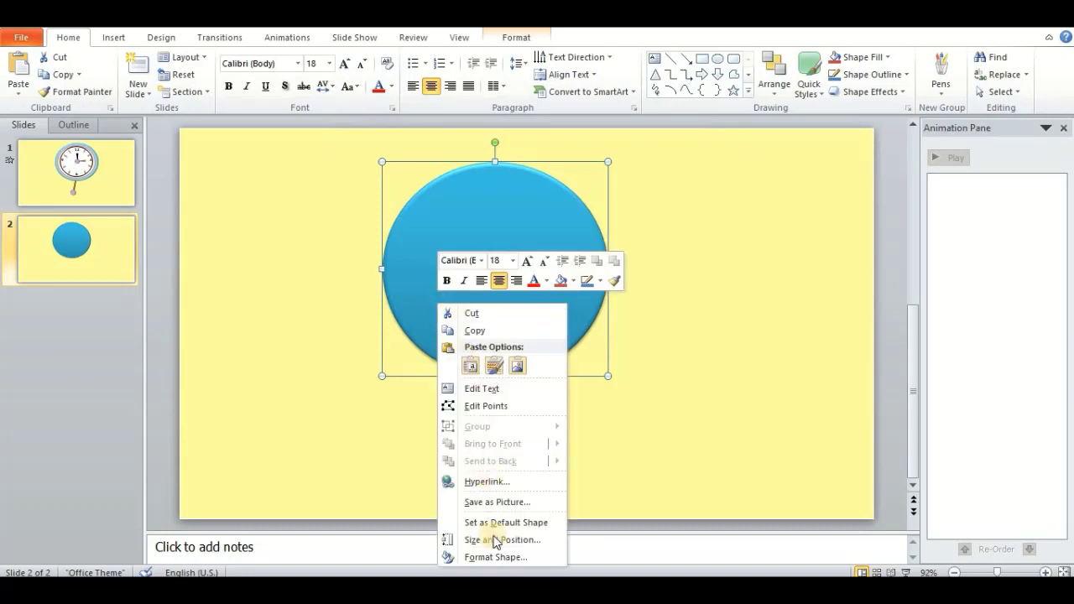
pyautogui.click(501, 558)
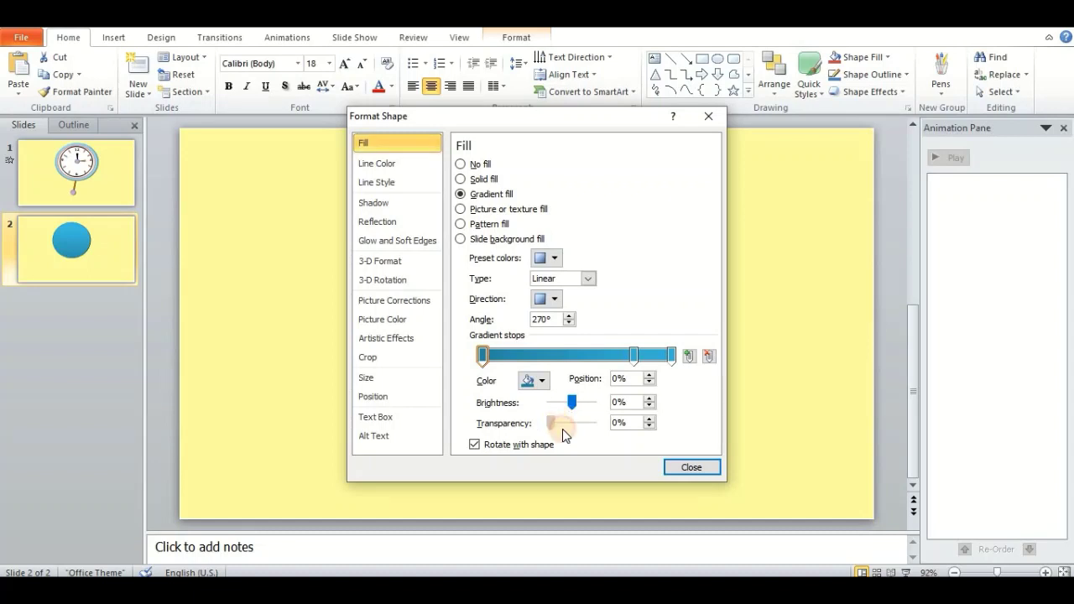
pyautogui.moveTo(554, 428); pyautogui.dragTo(564, 434)
pyautogui.click(679, 468)
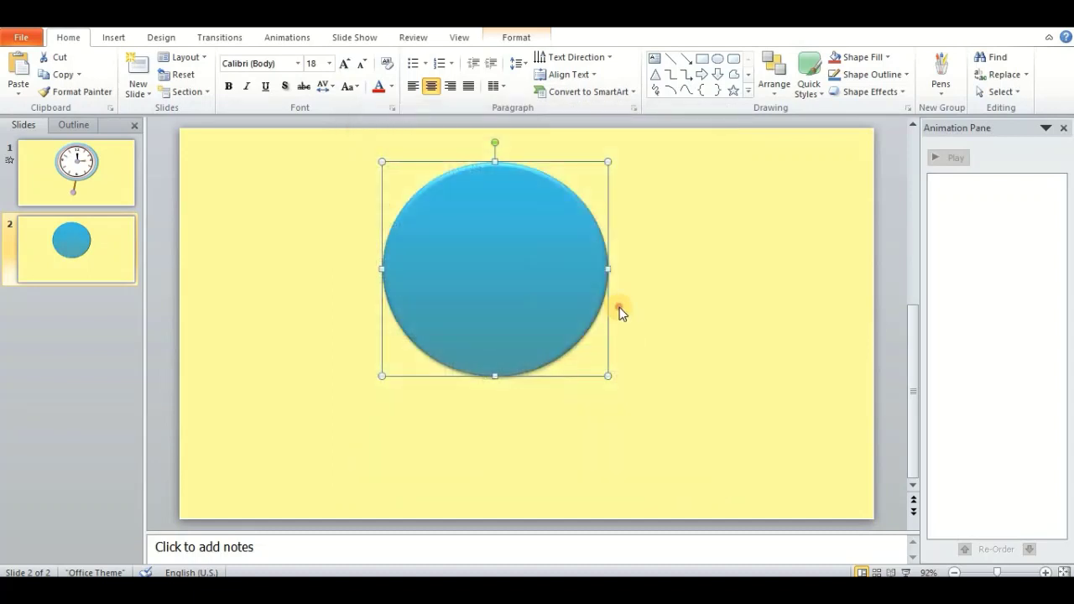
pyautogui.click(619, 307)
pyautogui.click(503, 278)
# Duplicate the cyan circle, shrink the copy inside it, and give it a white fill style.
pyautogui.hotkey('ctrl', 'd')
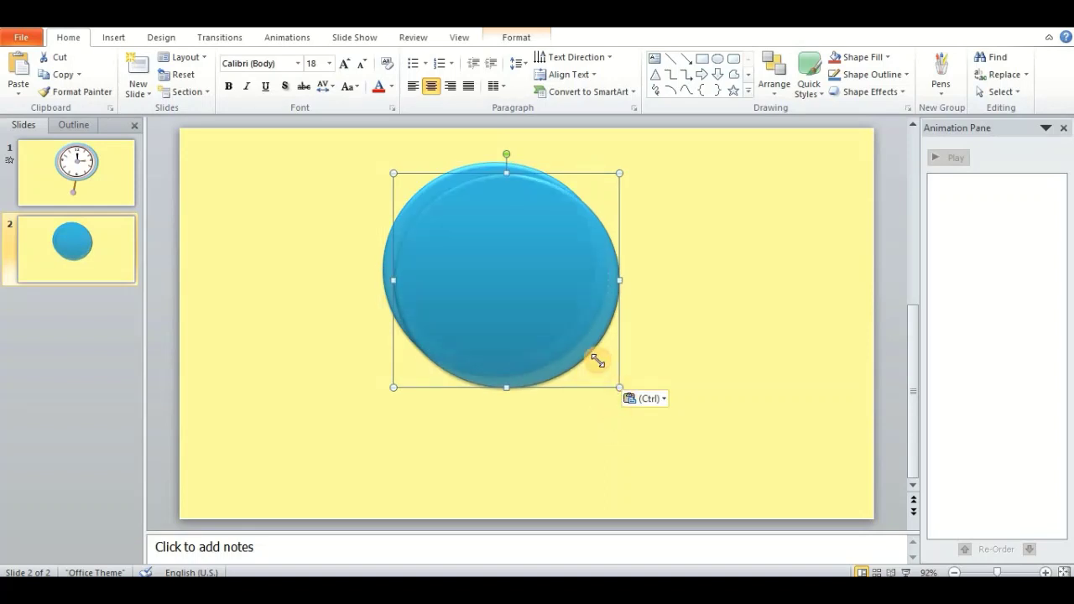
pyautogui.moveTo(598, 361); pyautogui.dragTo(597, 361)
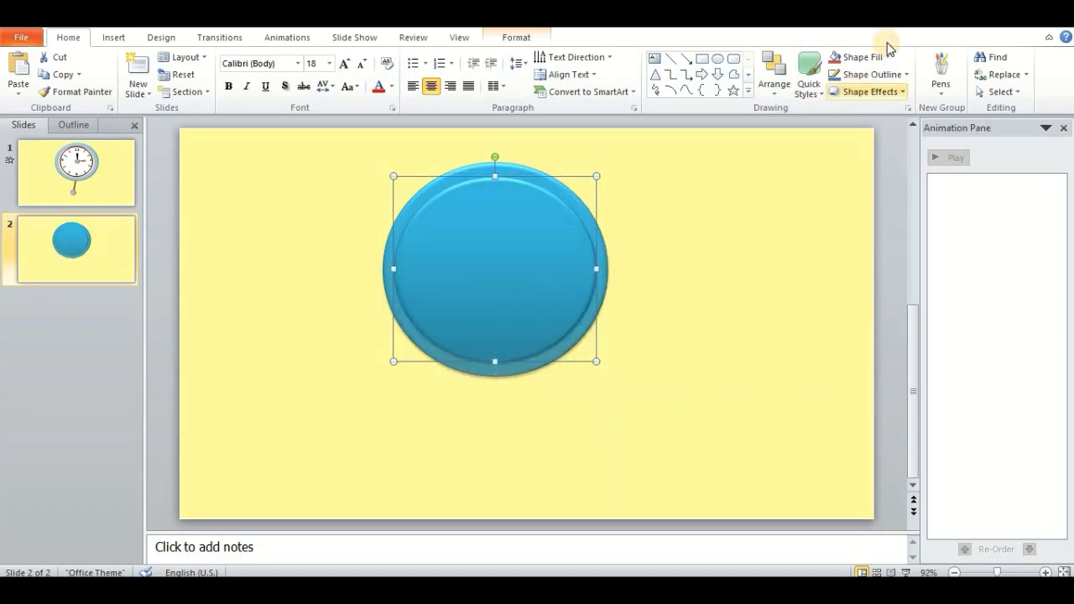
pyautogui.click(809, 84)
pyautogui.click(767, 120)
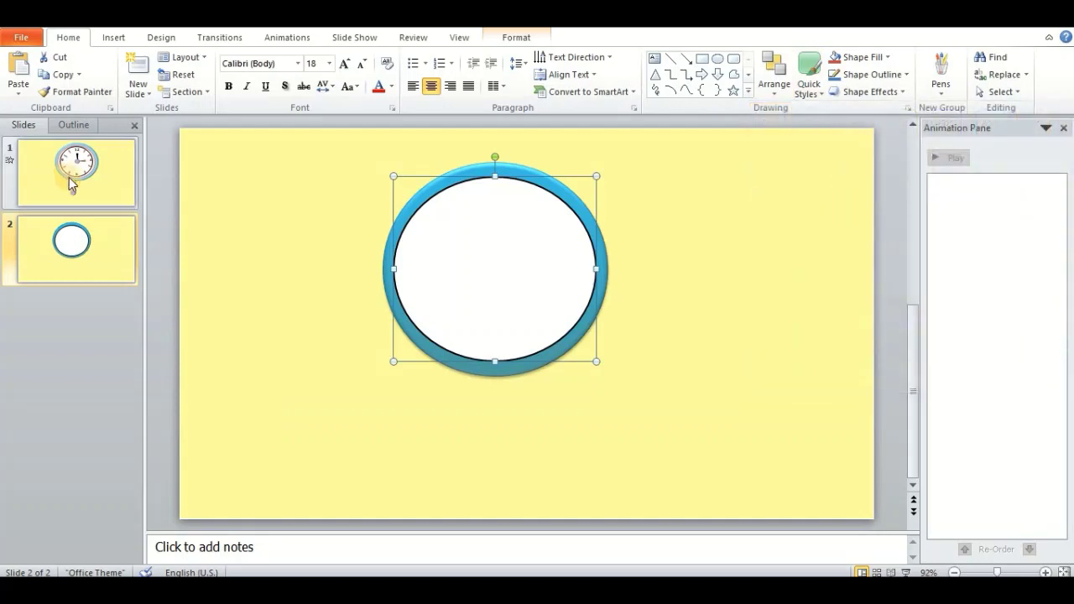
pyautogui.click(71, 184)
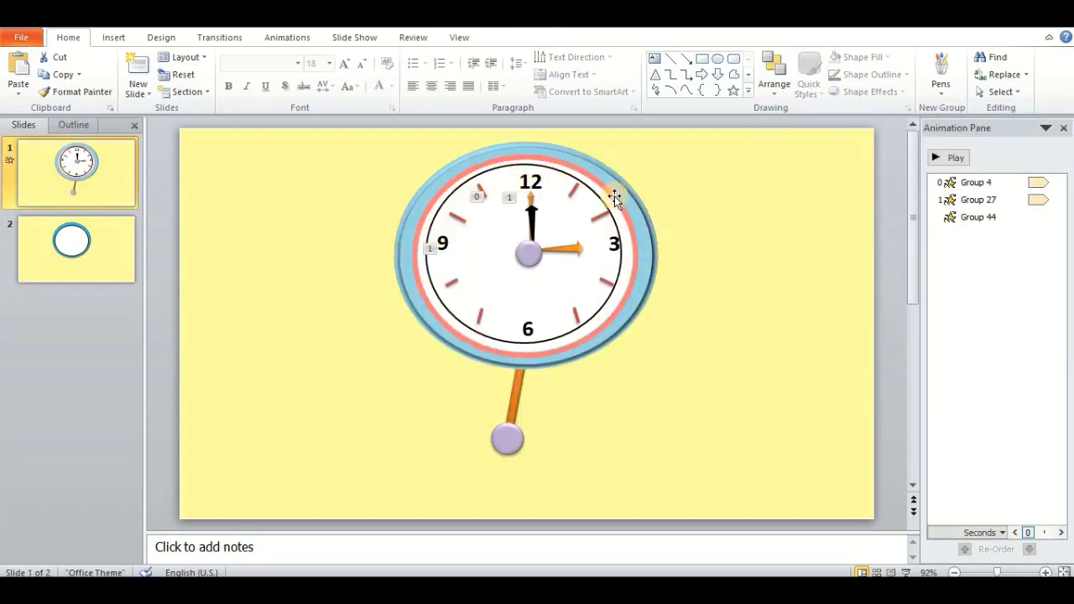
pyautogui.click(42, 258)
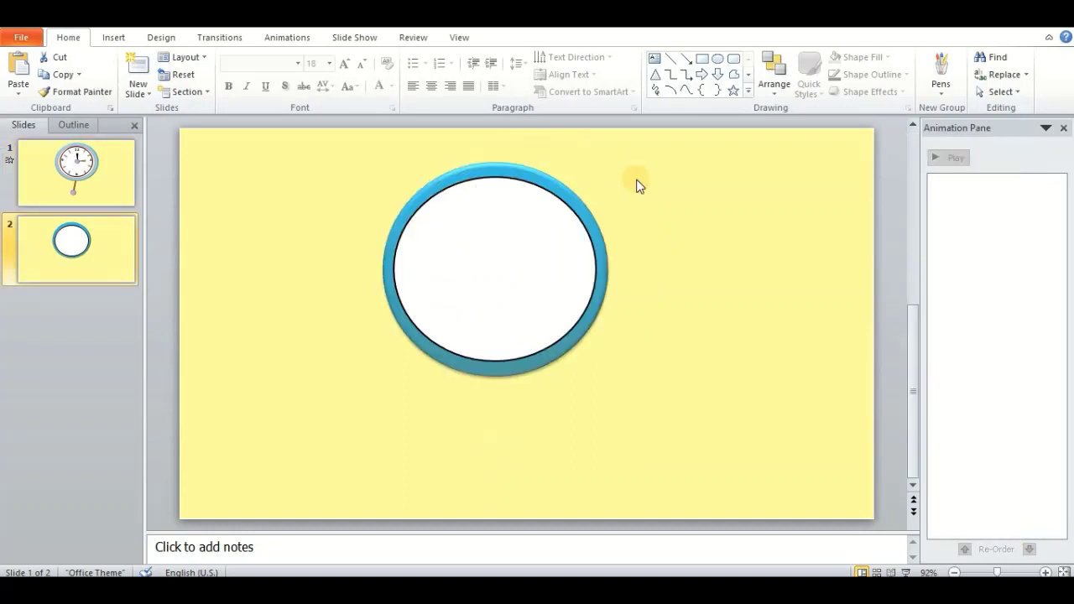
# Give the inner white circle a red 4½ pt outline and paste a copy of it.
pyautogui.click(516, 199)
pyautogui.click(885, 77)
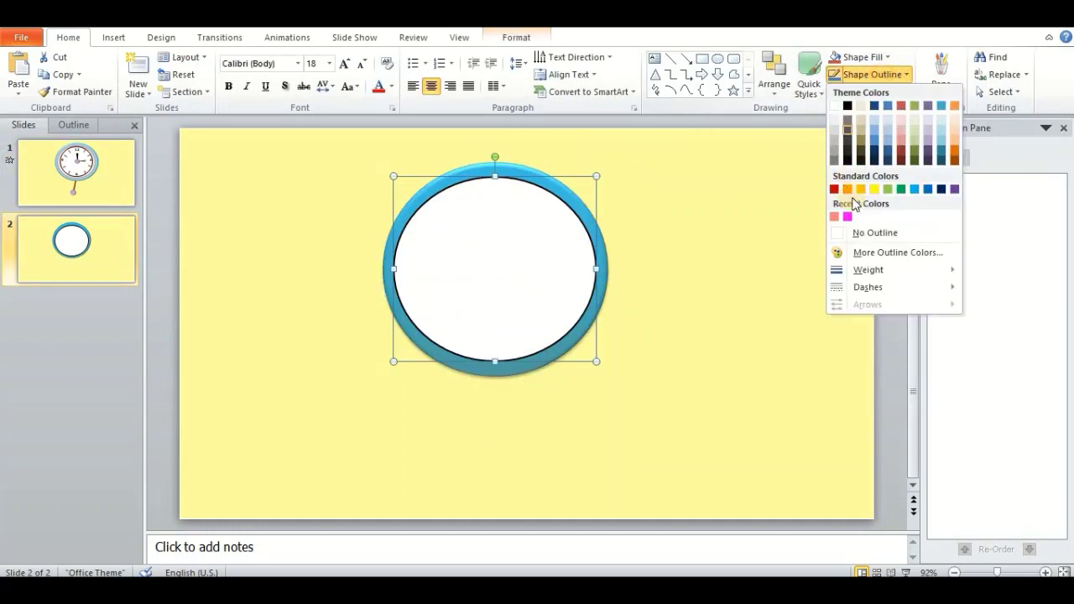
pyautogui.click(847, 190)
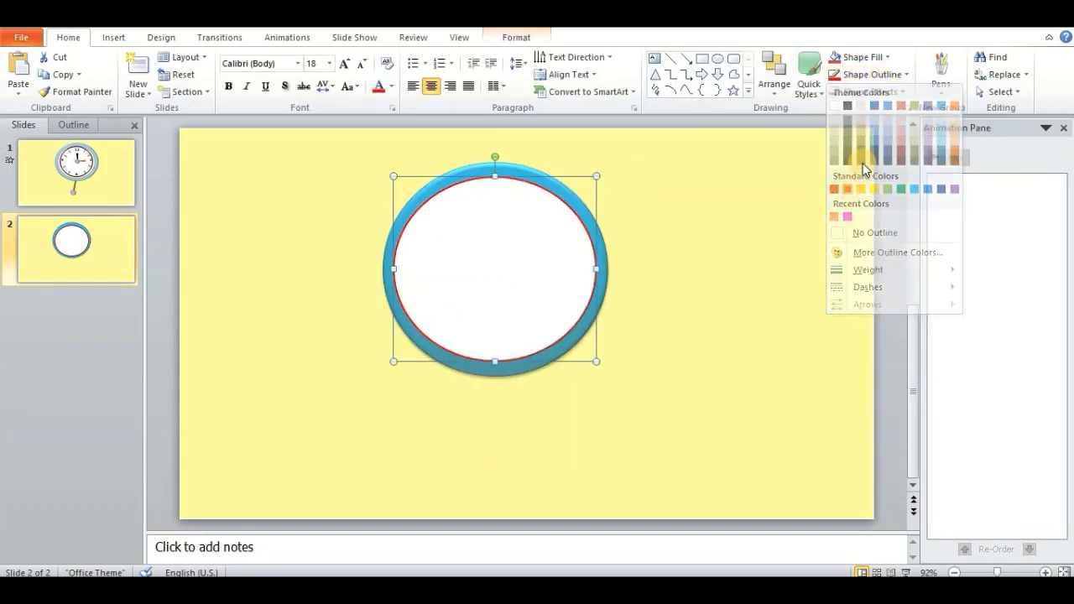
pyautogui.click(872, 76)
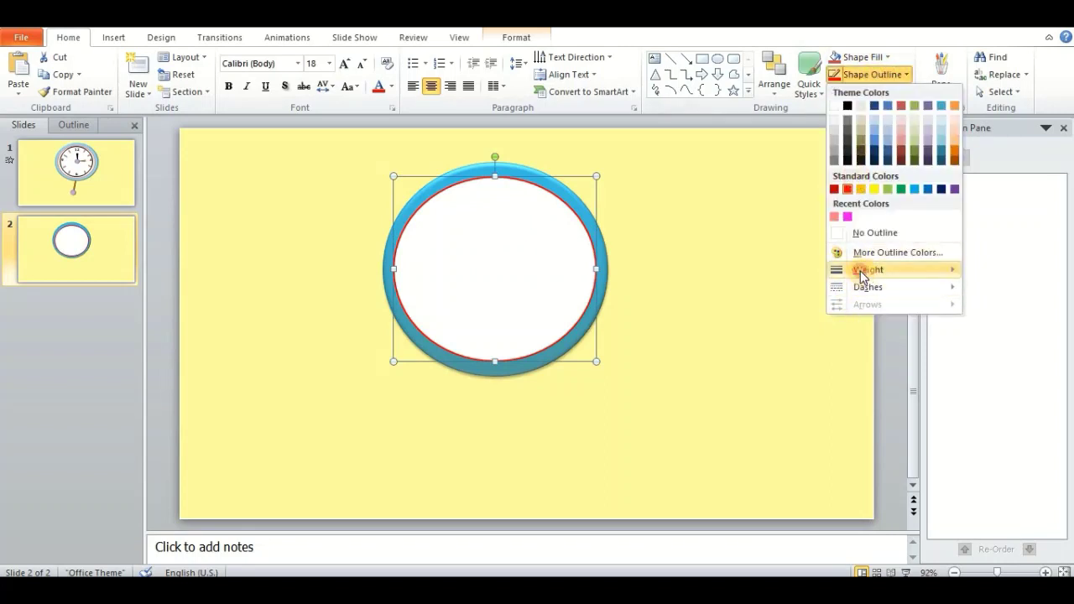
pyautogui.moveTo(869, 270)
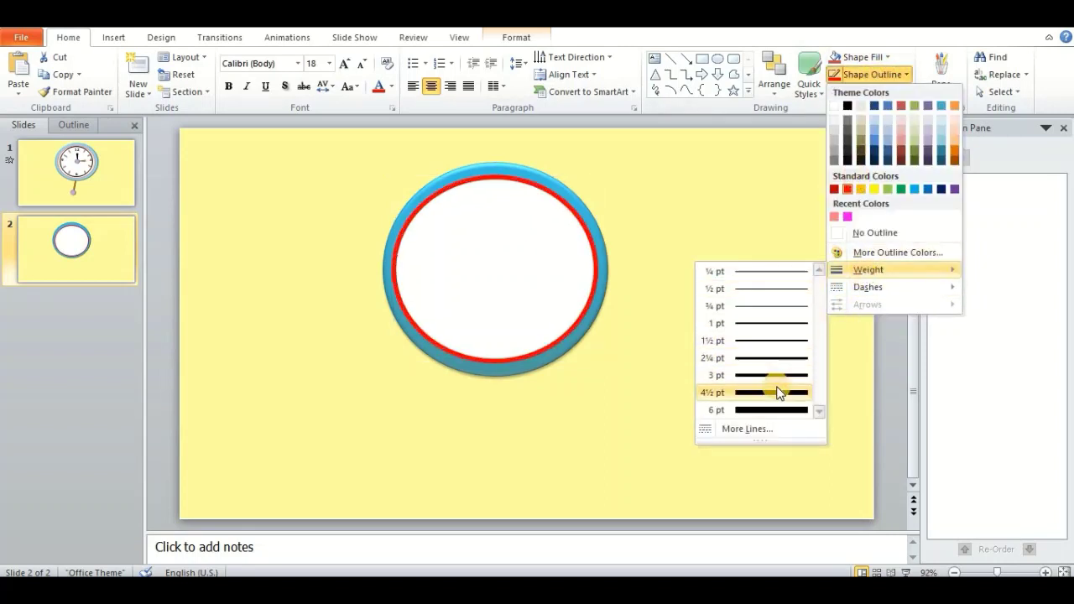
pyautogui.click(760, 392)
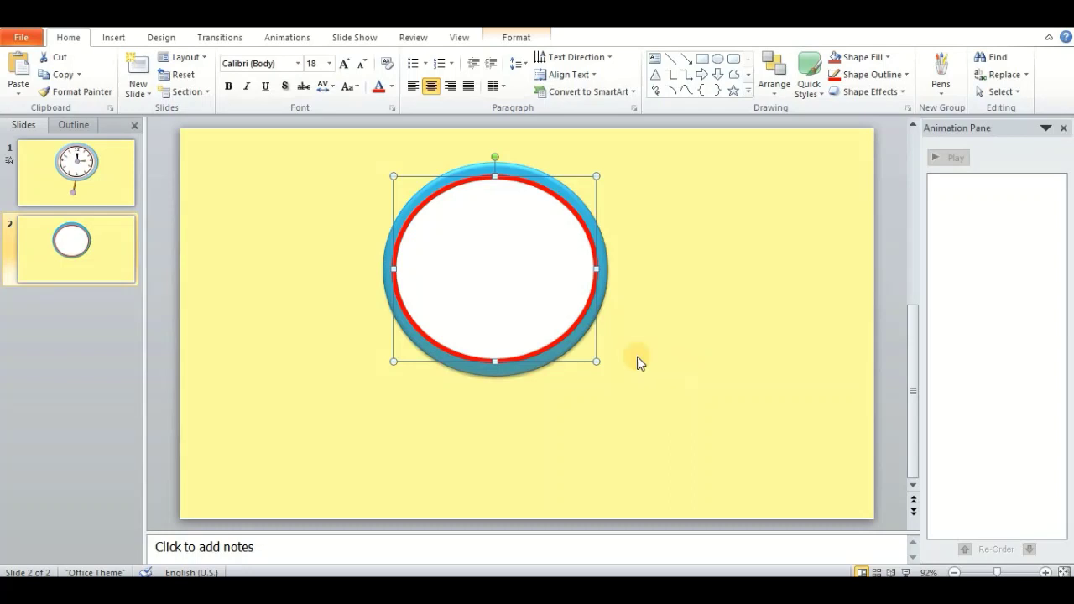
pyautogui.hotkey('ctrl', 'c')
pyautogui.hotkey('ctrl', 'v')
# Shrink the pasted circle inside the red ring and give it a thin black outline style.
pyautogui.moveTo(610, 186); pyautogui.dragTo(587, 202)
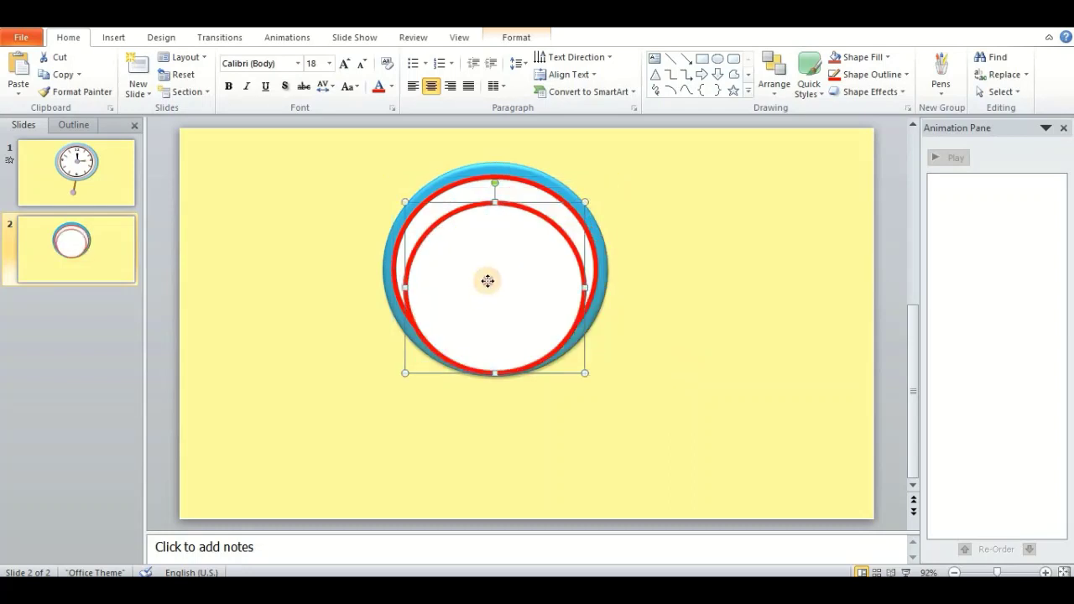
pyautogui.moveTo(487, 279); pyautogui.dragTo(485, 273)
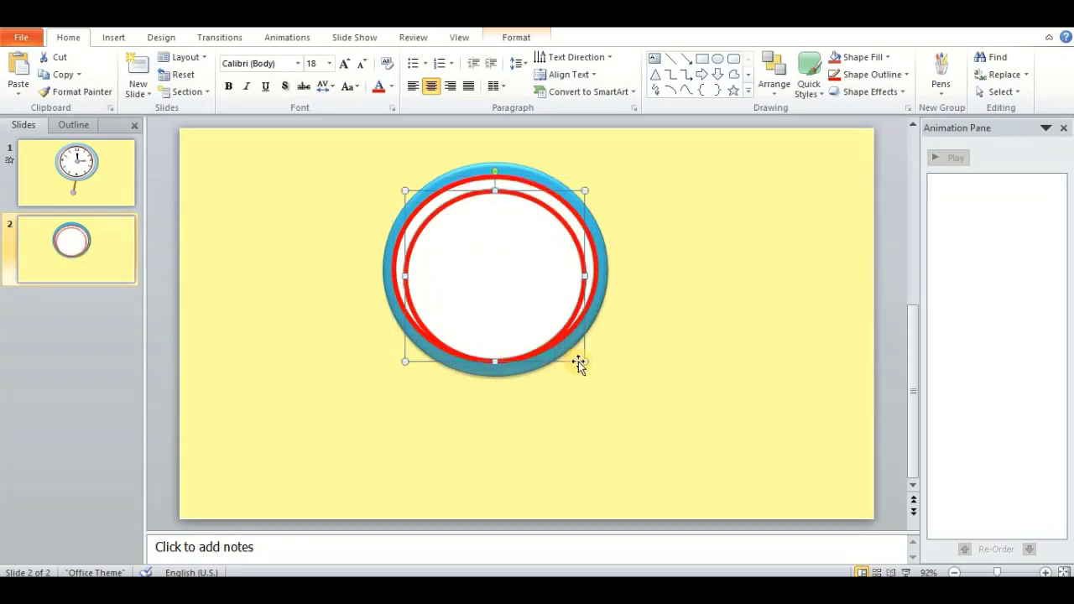
pyautogui.moveTo(583, 360)
pyautogui.mouseDown()
pyautogui.moveTo(578, 345)
pyautogui.moveTo(573, 361)
pyautogui.mouseUp()
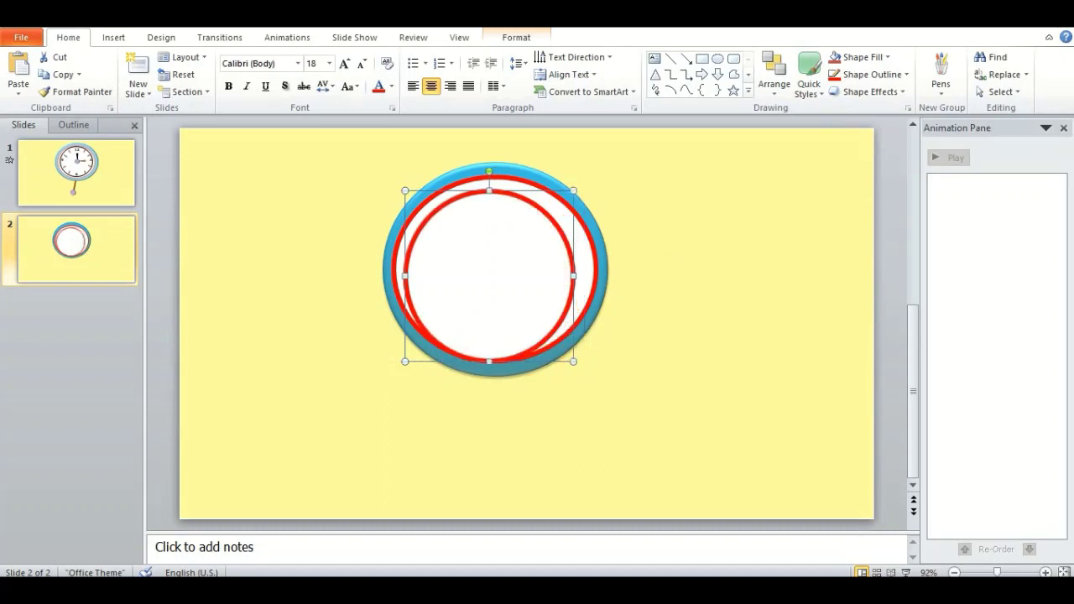
pyautogui.click(809, 80)
pyautogui.click(764, 130)
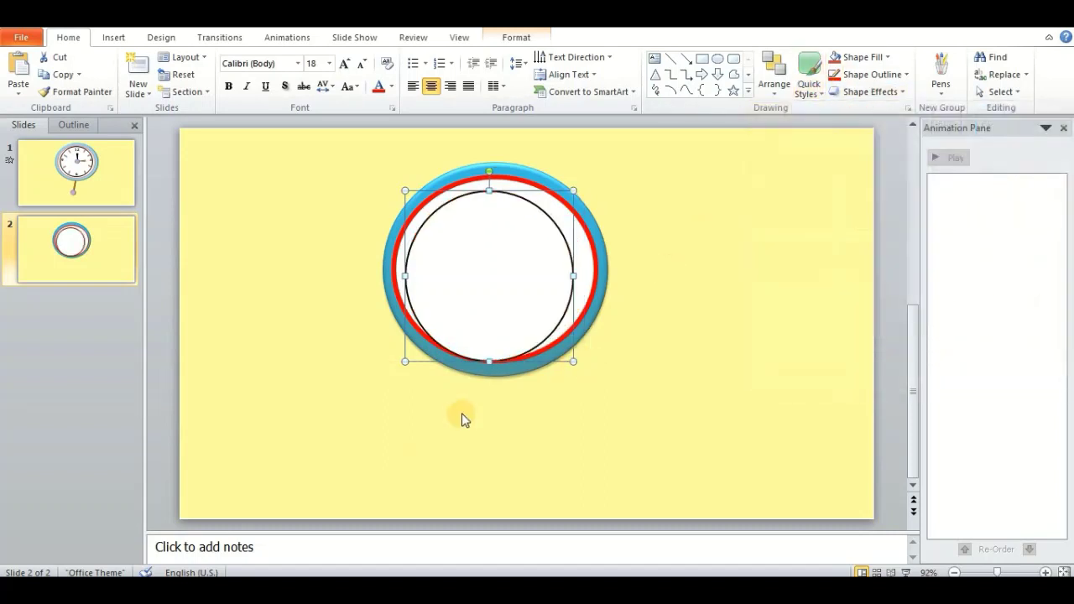
# Resize the inner circle to fill the red ring, then return to slide 1.
pyautogui.moveTo(488, 358); pyautogui.dragTo(488, 353)
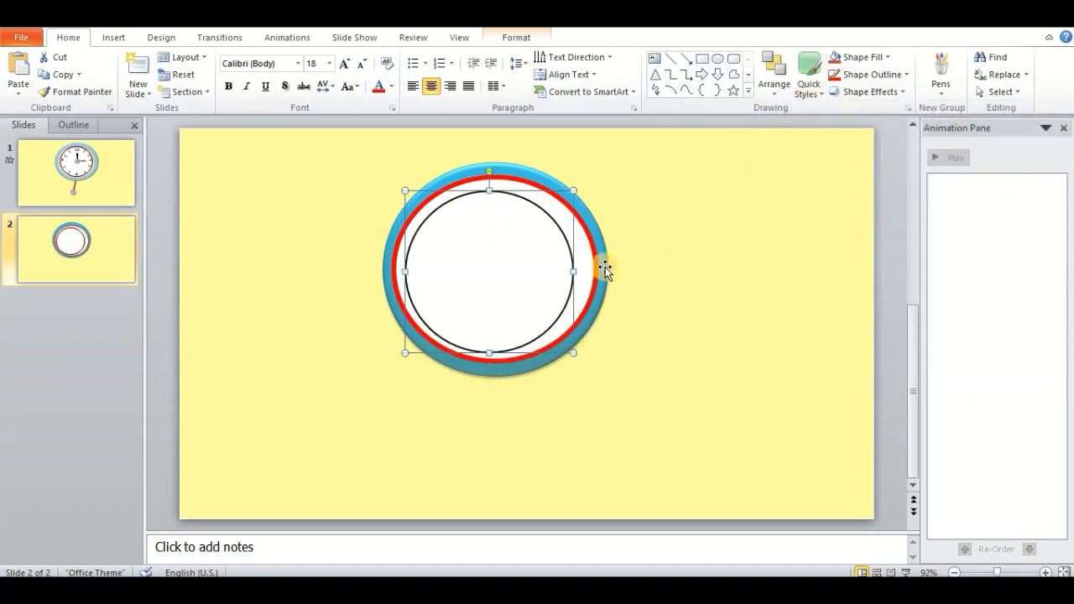
pyautogui.moveTo(574, 271); pyautogui.dragTo(585, 271)
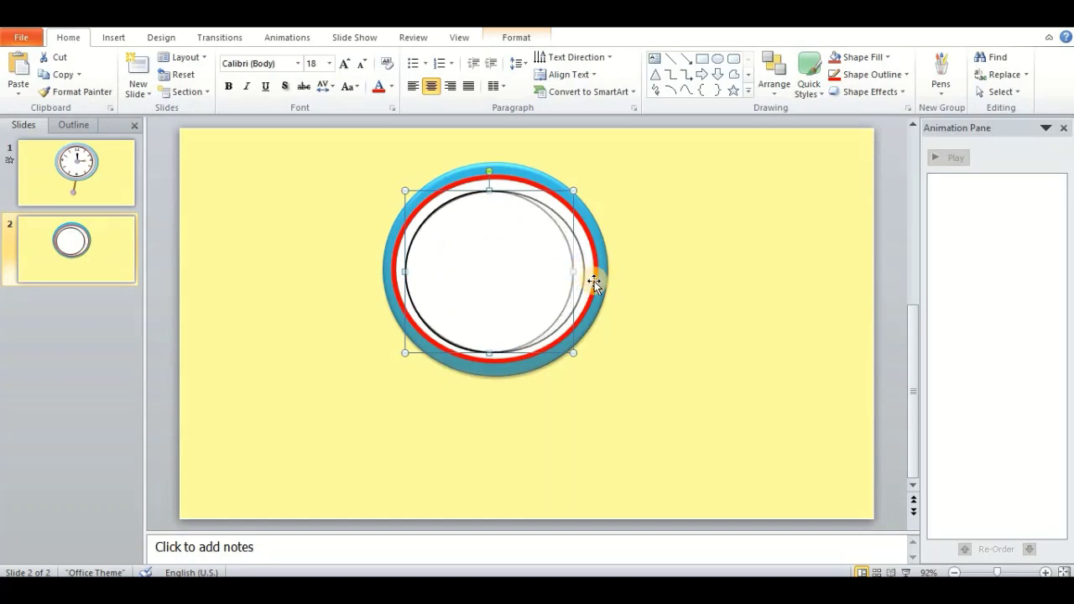
pyautogui.click(621, 310)
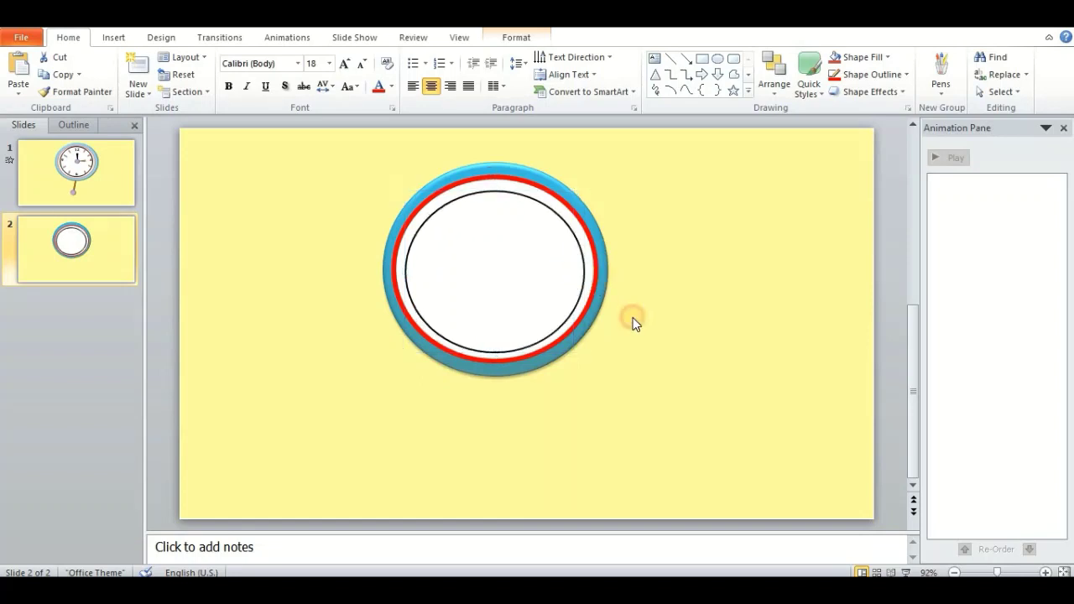
pyautogui.click(104, 194)
# Paste slide 1's clock numbers, ticks and hands onto slide 2.
pyautogui.click(531, 185)
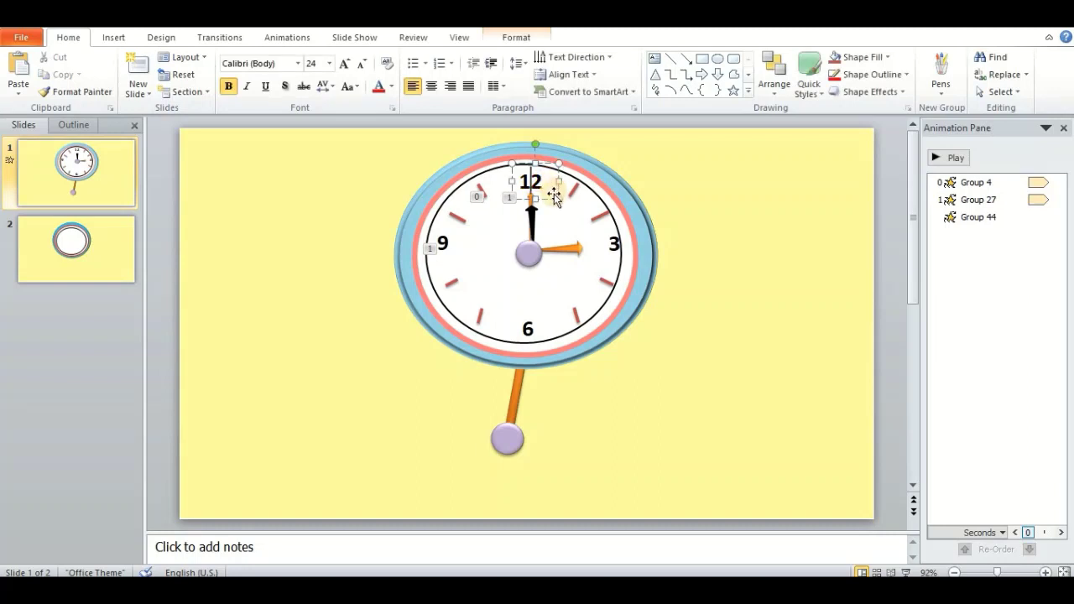
pyautogui.keyDown('ctrl'); pyautogui.click(577, 201); pyautogui.keyUp('ctrl')
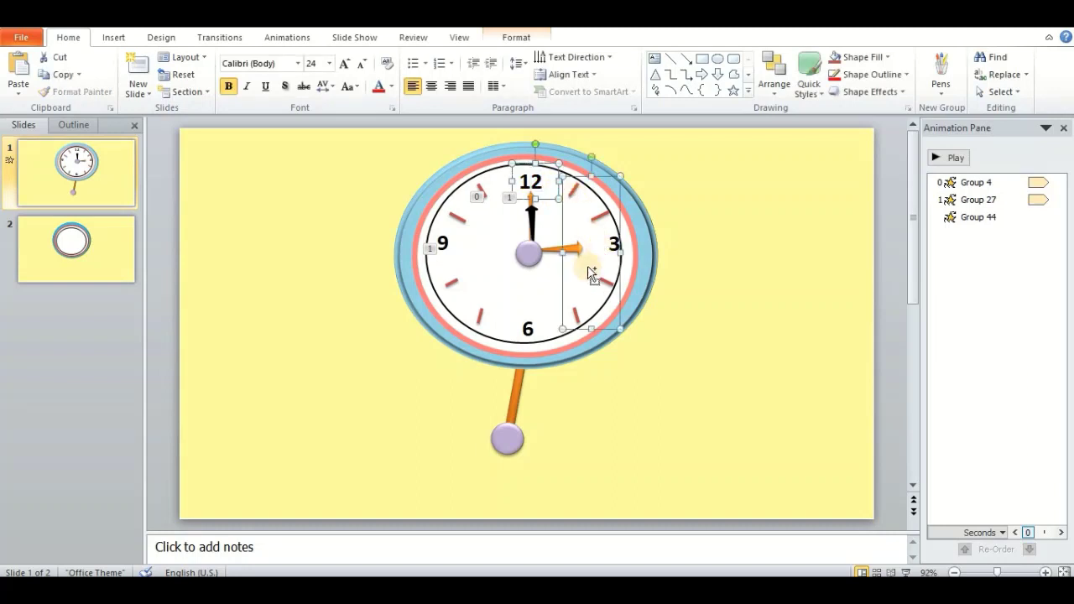
pyautogui.keyDown('ctrl'); pyautogui.click(529, 324); pyautogui.keyUp('ctrl')
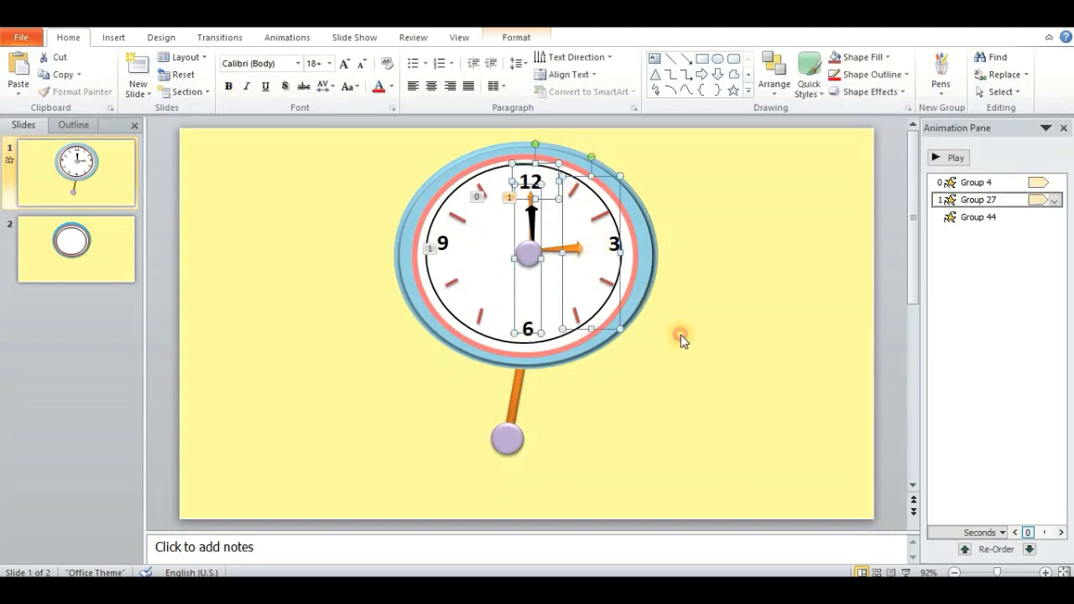
pyautogui.moveTo(714, 359); pyautogui.dragTo(431, 151)
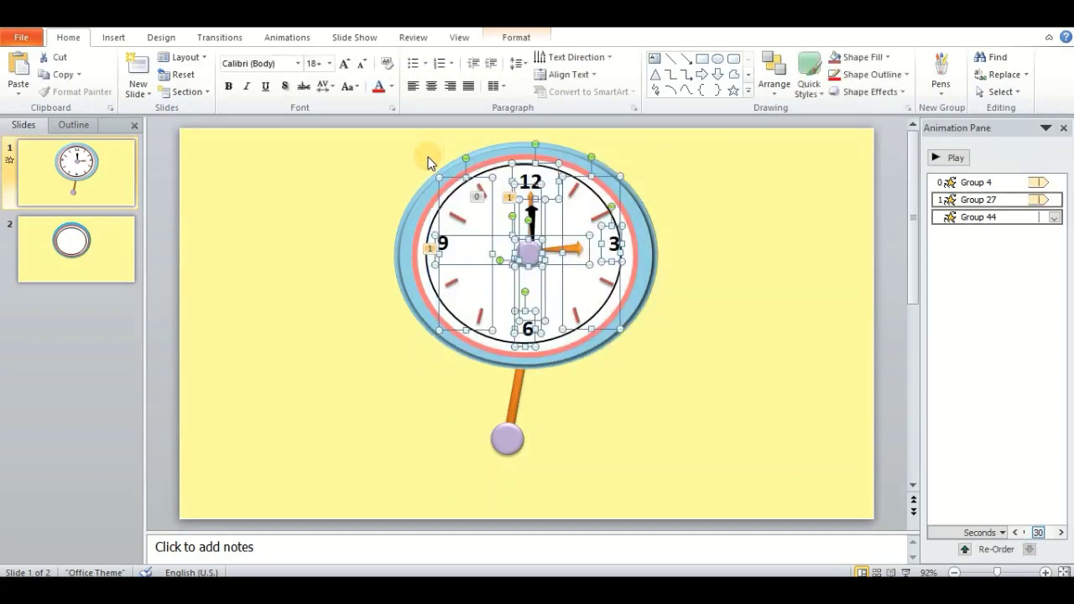
pyautogui.click(33, 220)
pyautogui.hotkey('ctrl', 'v')
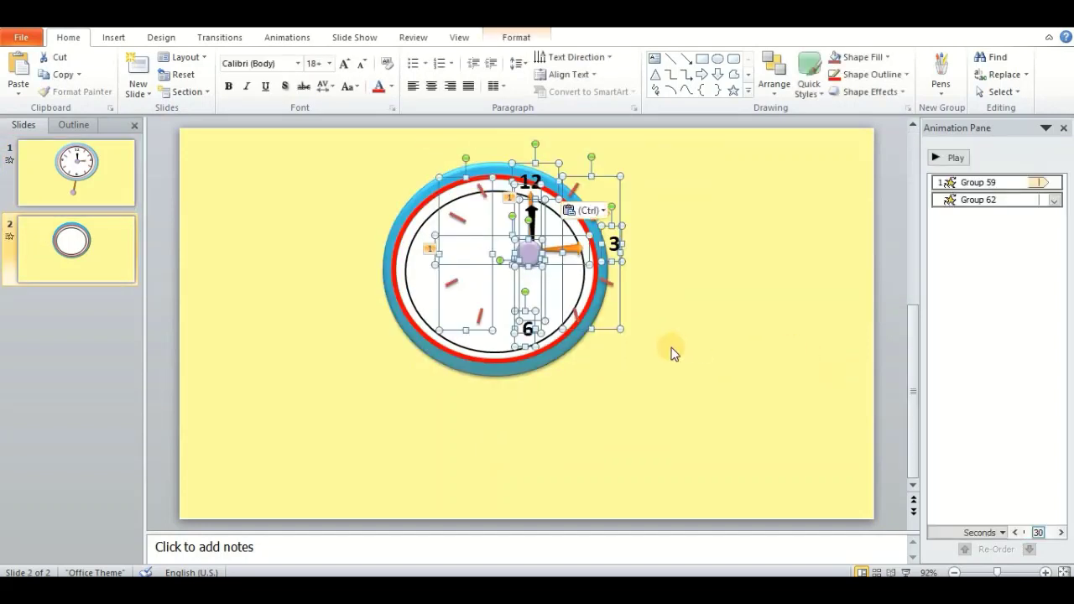
pyautogui.click(671, 352)
# Align the left ticks, the 12, the hands, 3 and 6 onto slide 2's clock face.
pyautogui.moveTo(467, 222); pyautogui.dragTo(441, 238)
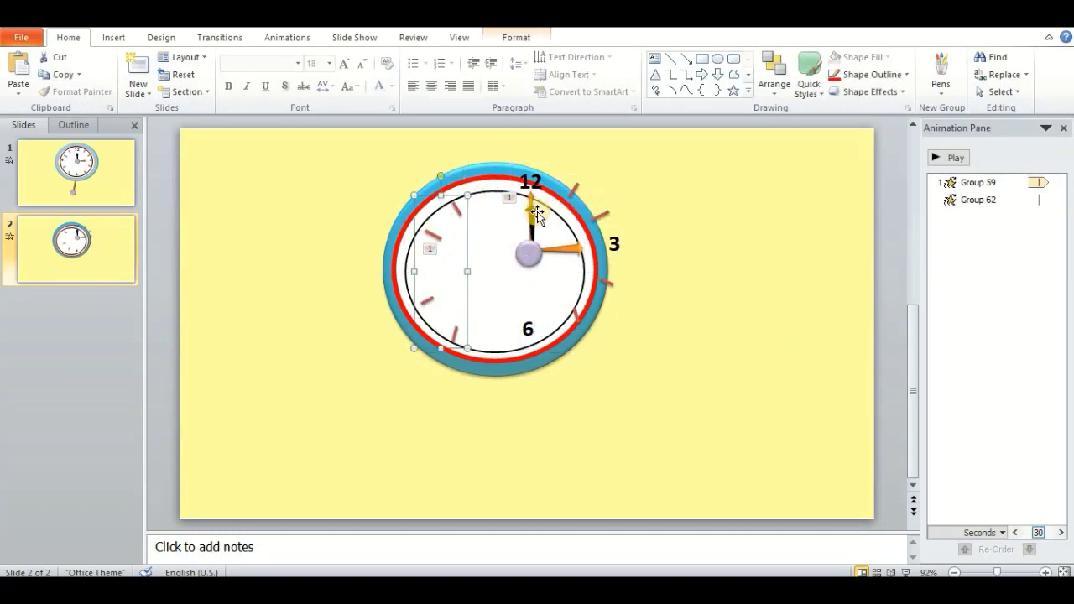
pyautogui.click(531, 184)
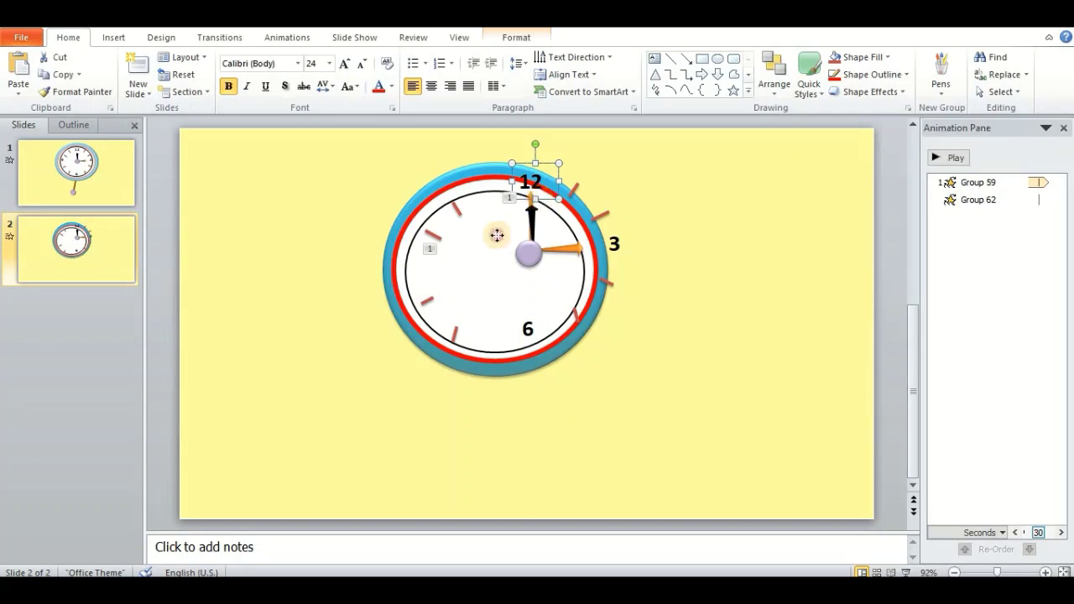
pyautogui.moveTo(497, 228); pyautogui.dragTo(497, 220)
pyautogui.moveTo(641, 357); pyautogui.dragTo(512, 147)
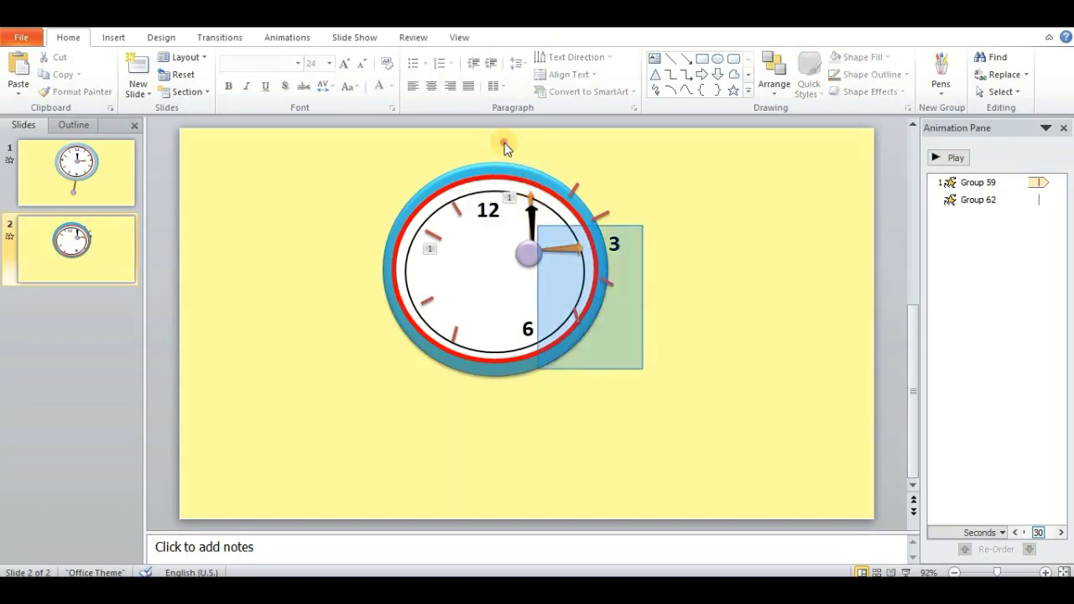
pyautogui.press('Left')
pyautogui.press('Left')
pyautogui.press('Left')
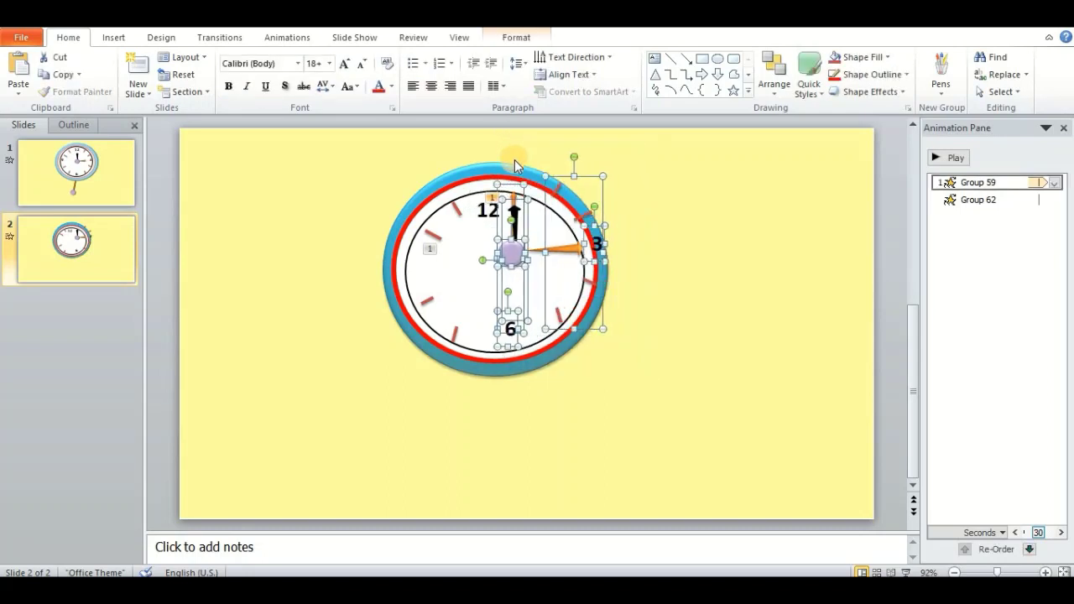
pyautogui.press('Left')
pyautogui.press('Left')
pyautogui.press('Down')
pyautogui.press('Down')
pyautogui.press('Down')
pyautogui.press('Left')
pyautogui.press('Left')
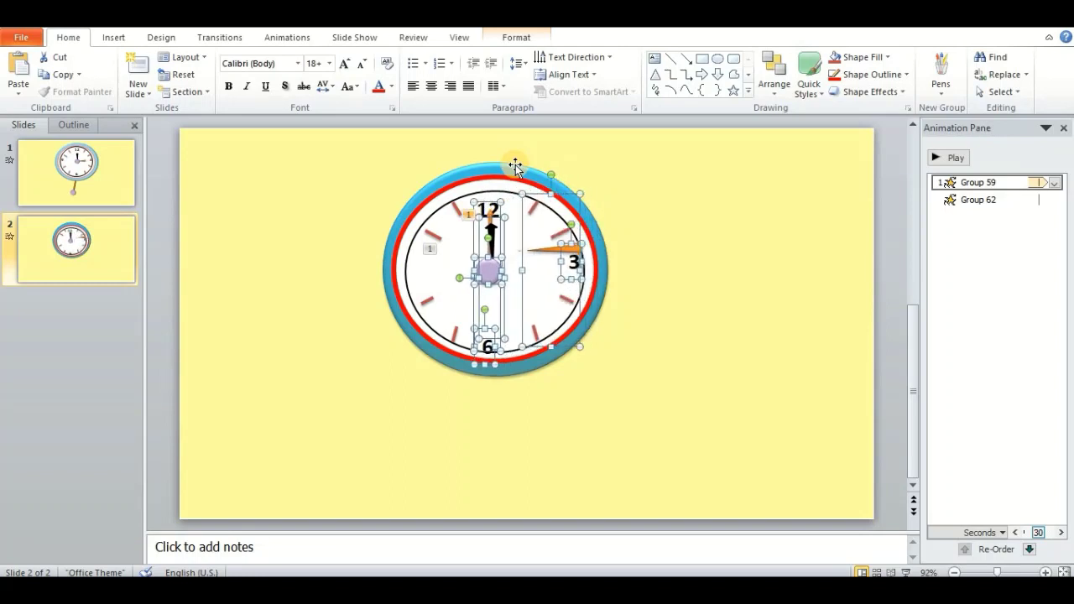
pyautogui.press('Left')
pyautogui.click(665, 317)
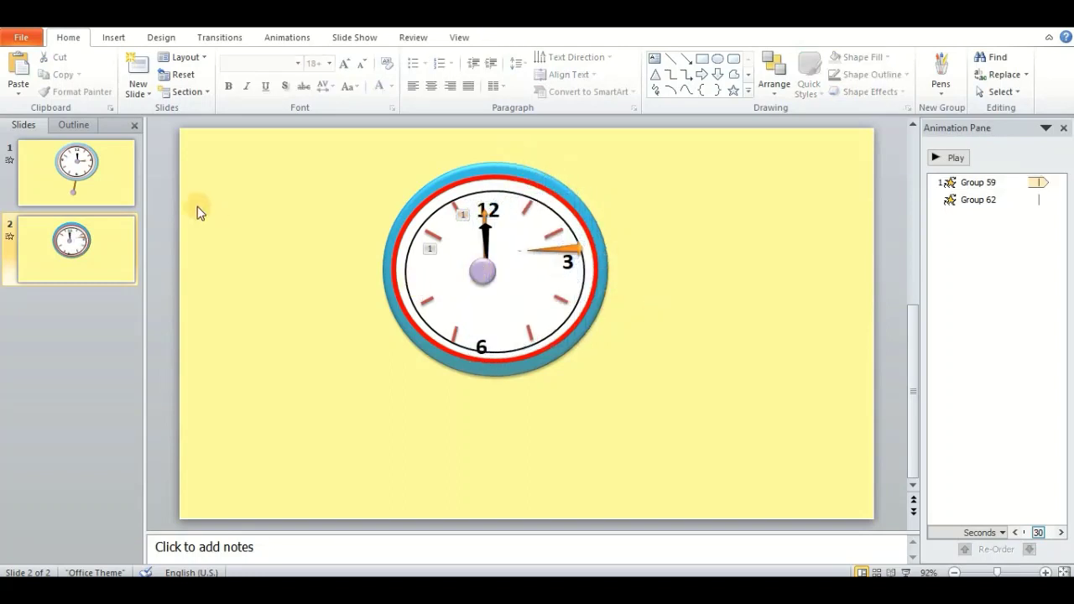
# Copy the 9 to the 9 o'clock position and move the orange hand to the lower right.
pyautogui.click(91, 166)
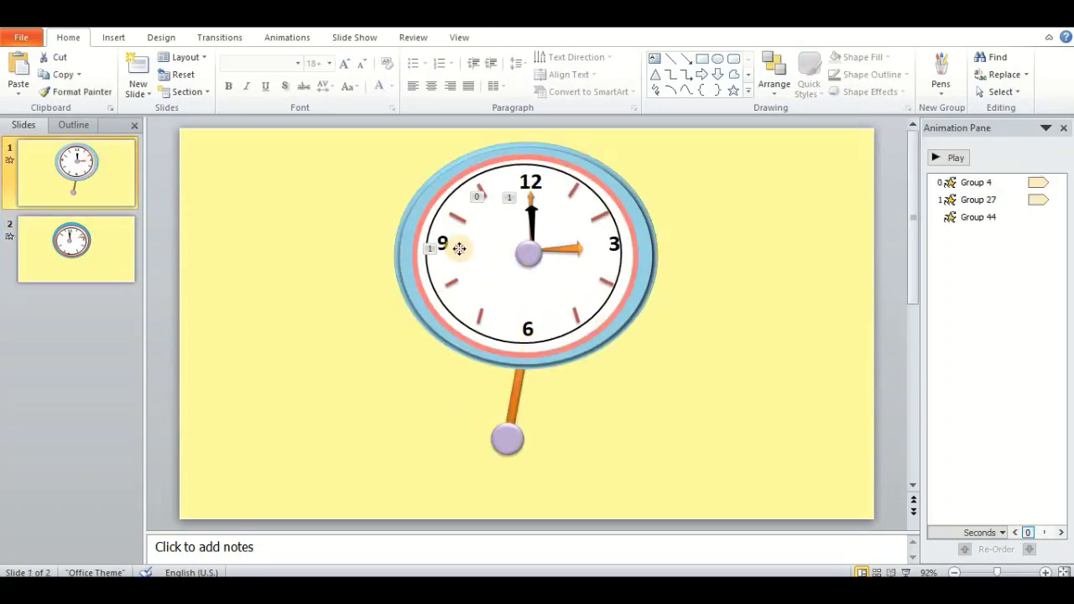
pyautogui.click(459, 249)
pyautogui.click(449, 252)
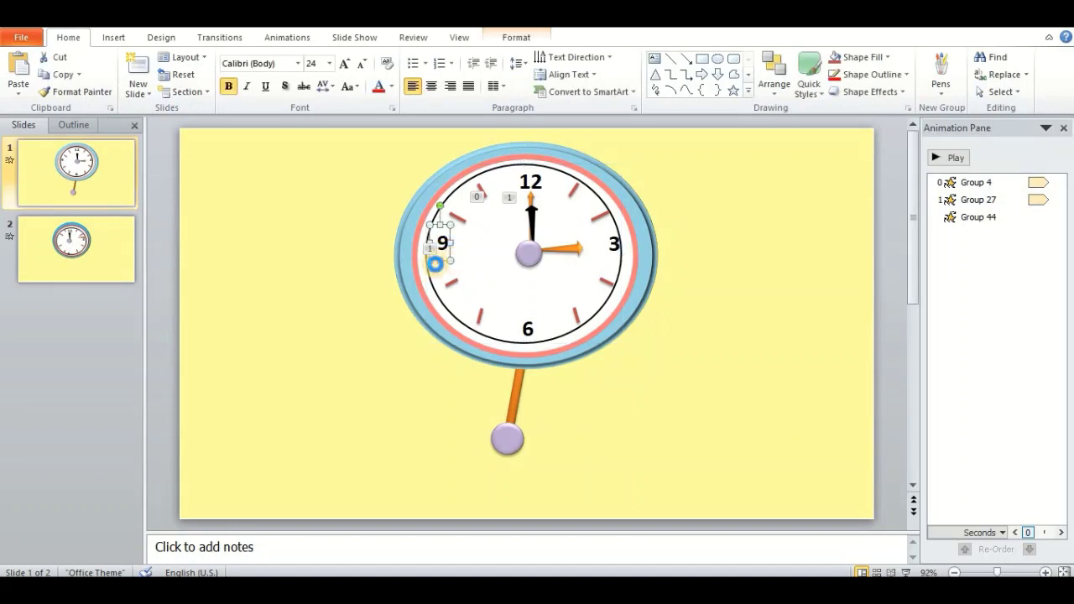
pyautogui.click(95, 268)
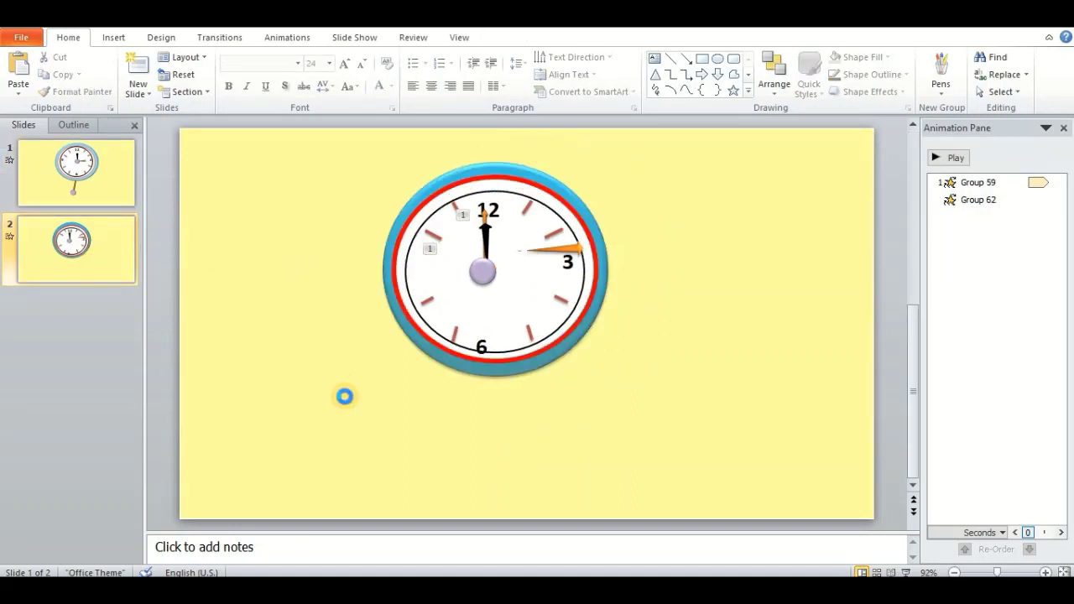
pyautogui.hotkey('ctrl', 'v')
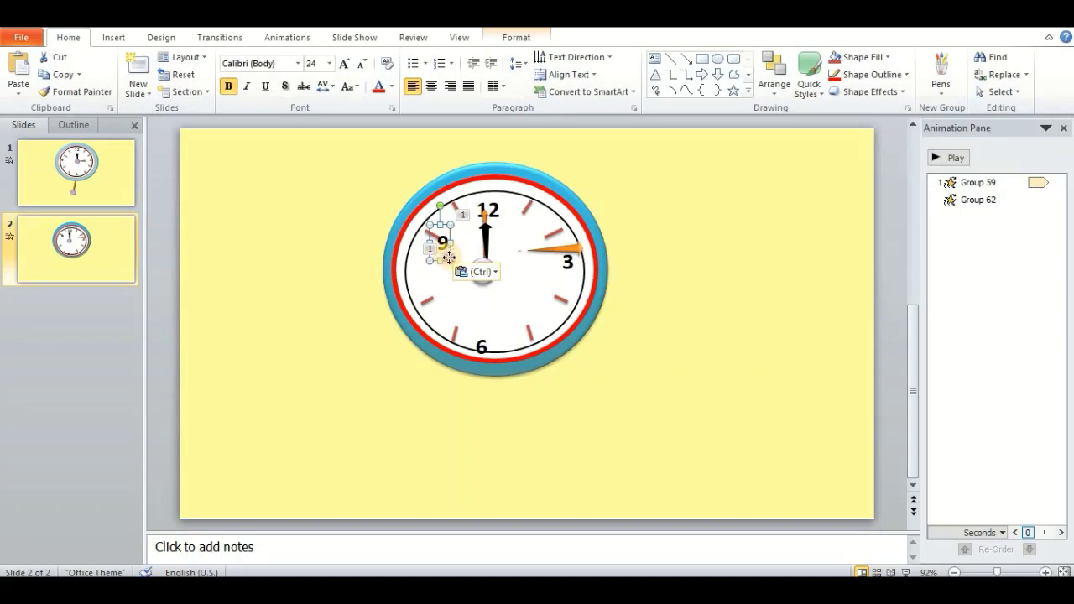
pyautogui.moveTo(449, 256); pyautogui.dragTo(434, 284)
pyautogui.click(313, 371)
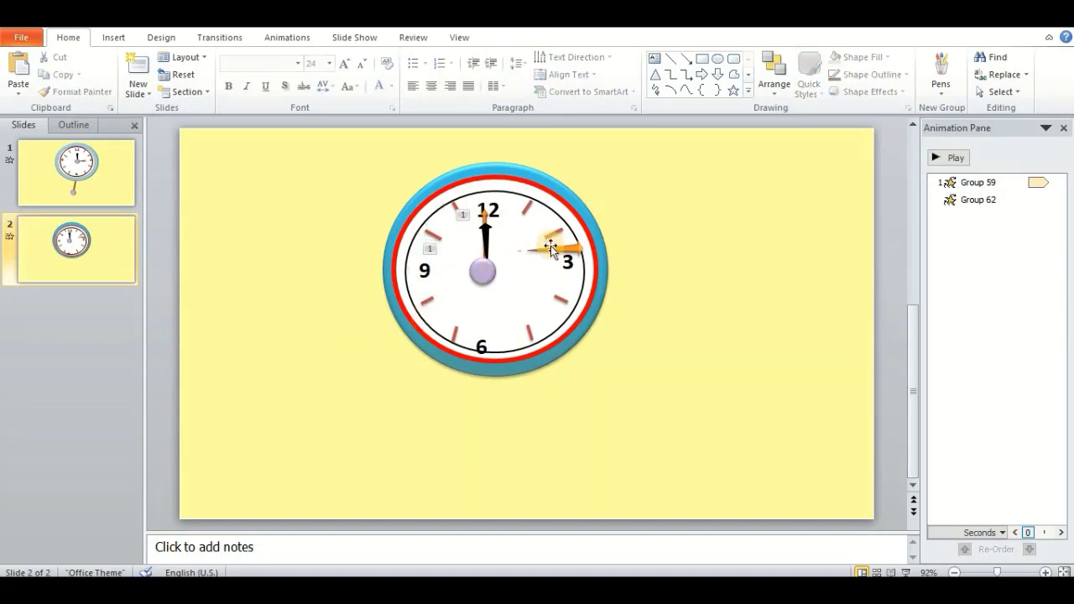
pyautogui.moveTo(547, 250); pyautogui.dragTo(712, 458)
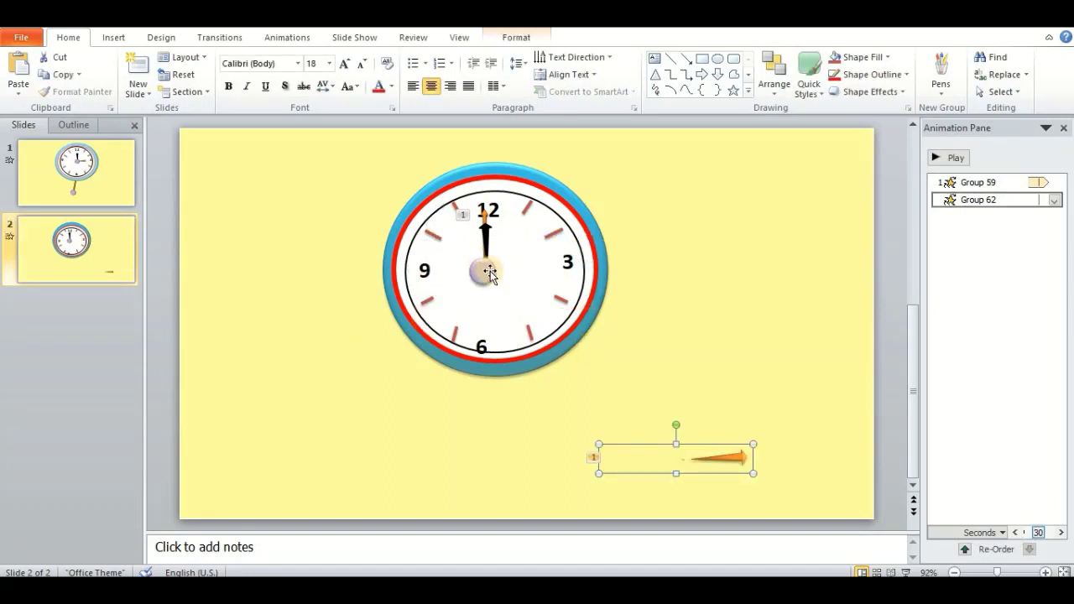
# Move the centre knob, black hour hand and orange hand out to the right of the clock.
pyautogui.moveTo(490, 271); pyautogui.dragTo(734, 315)
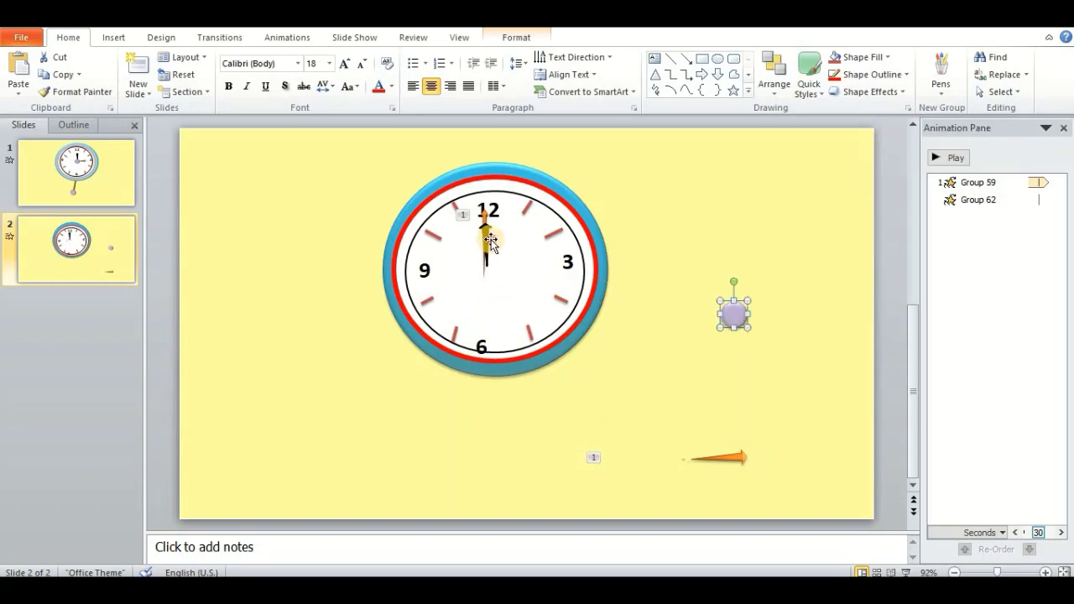
pyautogui.click(491, 241)
pyautogui.doubleClick(483, 251)
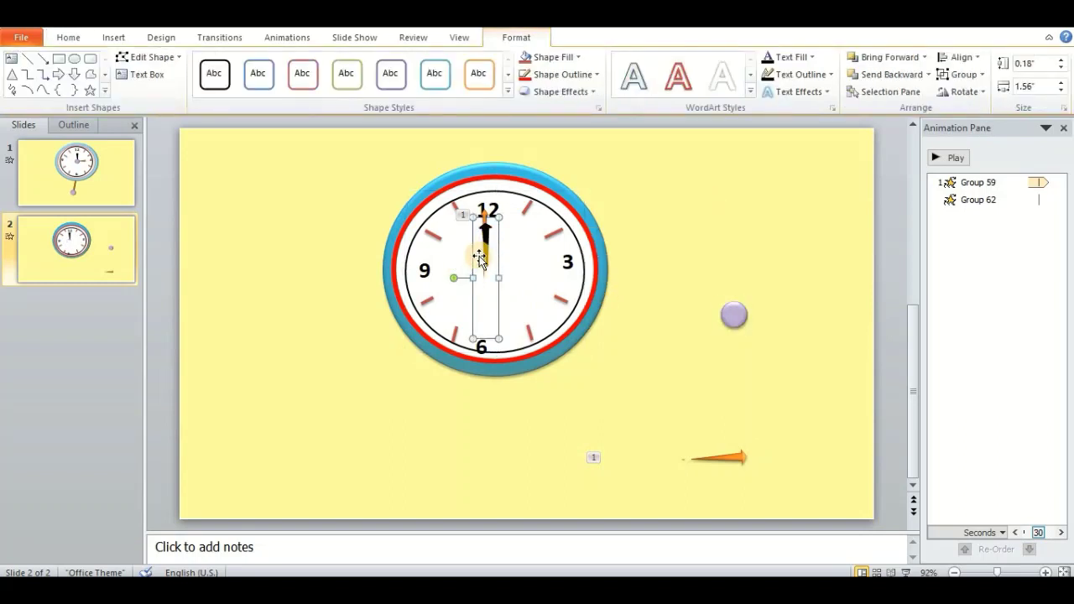
pyautogui.moveTo(484, 255); pyautogui.dragTo(493, 249)
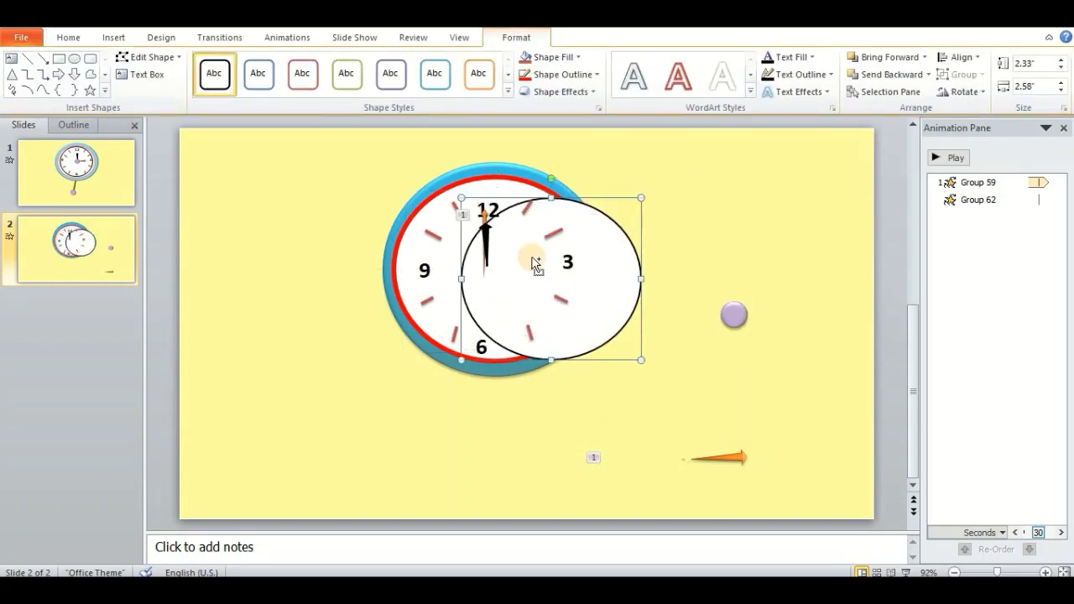
pyautogui.click(487, 241)
pyautogui.moveTo(486, 277); pyautogui.dragTo(740, 256)
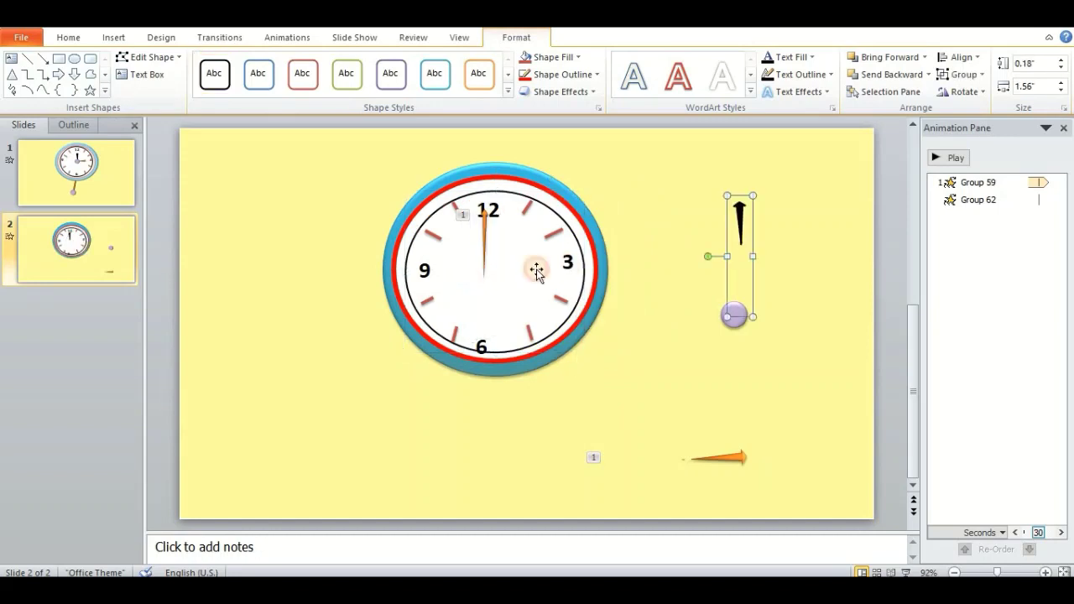
pyautogui.click(483, 239)
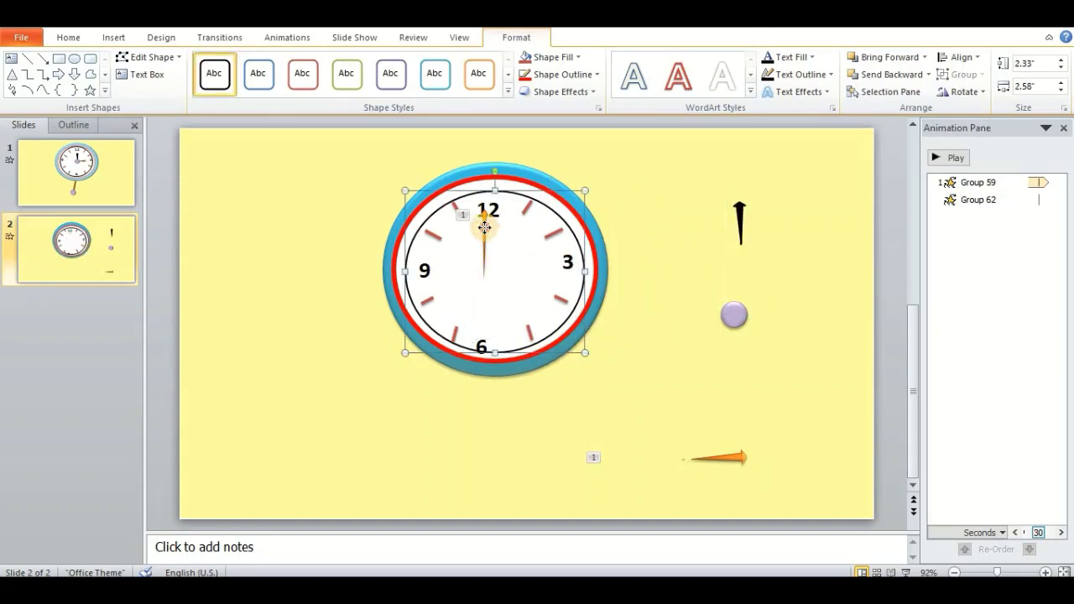
pyautogui.moveTo(485, 227); pyautogui.dragTo(685, 218)
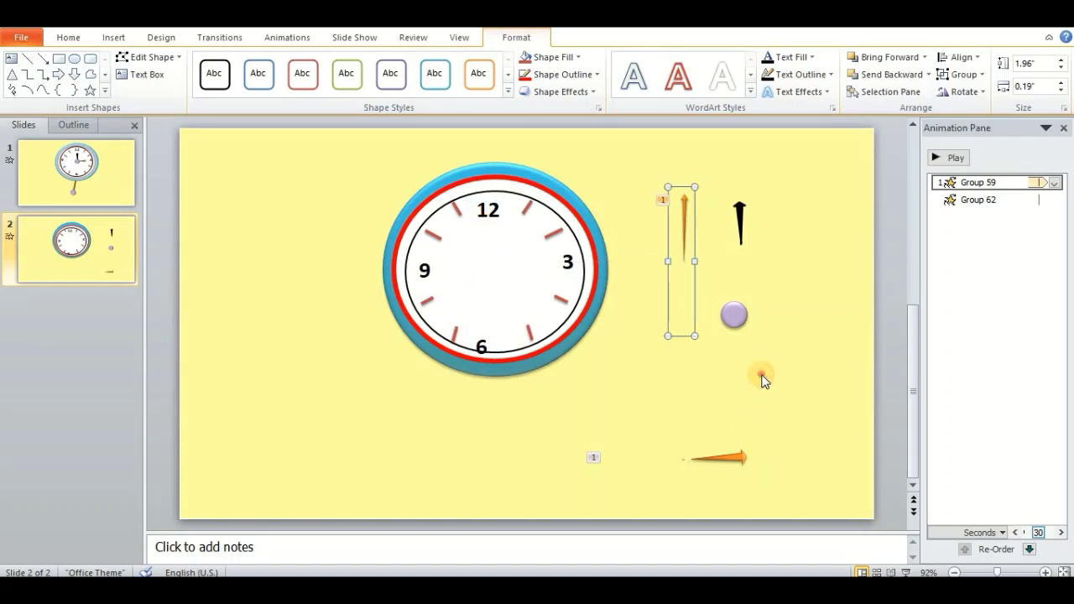
pyautogui.click(780, 457)
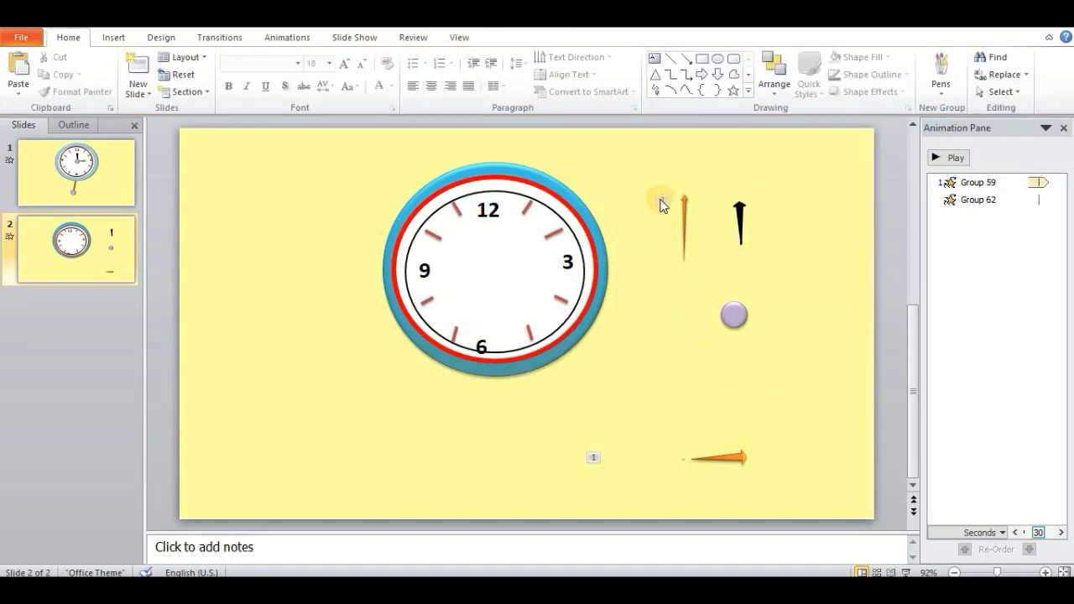
pyautogui.click(686, 213)
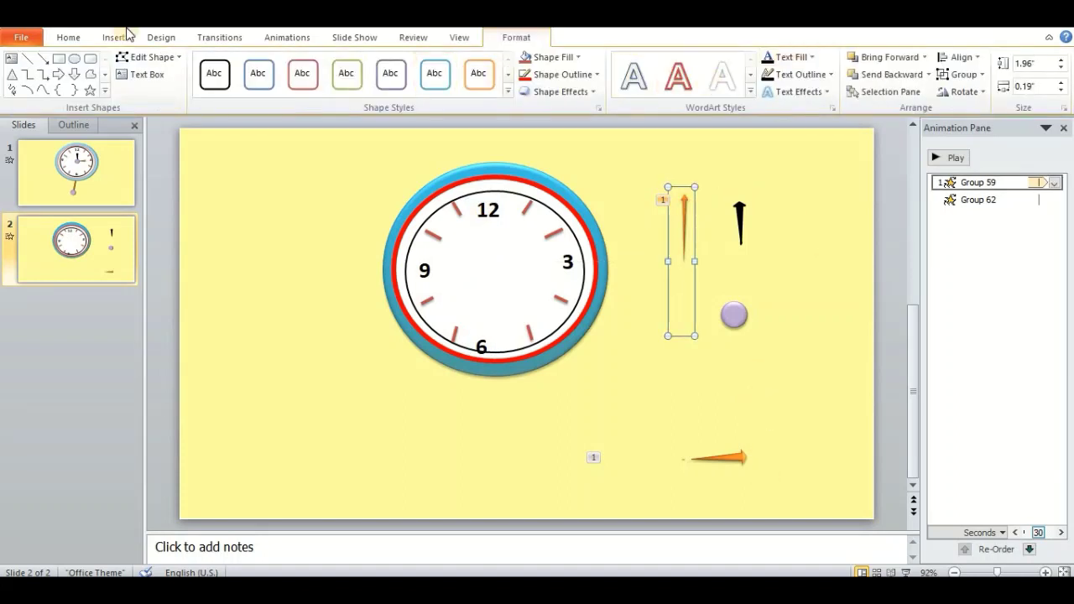
# Draw a right arrow left of the clock and adjust its left points.
pyautogui.click(60, 74)
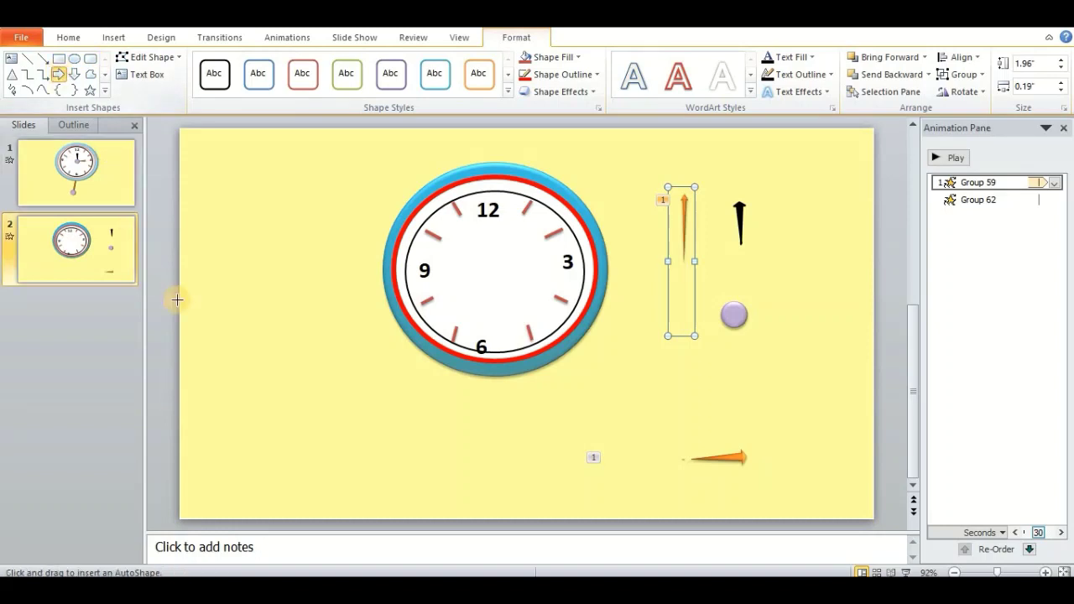
pyautogui.moveTo(255, 277); pyautogui.dragTo(370, 295)
pyautogui.moveTo(362, 289); pyautogui.dragTo(359, 281)
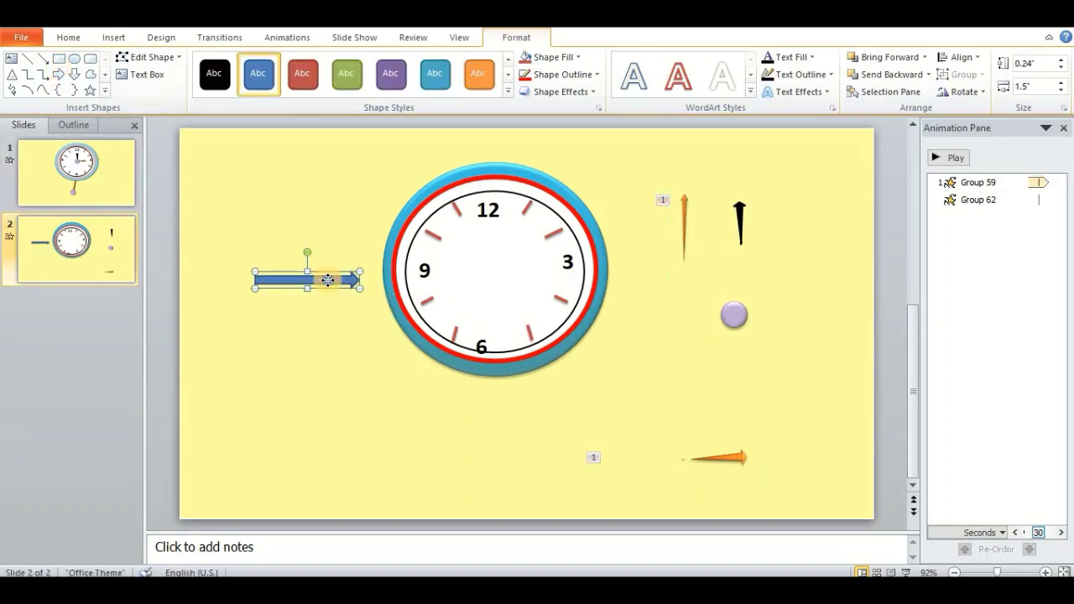
pyautogui.rightClick(329, 282)
pyautogui.press('Return')
pyautogui.moveTo(252, 285); pyautogui.dragTo(252, 277)
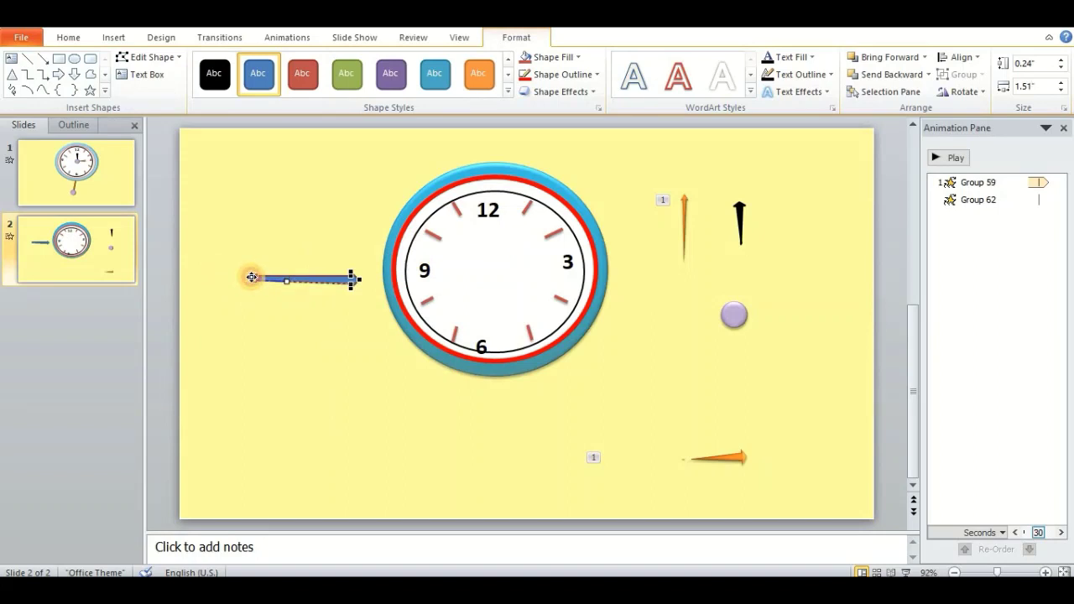
pyautogui.moveTo(257, 276); pyautogui.dragTo(249, 279)
# Rotate the arrow upright at 0.05" × 1.03" and style it black, then orange.
pyautogui.click(283, 350)
pyautogui.click(351, 281)
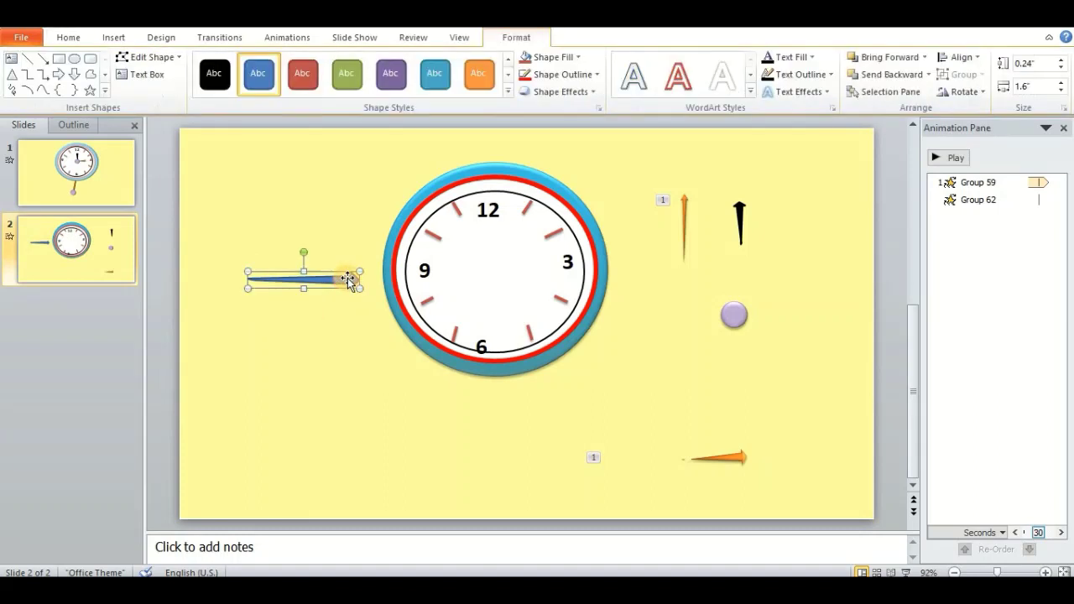
pyautogui.moveTo(302, 255); pyautogui.dragTo(276, 280)
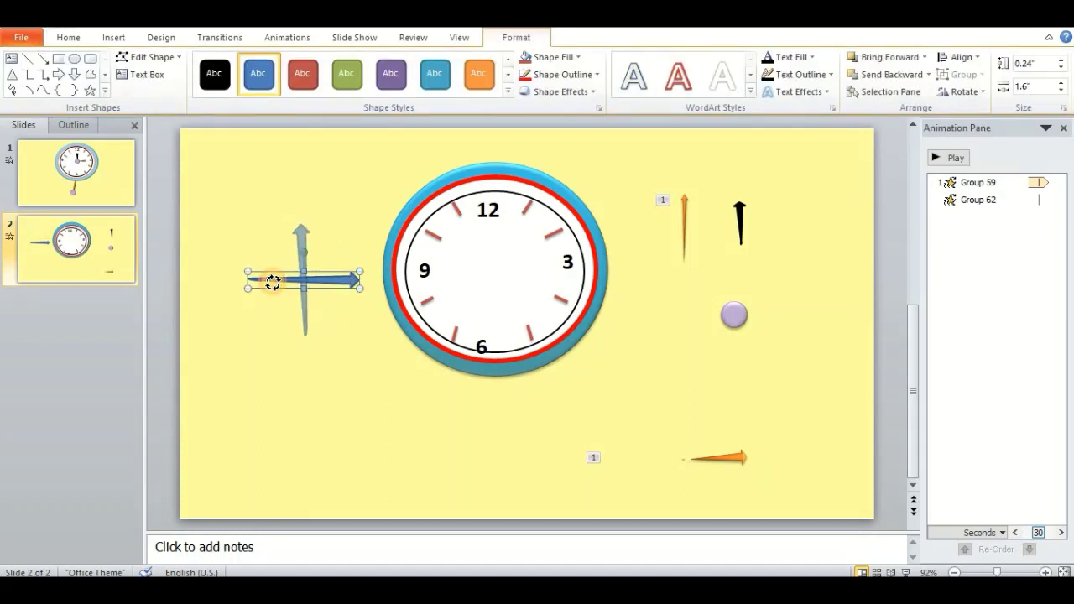
pyautogui.moveTo(313, 336); pyautogui.dragTo(294, 295)
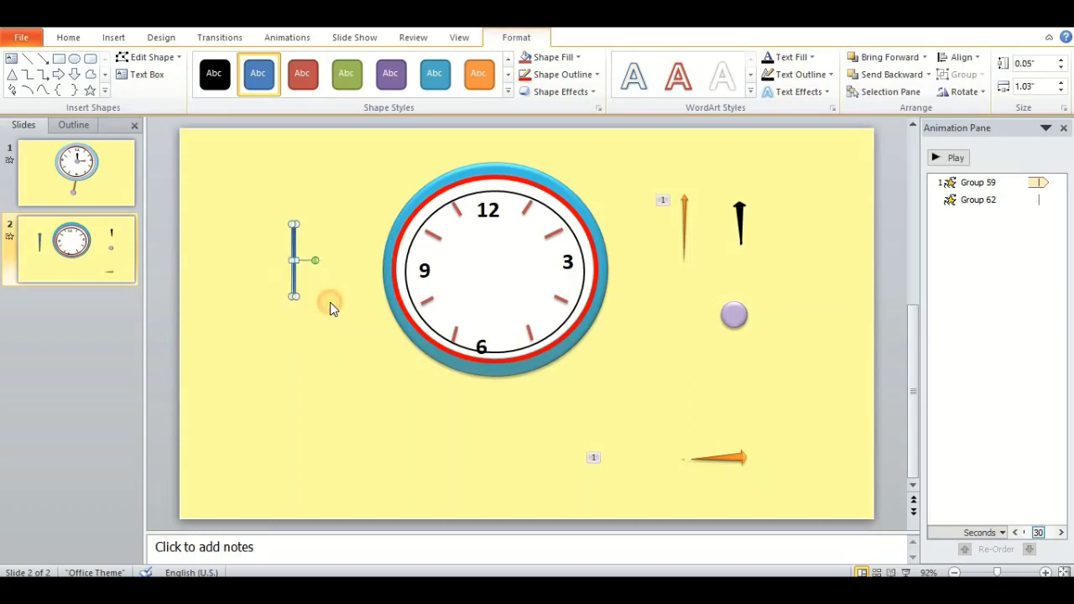
pyautogui.click(282, 265)
pyautogui.click(293, 251)
pyautogui.click(215, 74)
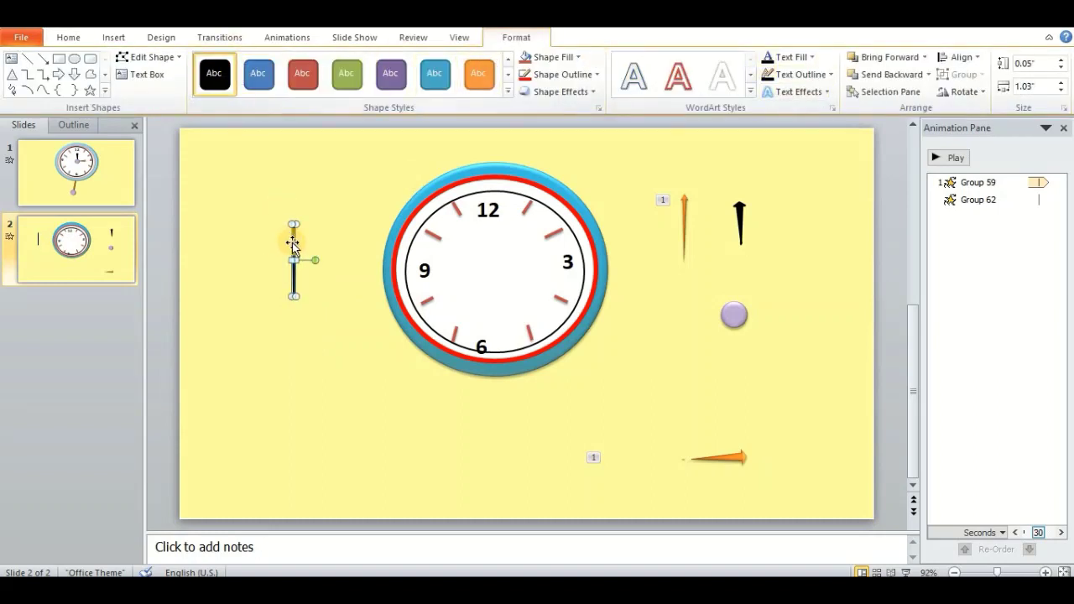
pyautogui.click(508, 90)
pyautogui.press('Escape')
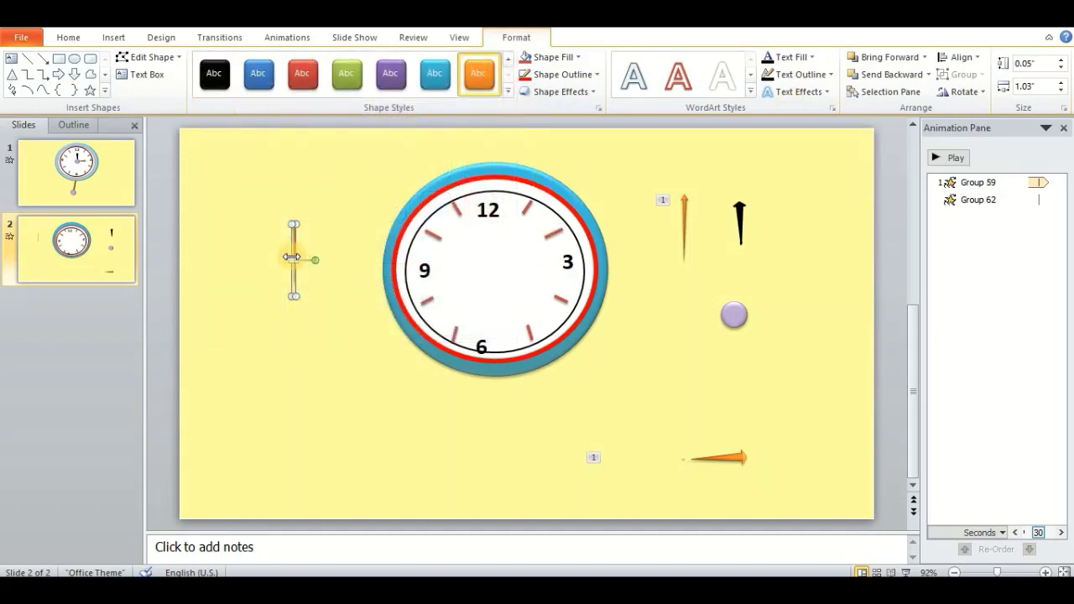
# Move the thin orange hand onto the clock centre, pointing to 12.
pyautogui.click(329, 311)
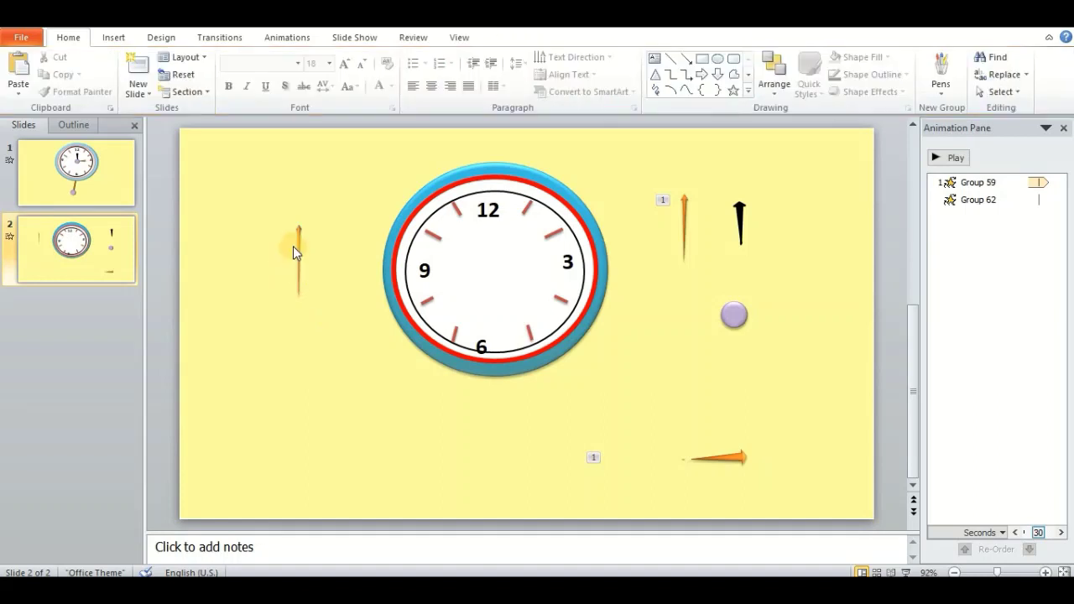
pyautogui.moveTo(295, 245)
pyautogui.mouseDown()
pyautogui.moveTo(499, 228)
pyautogui.moveTo(490, 228)
pyautogui.mouseUp()
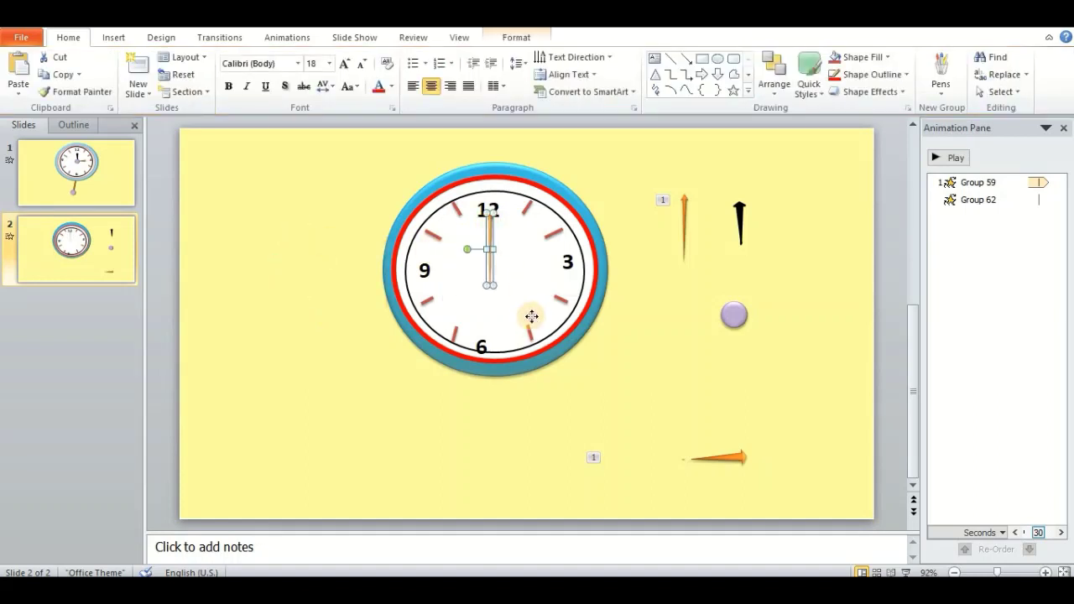
pyautogui.click(490, 243)
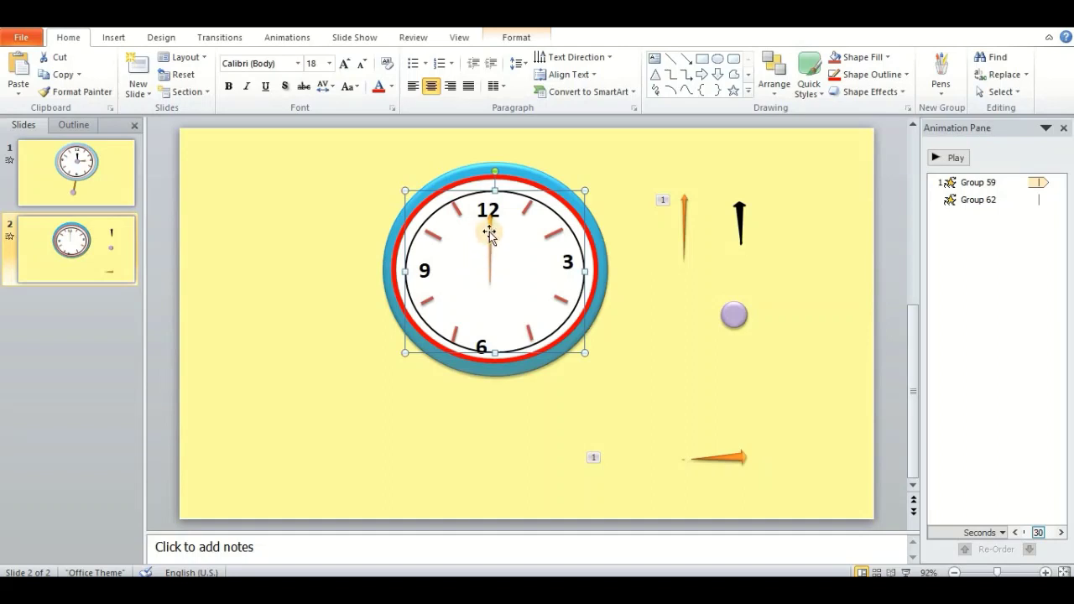
pyautogui.click(490, 232)
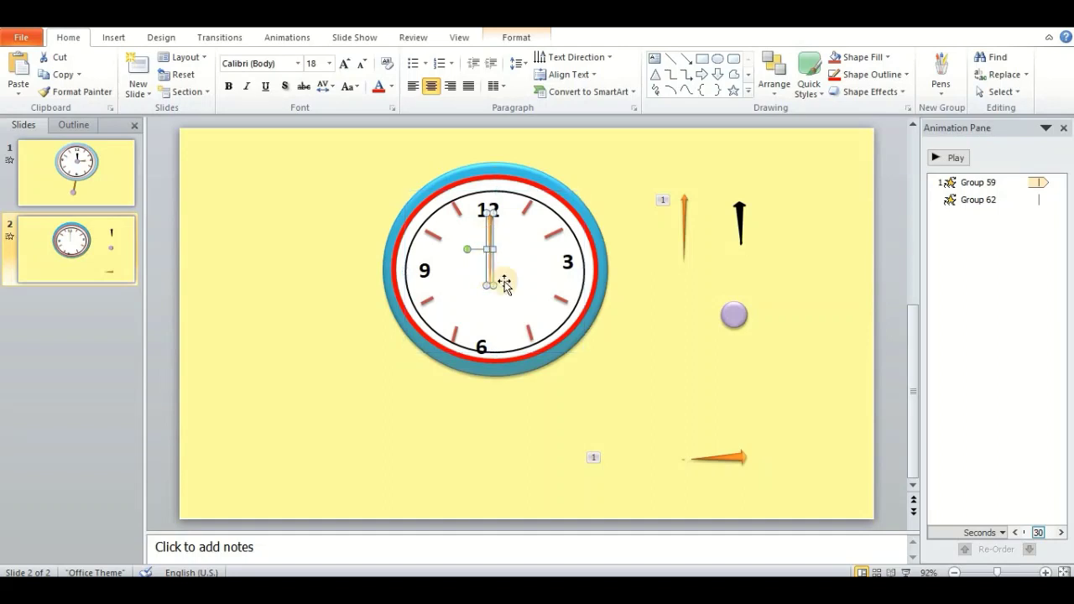
pyautogui.press('Delete')
pyautogui.click(492, 237)
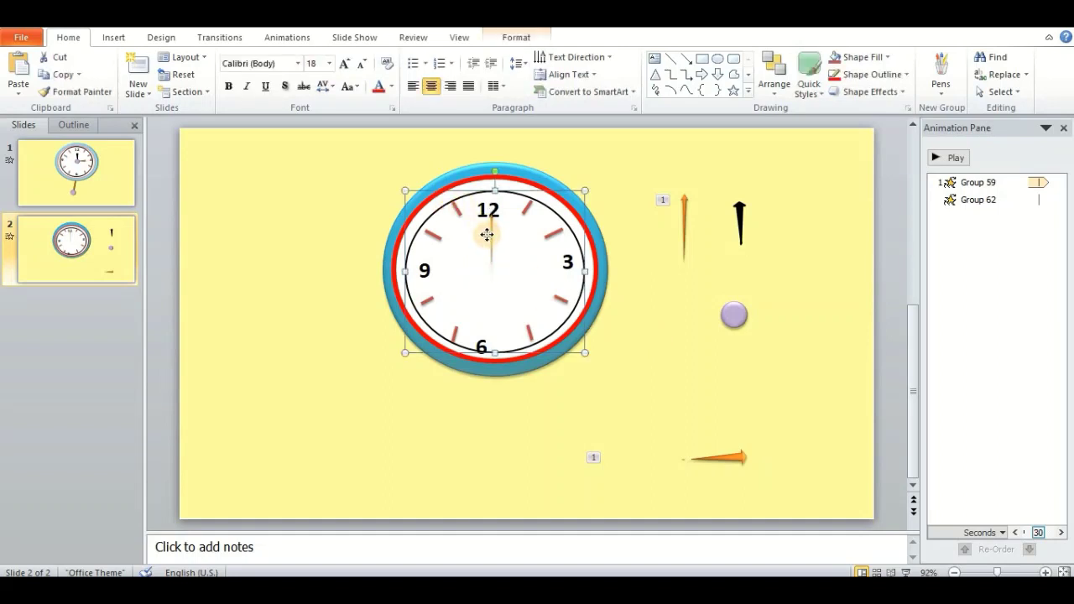
pyautogui.click(489, 226)
pyautogui.click(492, 231)
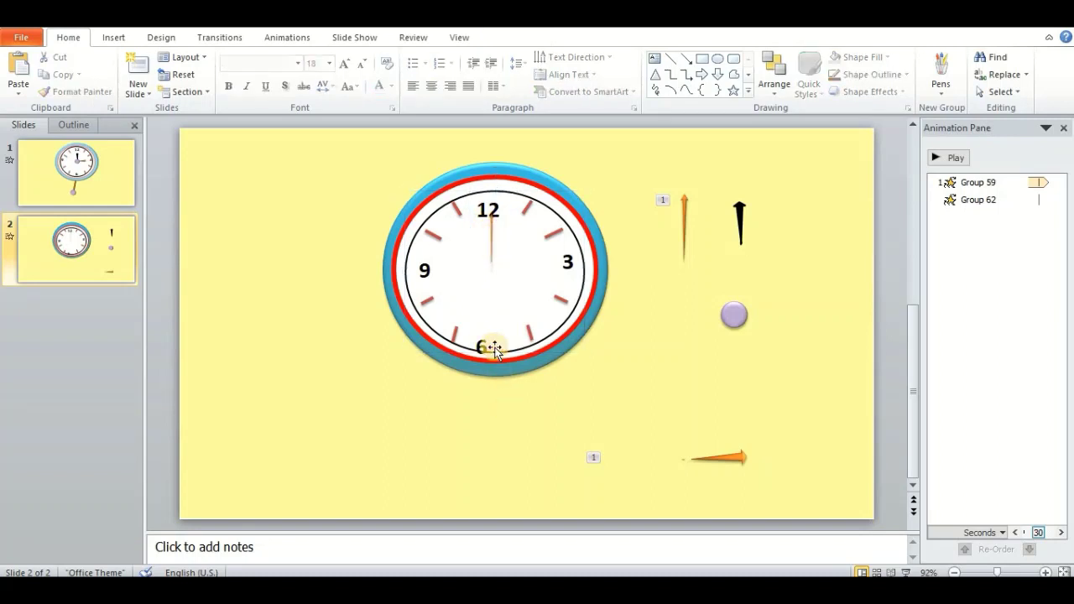
pyautogui.click(510, 419)
# Try nudging the 6, undo it, and reselect the orange hand at the centre.
pyautogui.click(480, 336)
pyautogui.moveTo(481, 334); pyautogui.dragTo(491, 329)
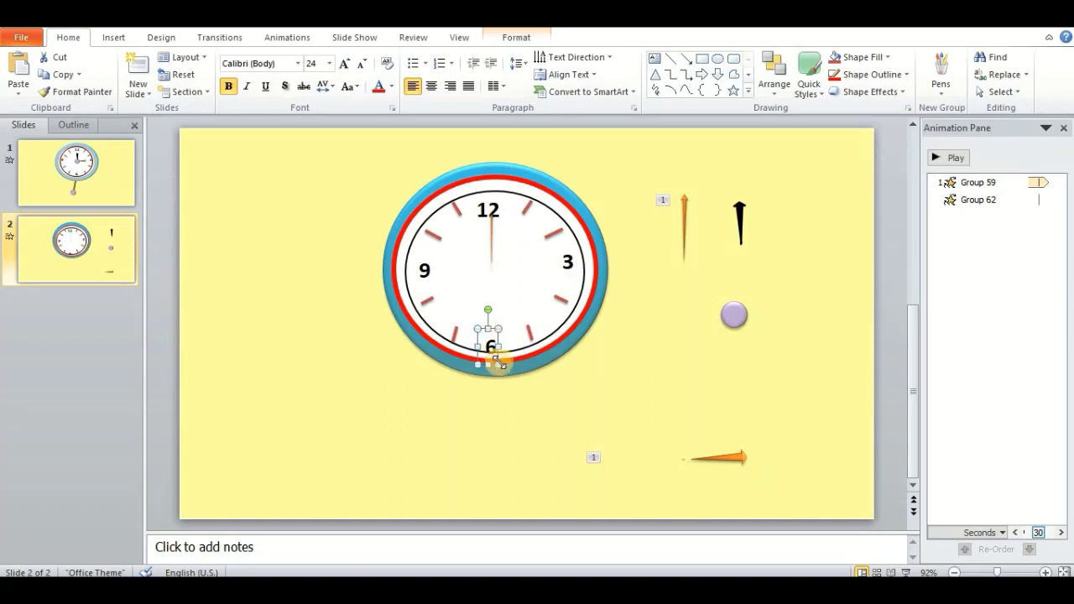
pyautogui.hotkey('ctrl', 'z')
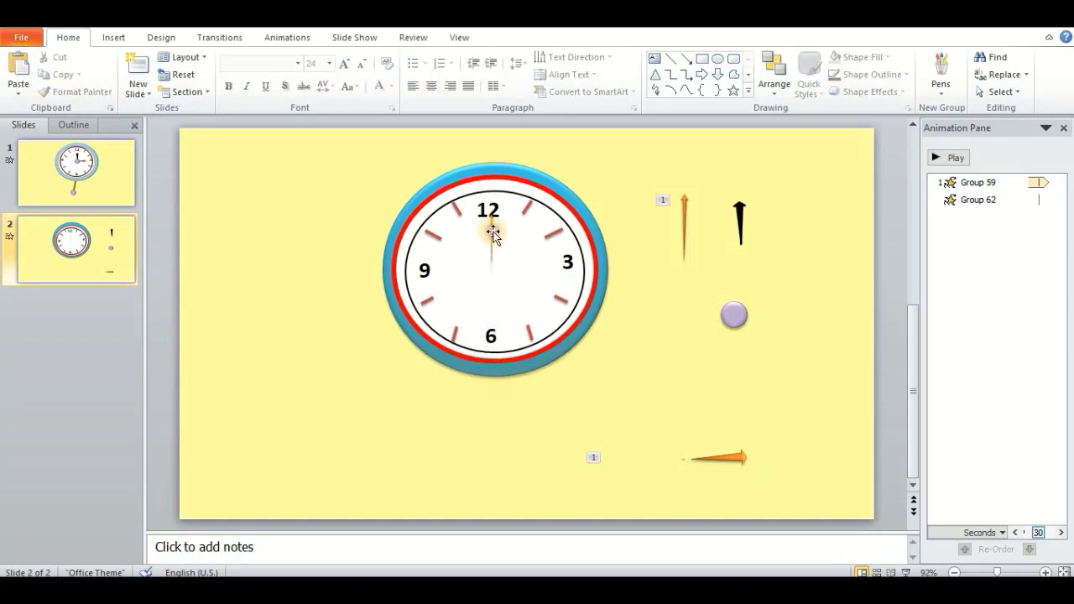
pyautogui.click(494, 235)
pyautogui.moveTo(527, 160); pyautogui.dragTo(480, 292)
pyautogui.click(498, 243)
pyautogui.click(501, 249)
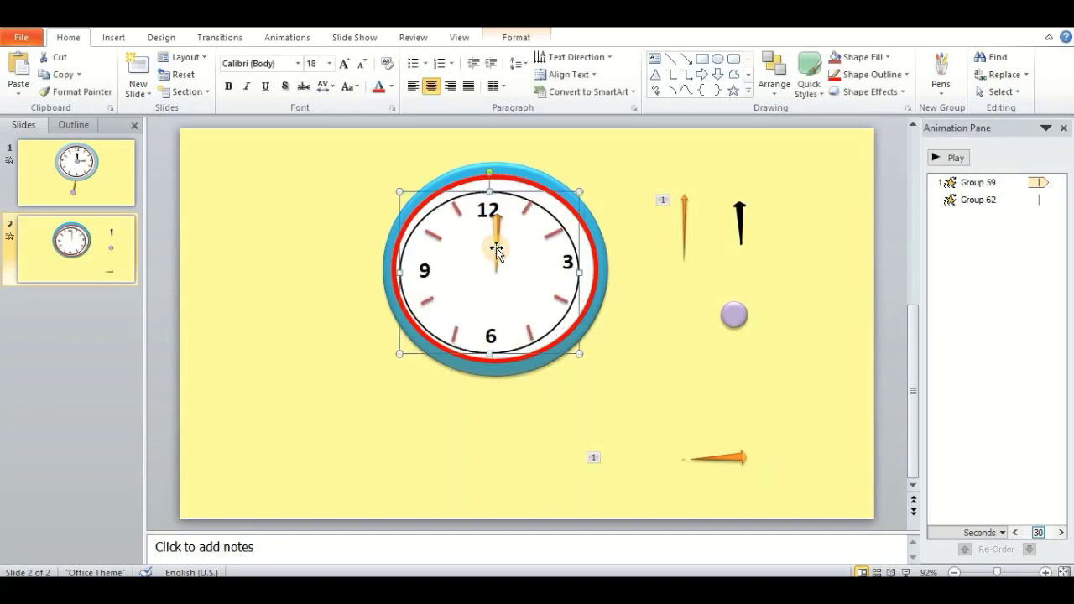
pyautogui.click(496, 245)
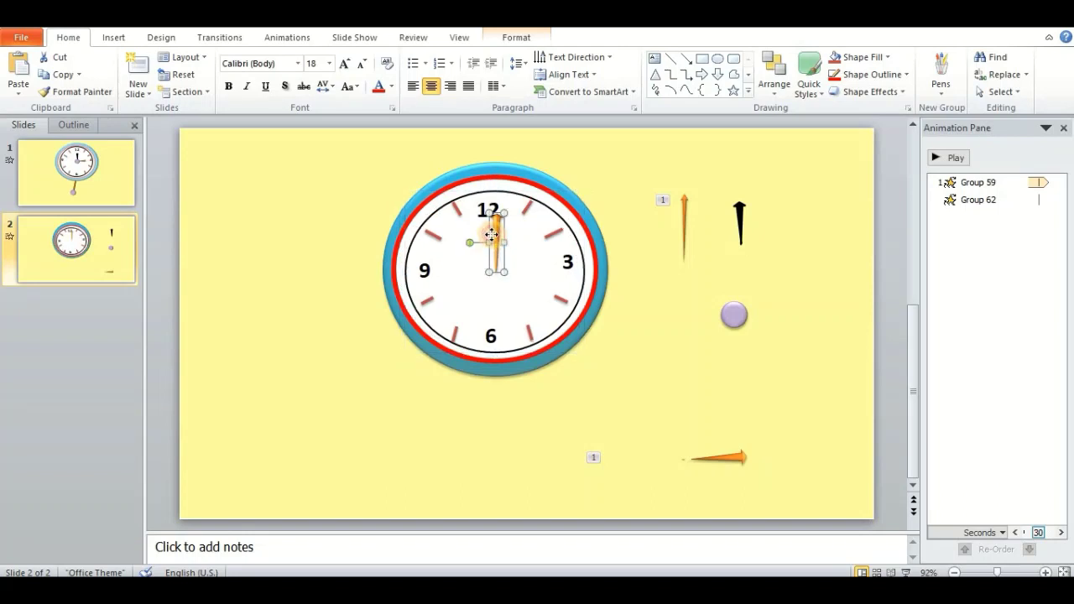
pyautogui.click(615, 350)
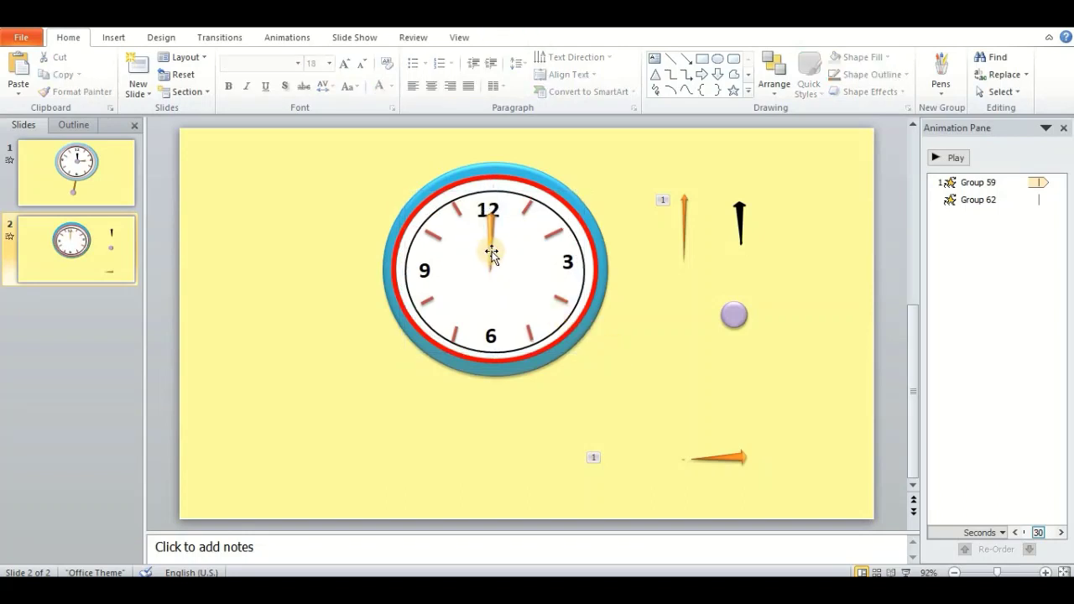
pyautogui.click(487, 242)
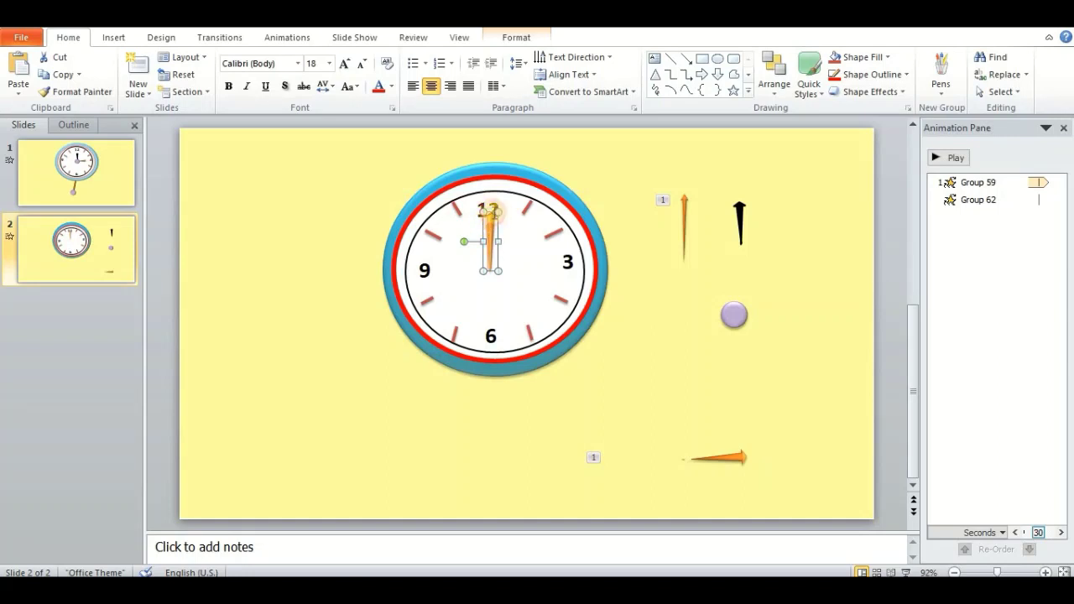
# Nudge the 12 slightly up and the 6 slightly down and right.
pyautogui.click(493, 208)
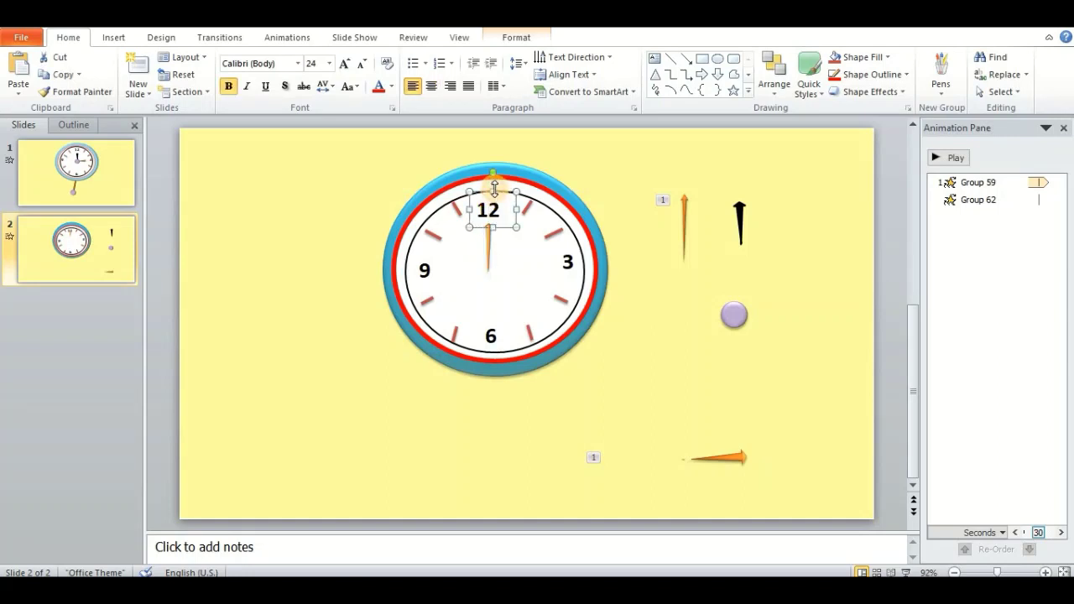
pyautogui.moveTo(495, 189); pyautogui.dragTo(494, 181)
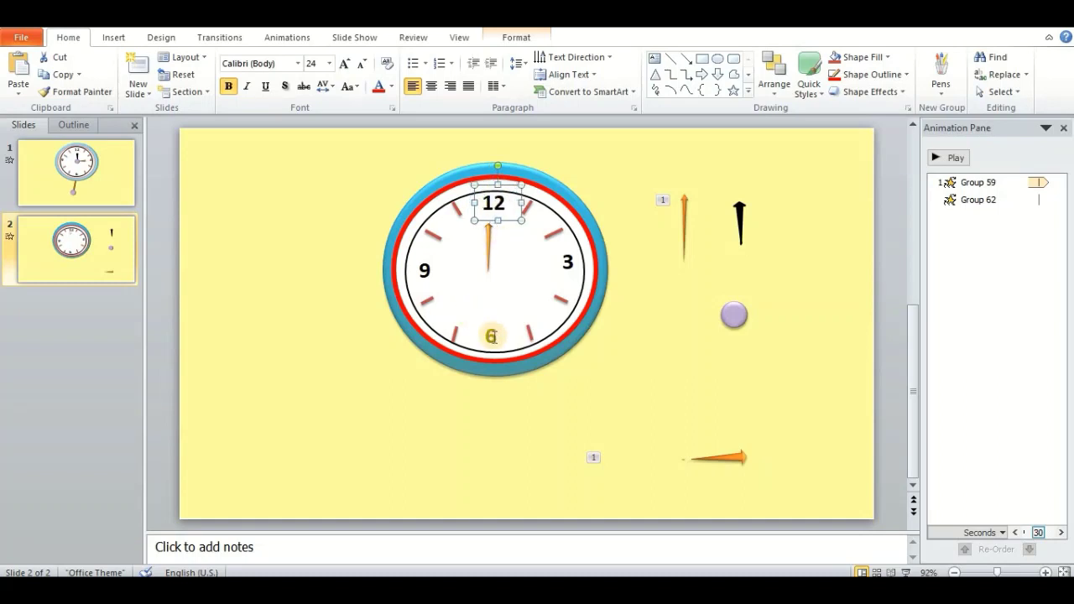
pyautogui.click(492, 336)
pyautogui.moveTo(492, 335); pyautogui.dragTo(497, 340)
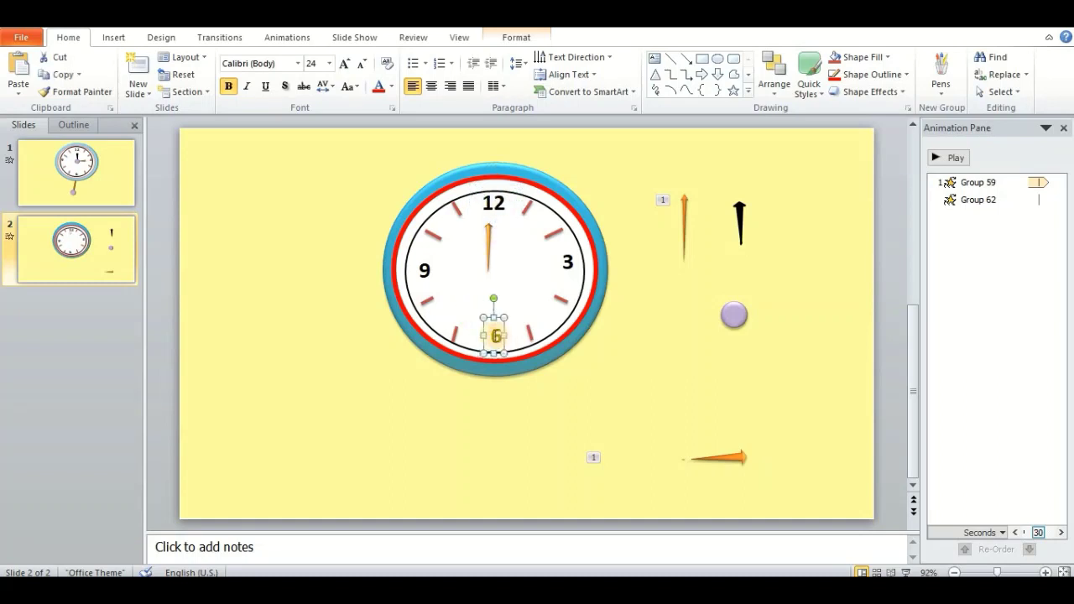
pyautogui.click(489, 245)
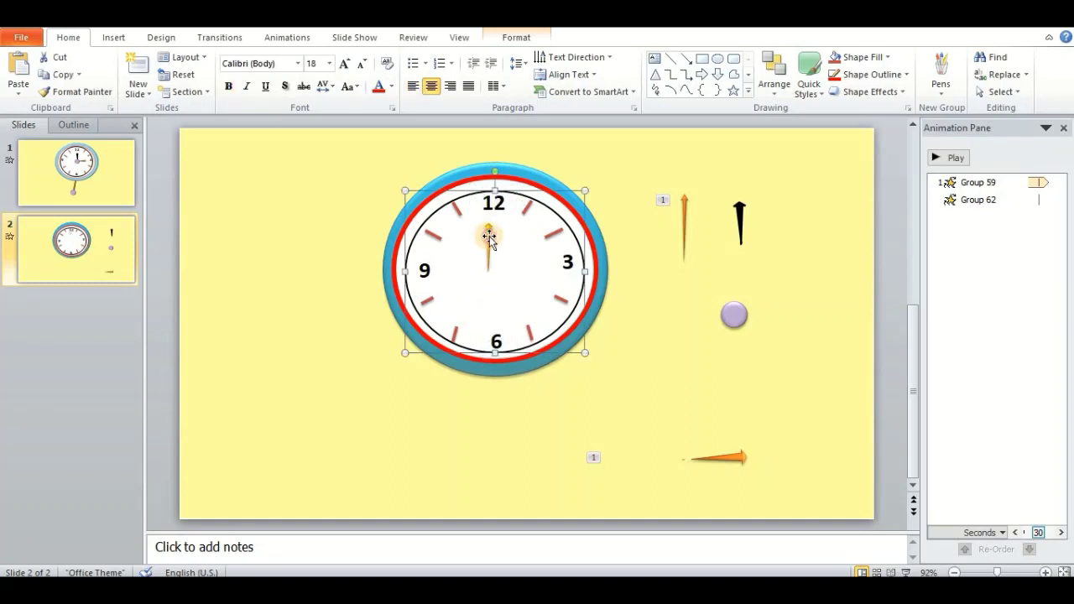
pyautogui.click(488, 237)
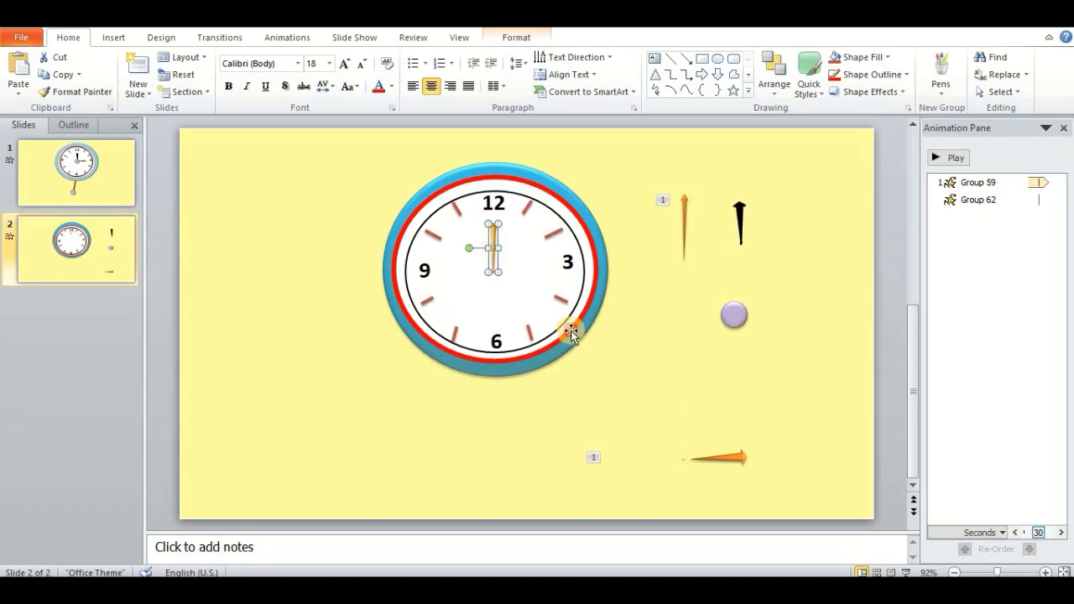
pyautogui.click(575, 327)
pyautogui.click(491, 245)
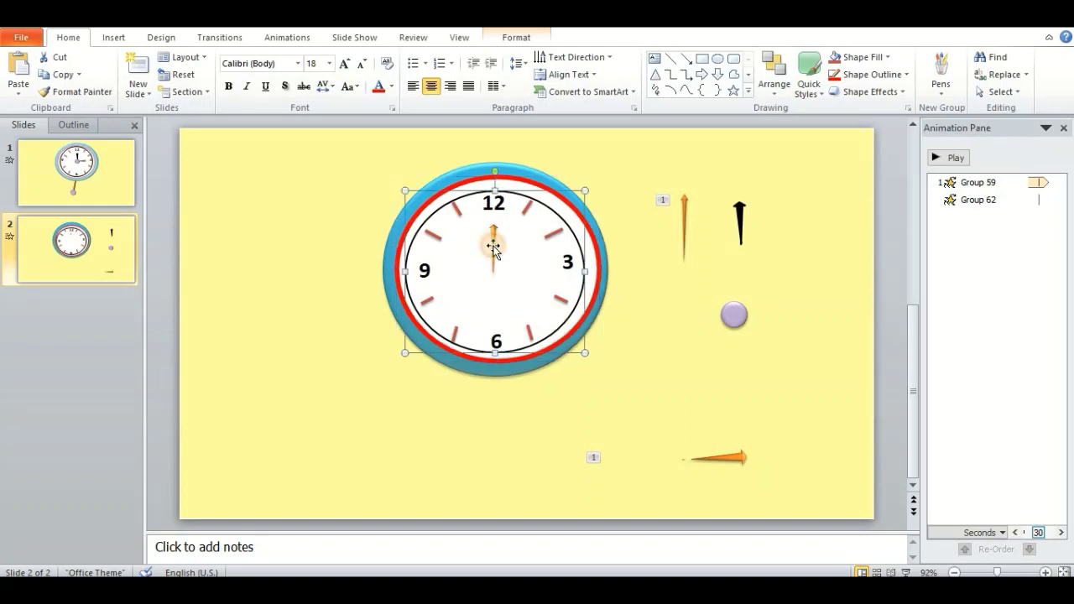
# Apply the Emphasis Spin animation (On Click, 02.00 s) to the thin orange clock hand.
pyautogui.click(685, 229)
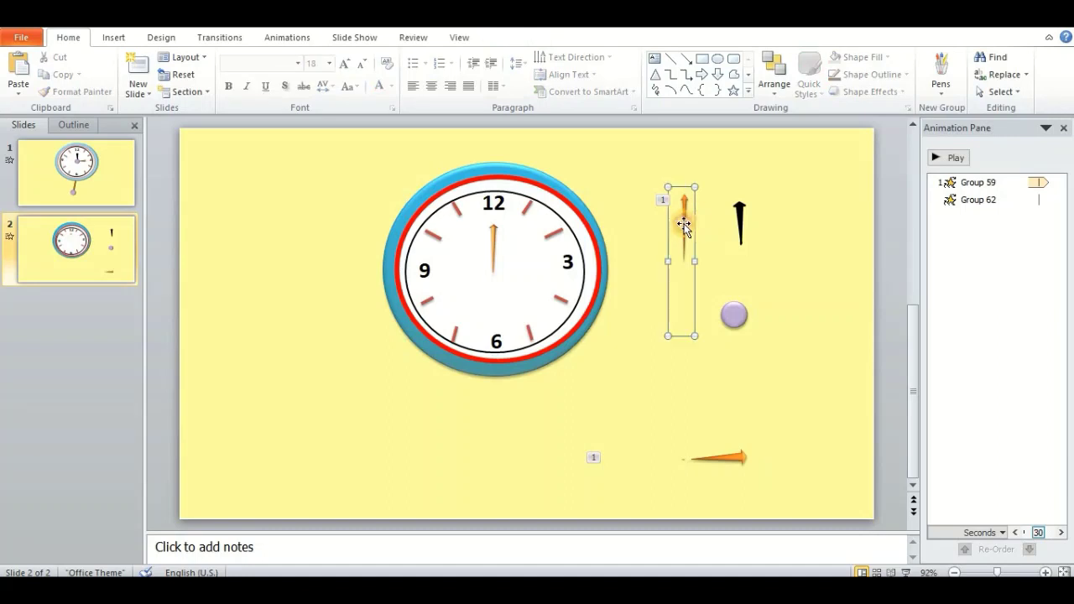
pyautogui.click(949, 158)
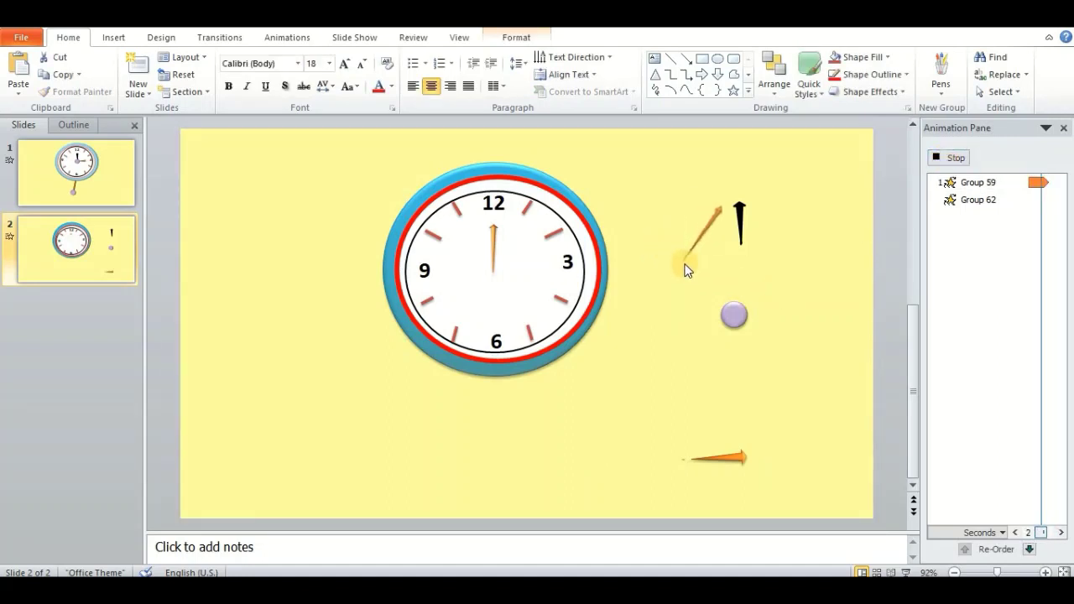
pyautogui.click(496, 239)
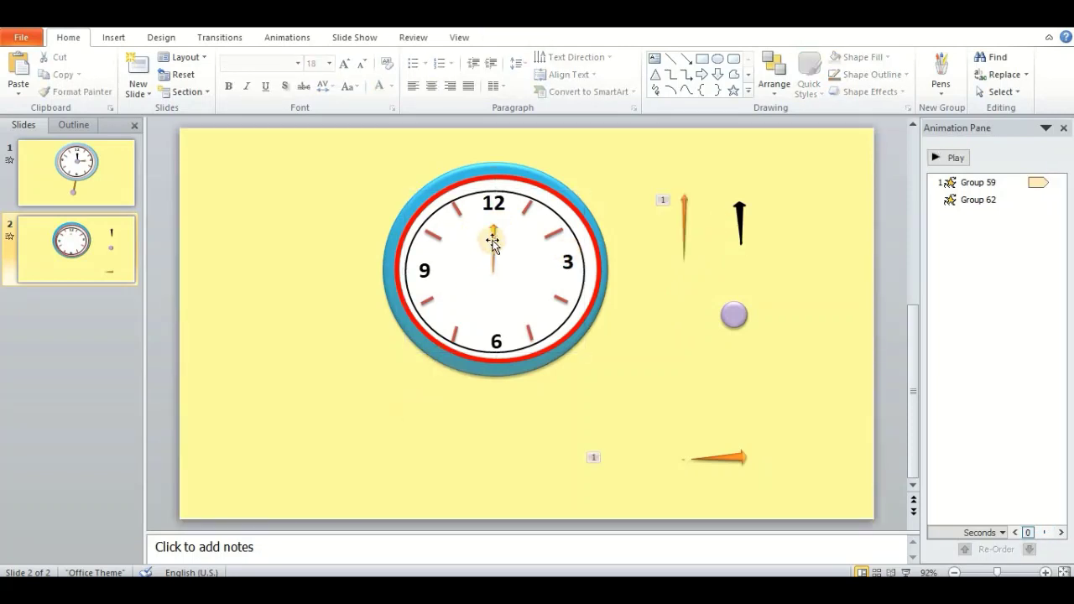
pyautogui.click(492, 242)
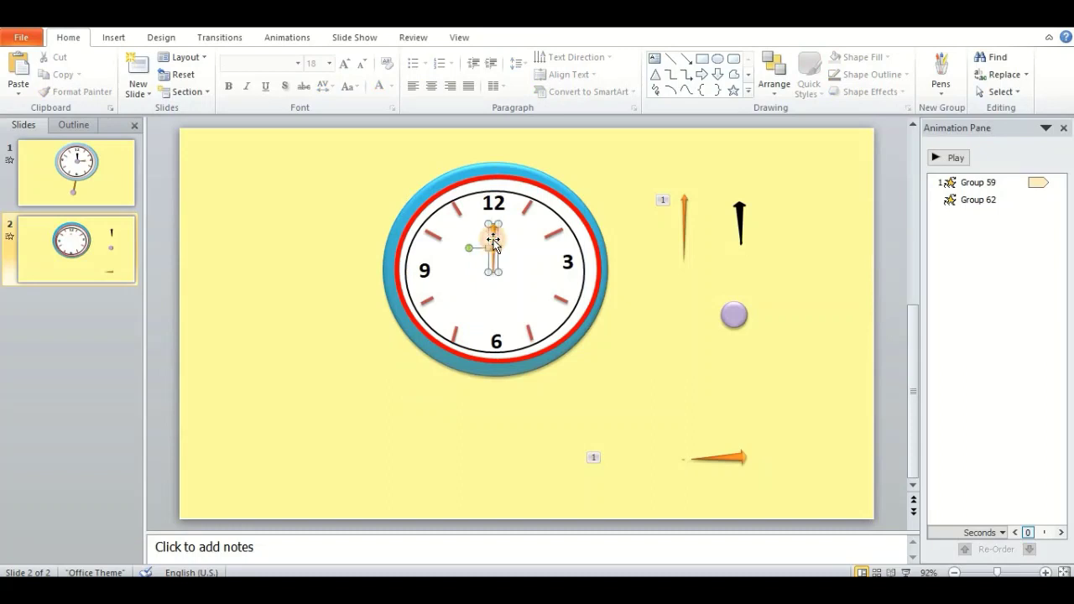
pyautogui.click(284, 38)
pyautogui.click(632, 97)
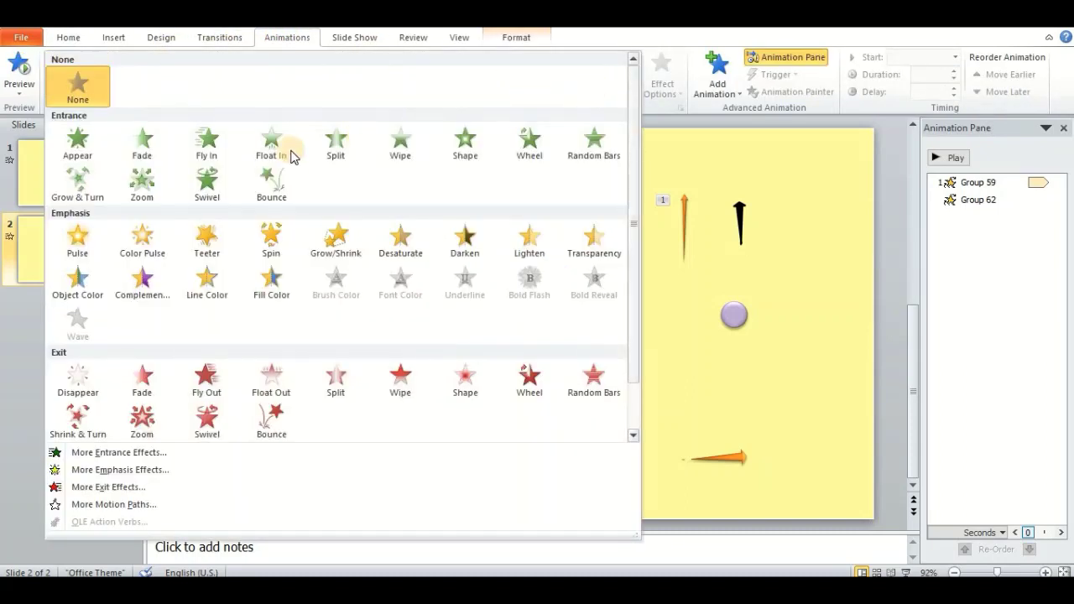
pyautogui.click(269, 247)
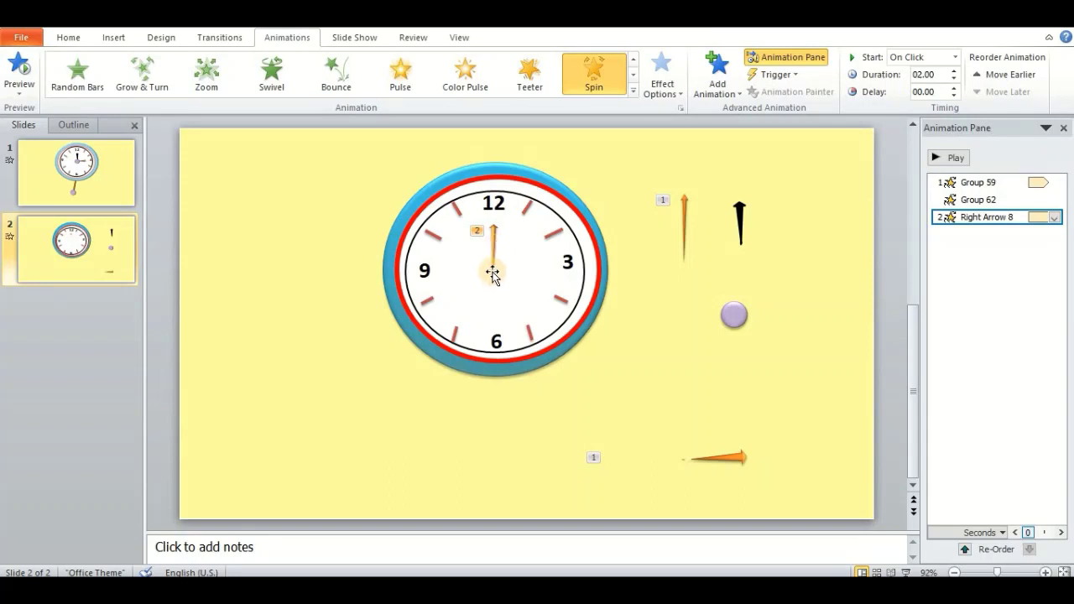
pyautogui.click(69, 38)
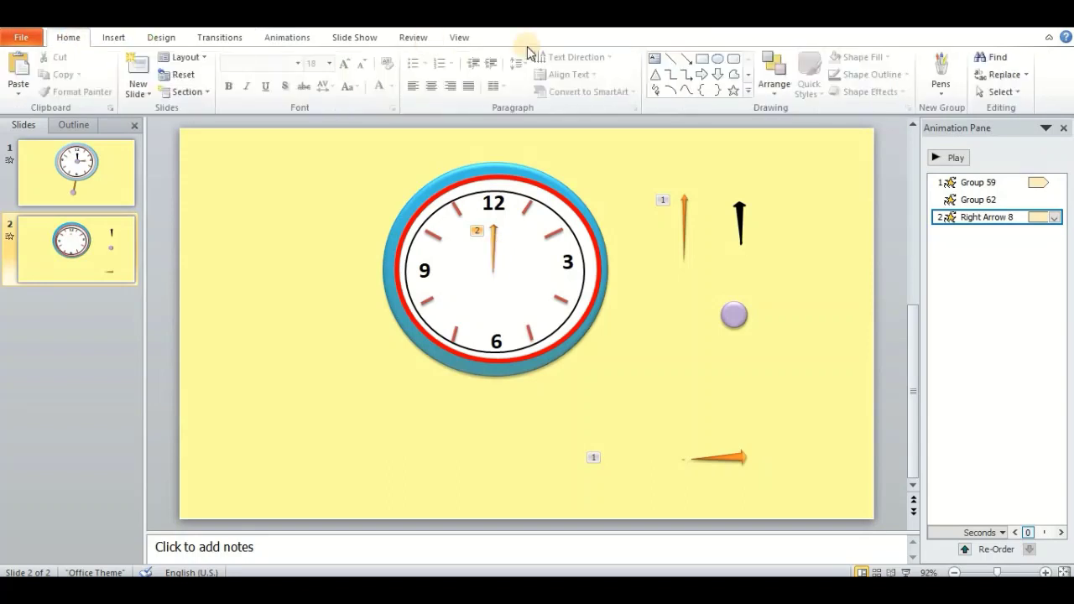
# Draw a small oval, set its fill transparency to 100%, and place it above the 6.
pyautogui.click(716, 62)
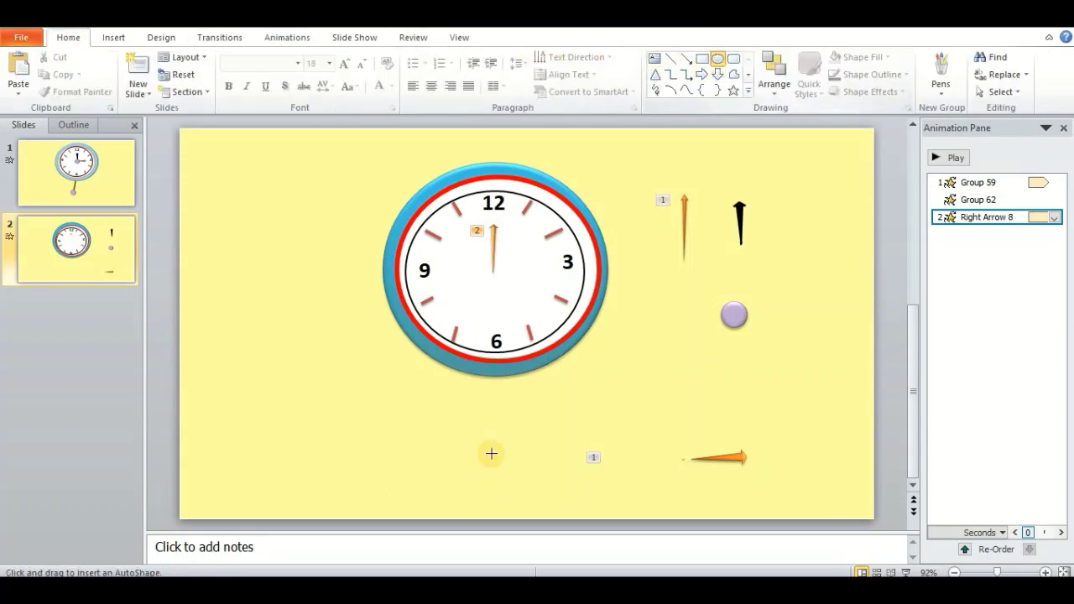
pyautogui.moveTo(509, 437); pyautogui.dragTo(509, 439)
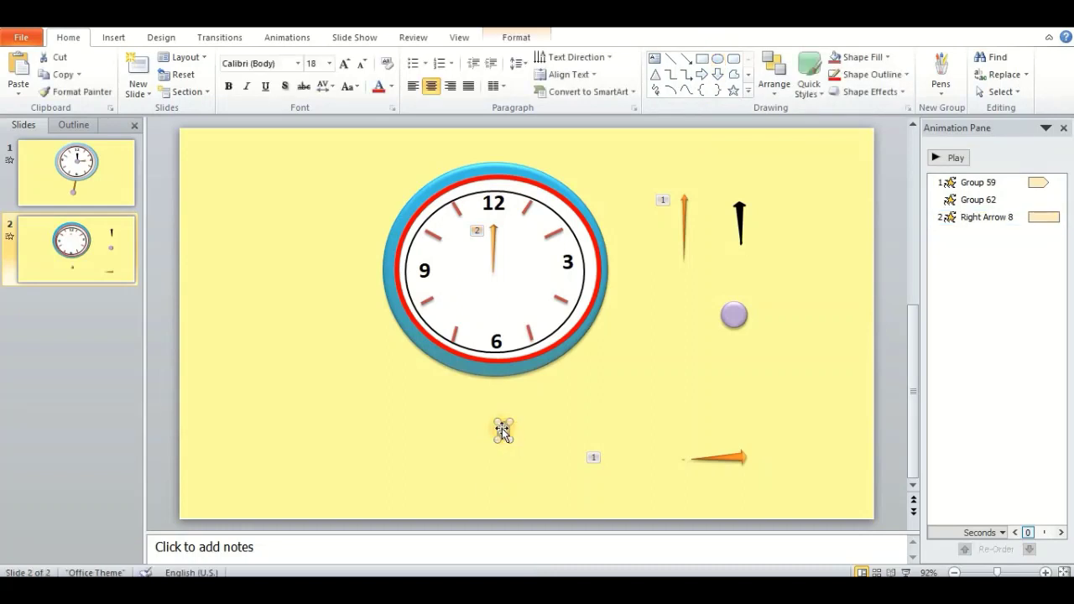
pyautogui.rightClick(502, 428)
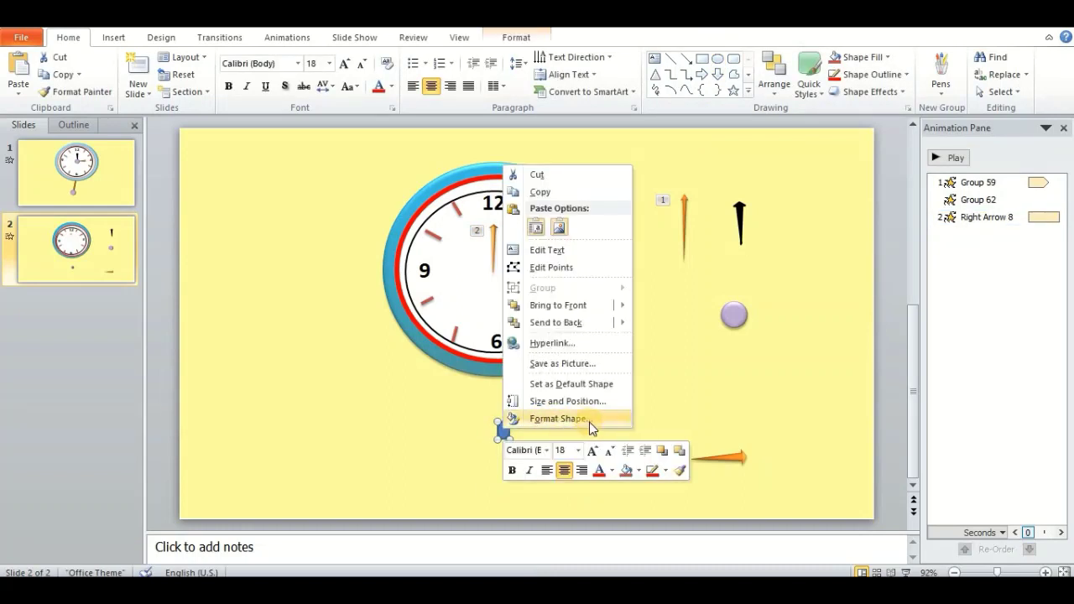
pyautogui.click(586, 420)
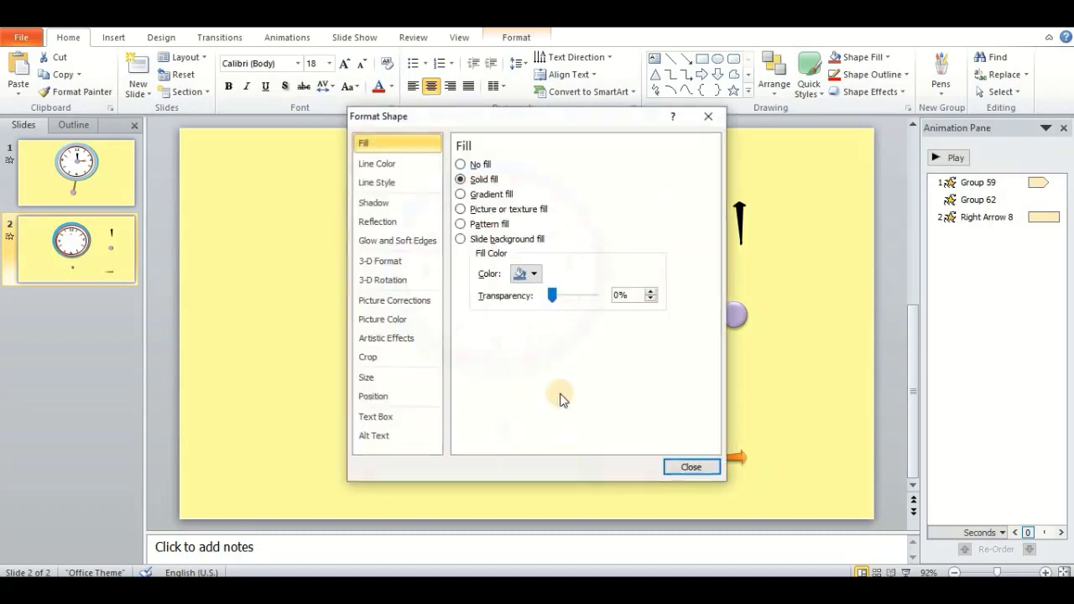
pyautogui.moveTo(554, 302); pyautogui.dragTo(612, 304)
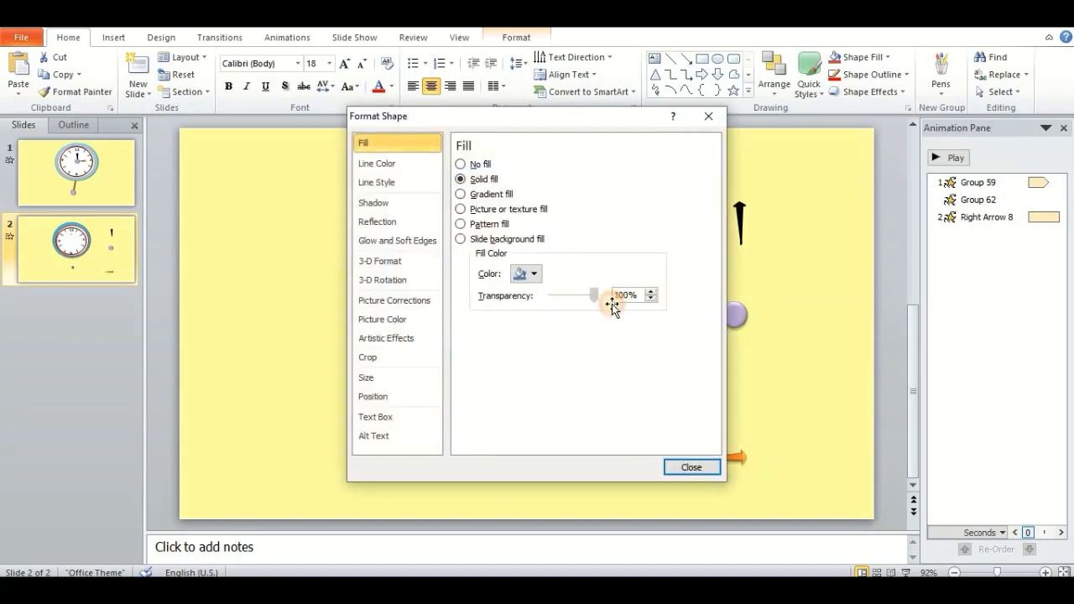
pyautogui.click(693, 467)
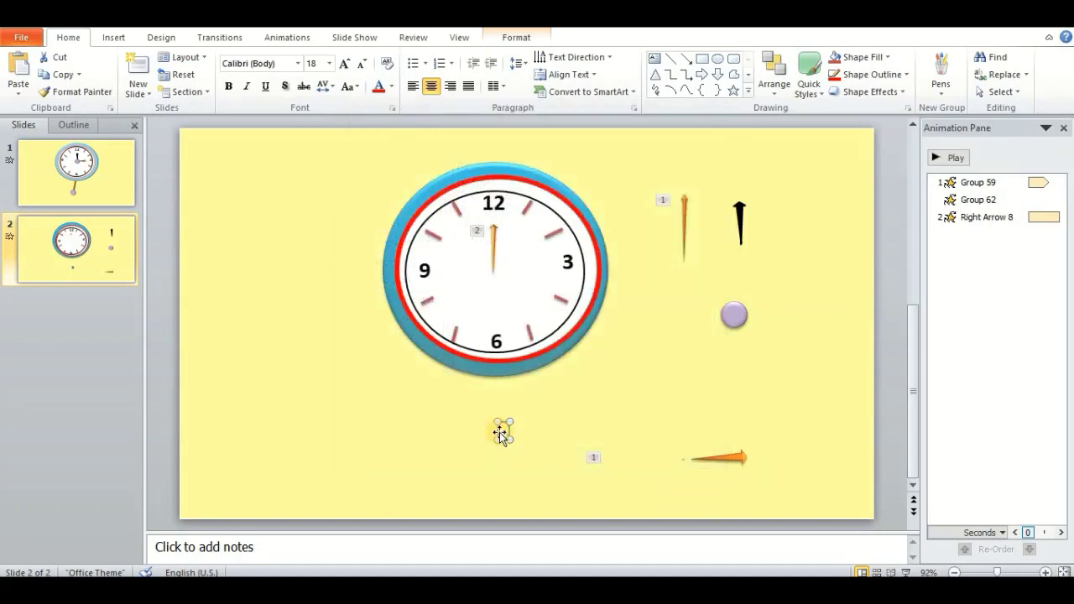
pyautogui.moveTo(504, 432); pyautogui.dragTo(493, 322)
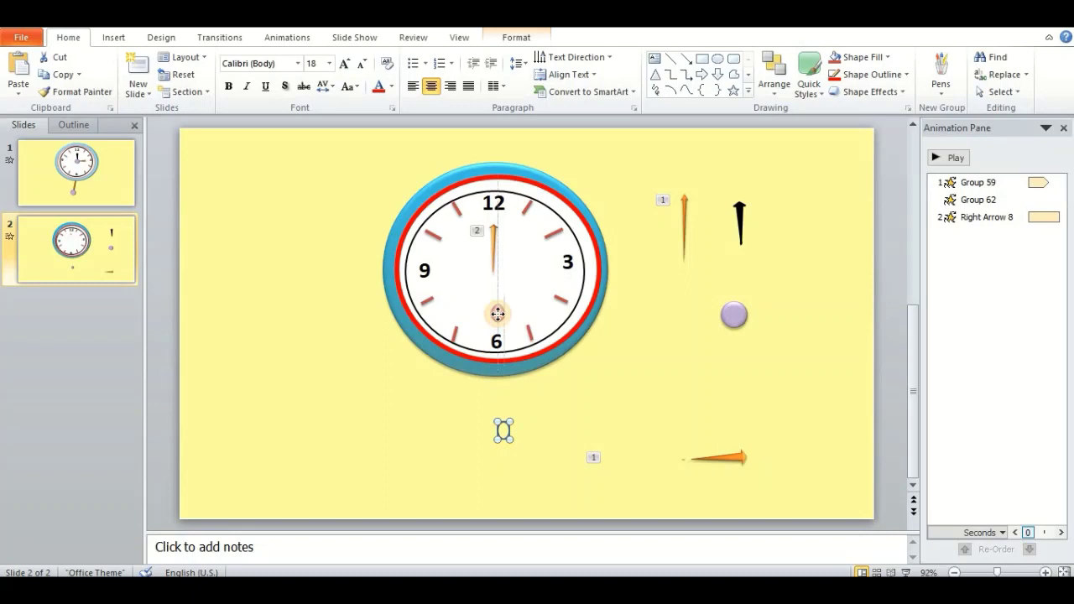
# Group the orange hand with the transparent oval and give the oval No Outline.
pyautogui.click(491, 254)
pyautogui.click(492, 255)
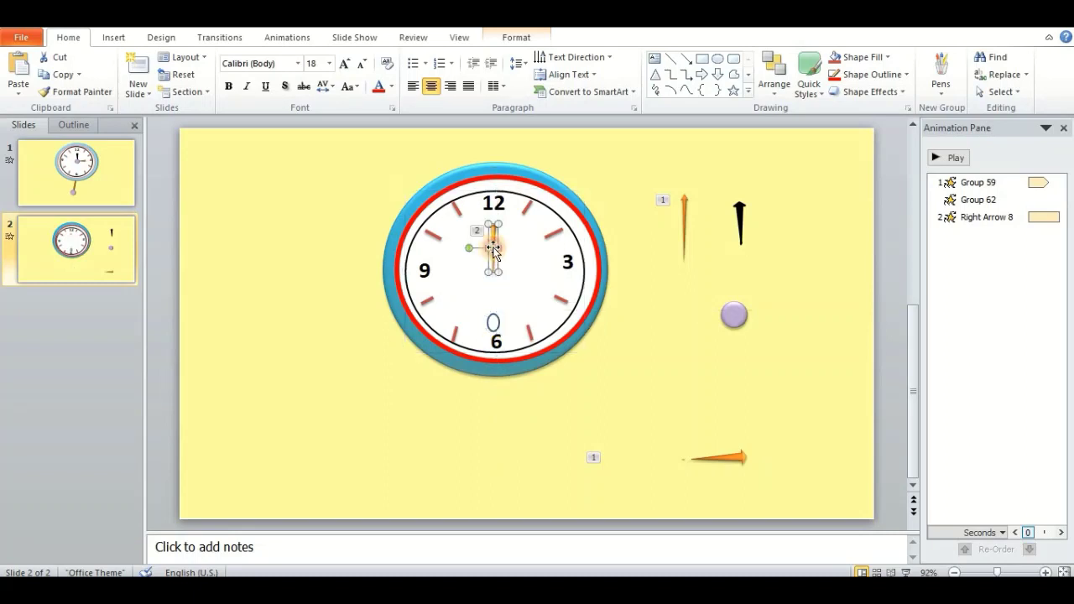
pyautogui.keyDown('shift'); pyautogui.click(494, 322); pyautogui.keyUp('shift')
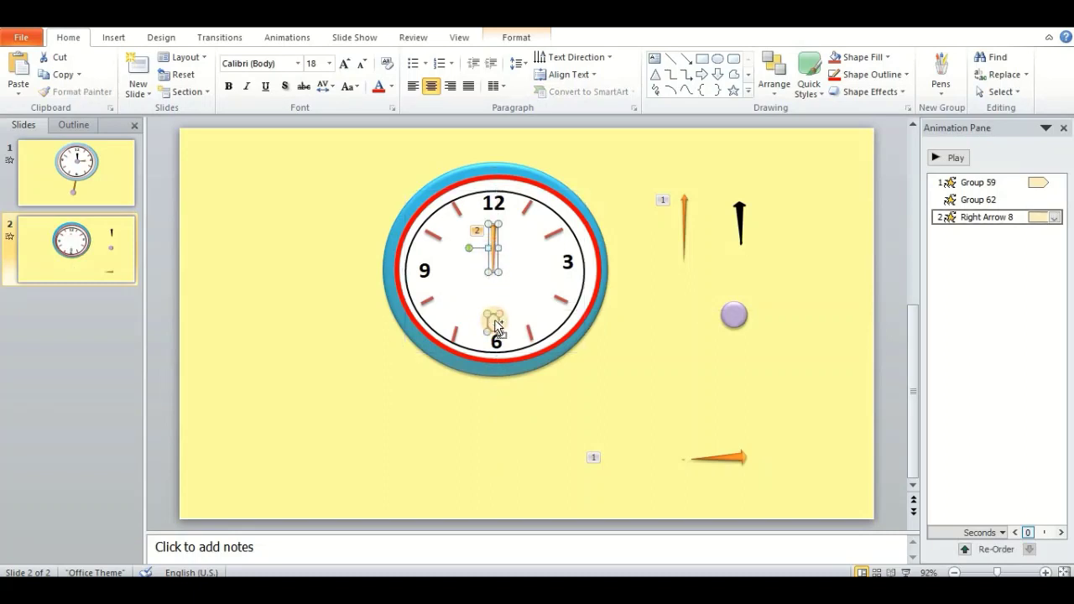
pyautogui.hotkey('ctrl', 'g')
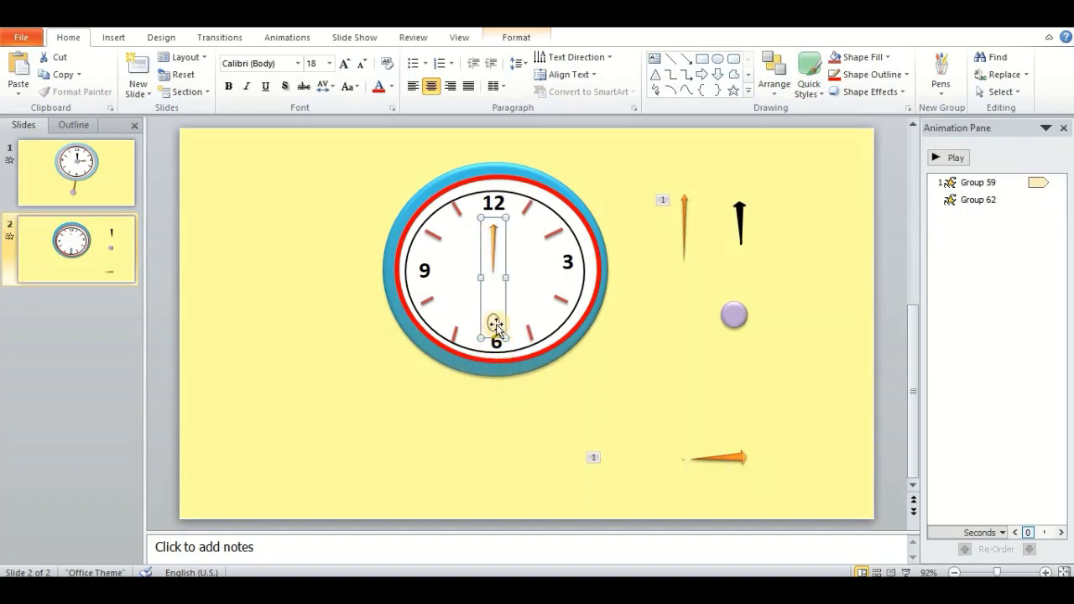
pyautogui.click(496, 324)
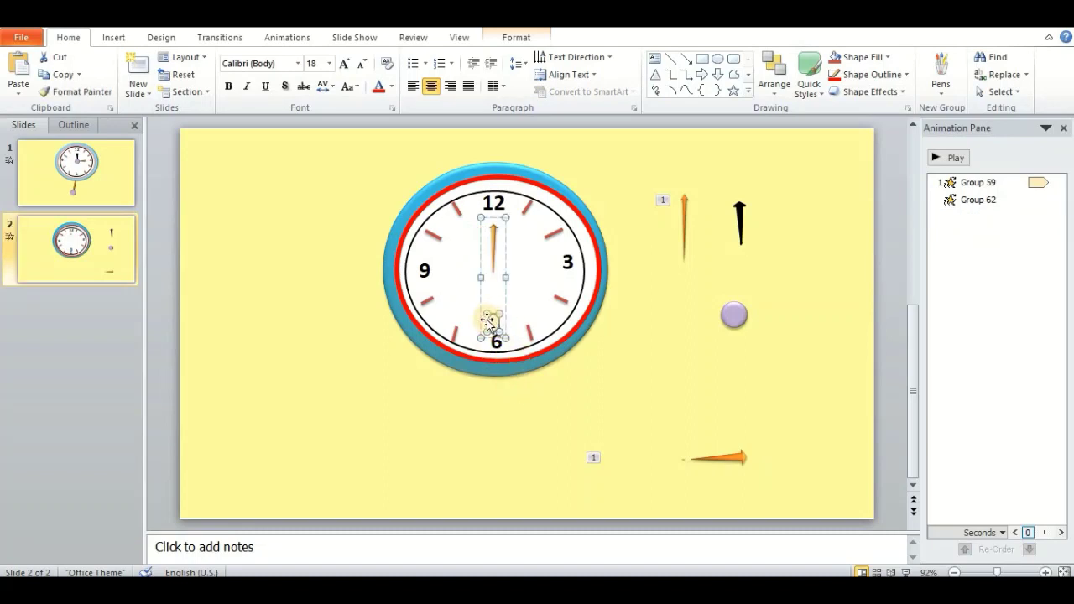
pyautogui.click(868, 73)
pyautogui.click(873, 232)
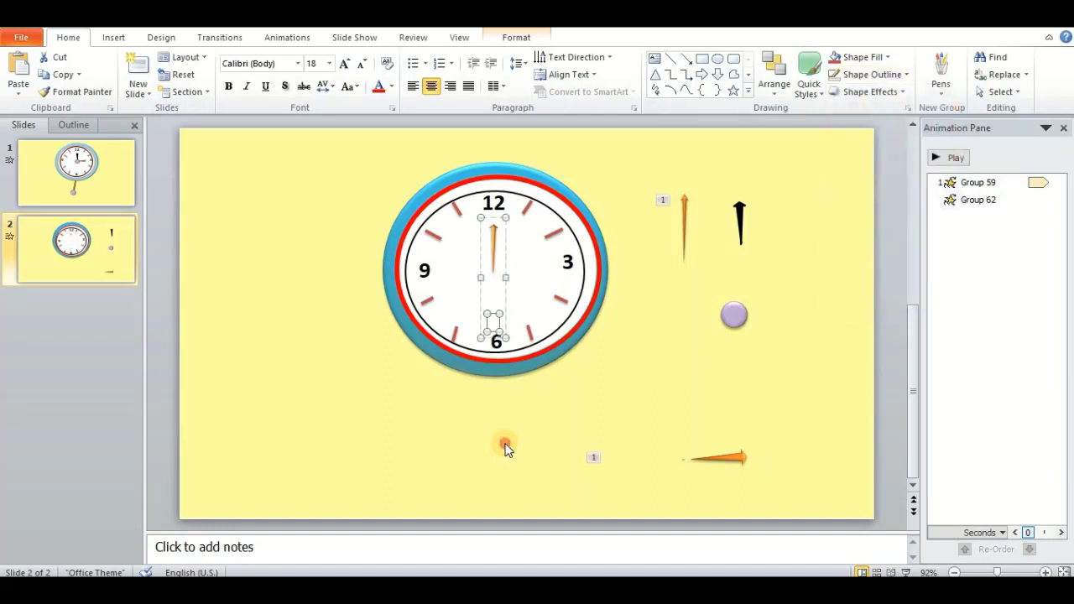
pyautogui.click(502, 447)
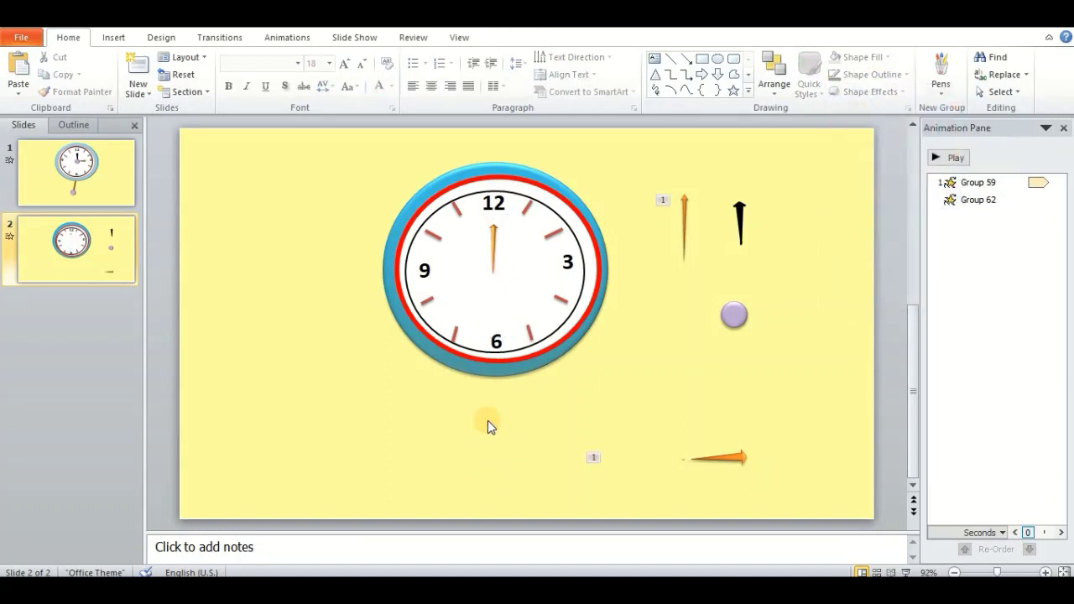
# Apply the Spin emphasis animation to the grouped clock hand, Group 12.
pyautogui.click(492, 236)
pyautogui.click(311, 37)
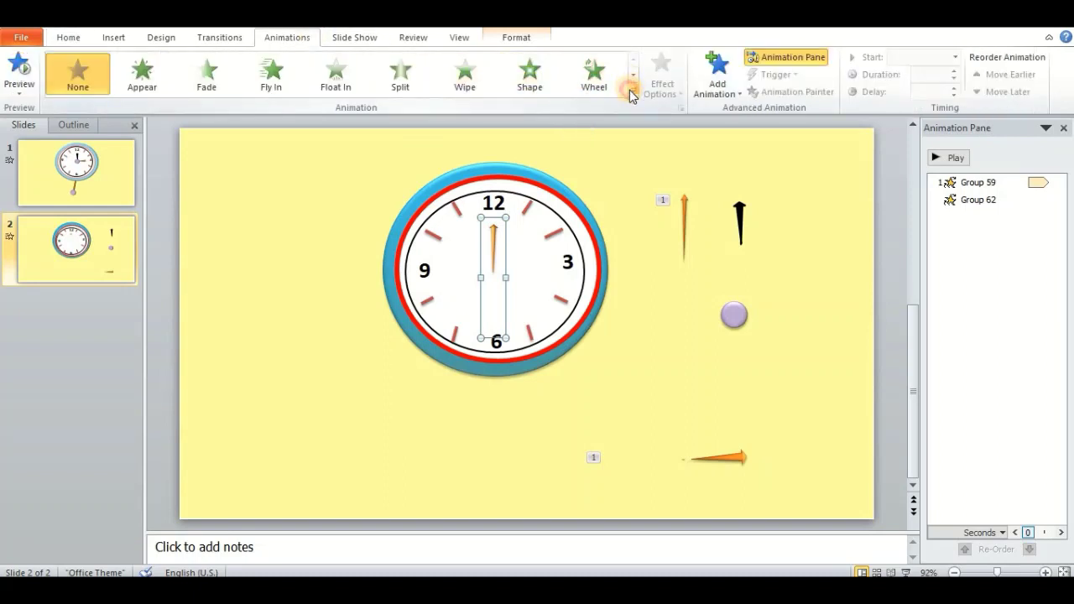
pyautogui.click(632, 90)
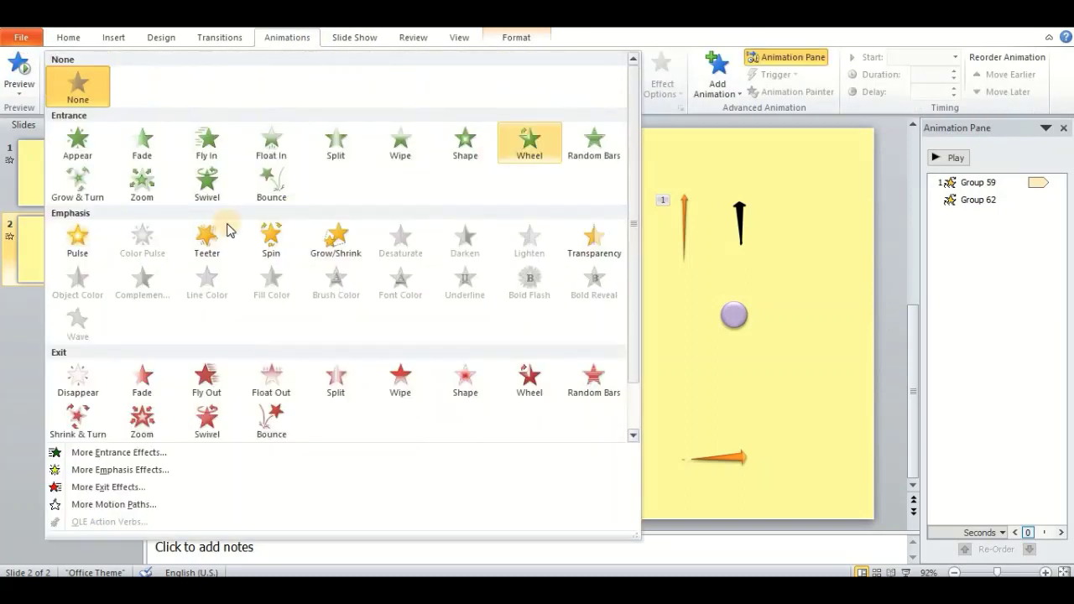
pyautogui.click(270, 242)
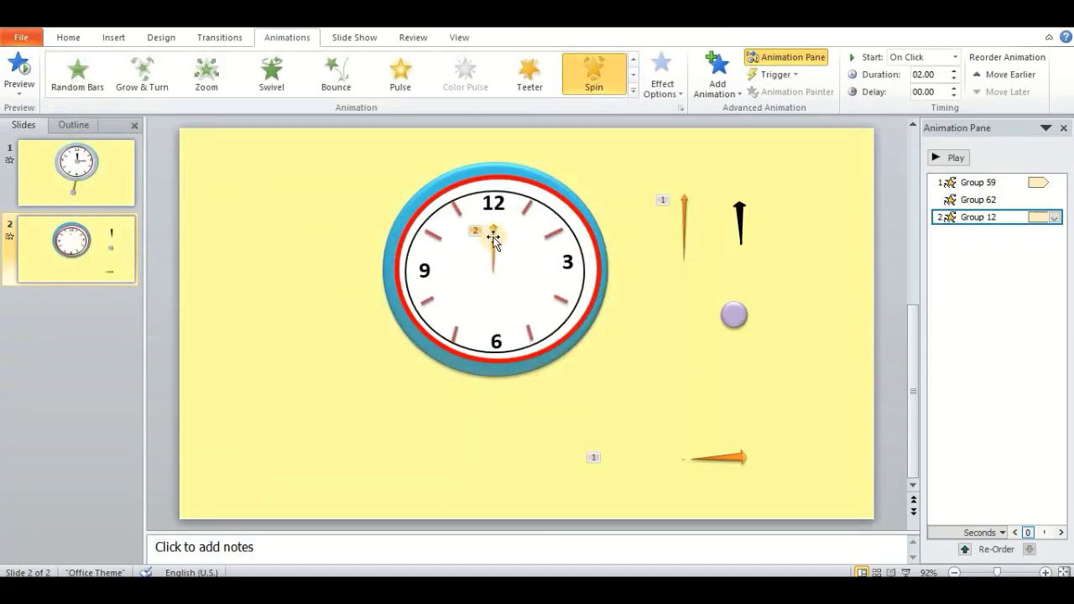
pyautogui.click(493, 239)
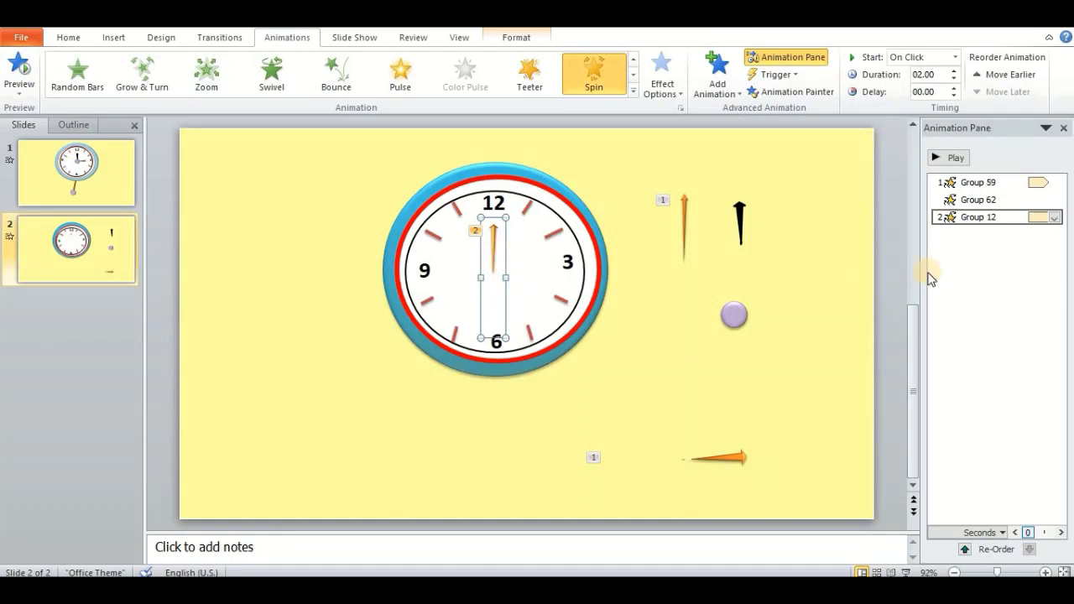
# Delete the Group 59 and Group 62 animations from the Animation Pane.
pyautogui.click(991, 199)
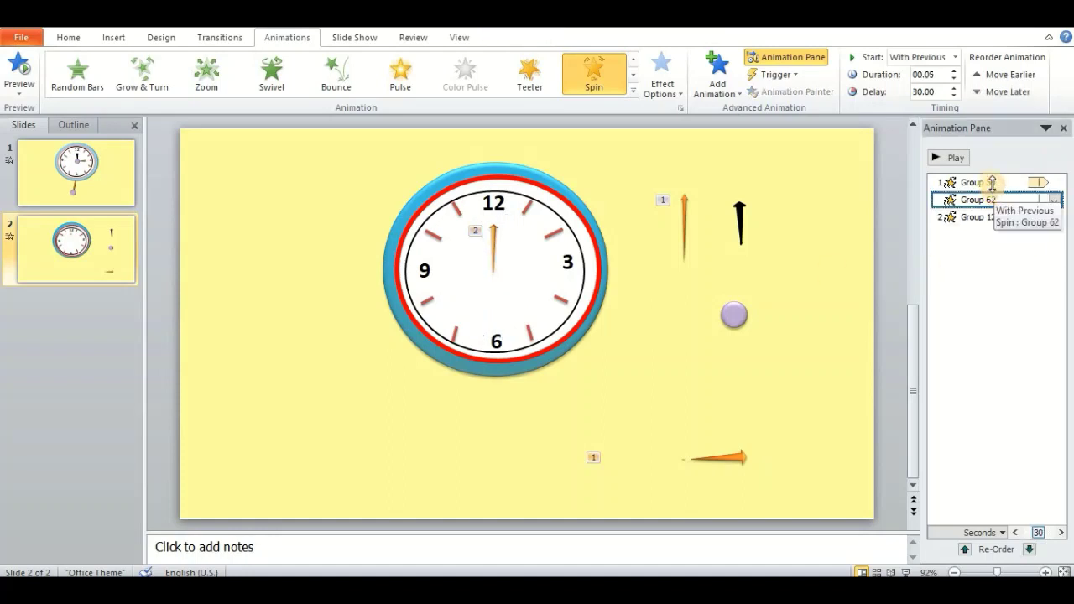
pyautogui.keyDown('shift'); pyautogui.click(982, 182); pyautogui.keyUp('shift')
pyautogui.press('Delete')
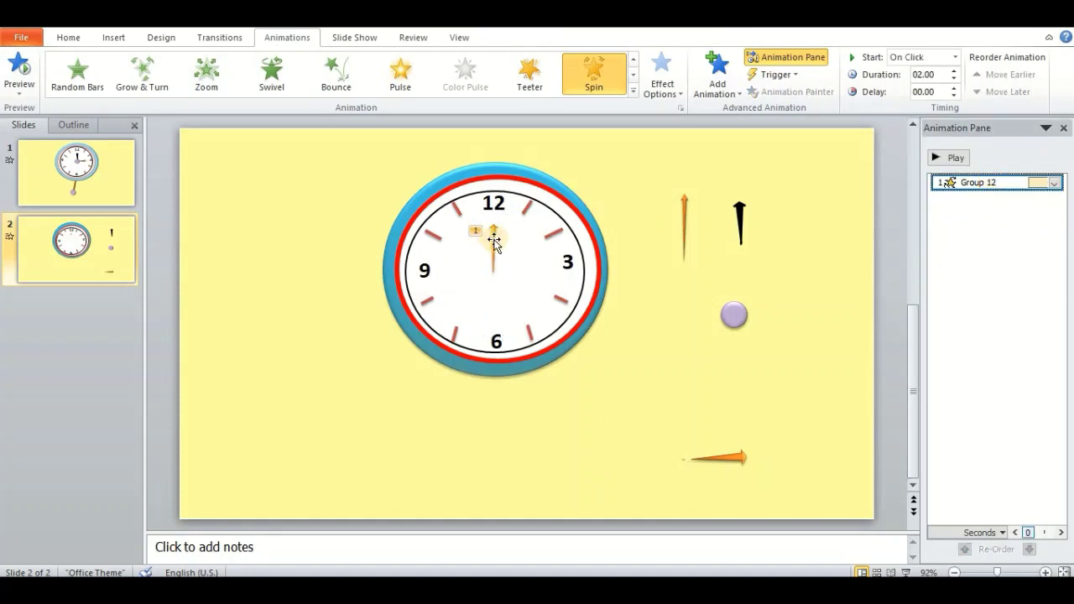
pyautogui.click(495, 242)
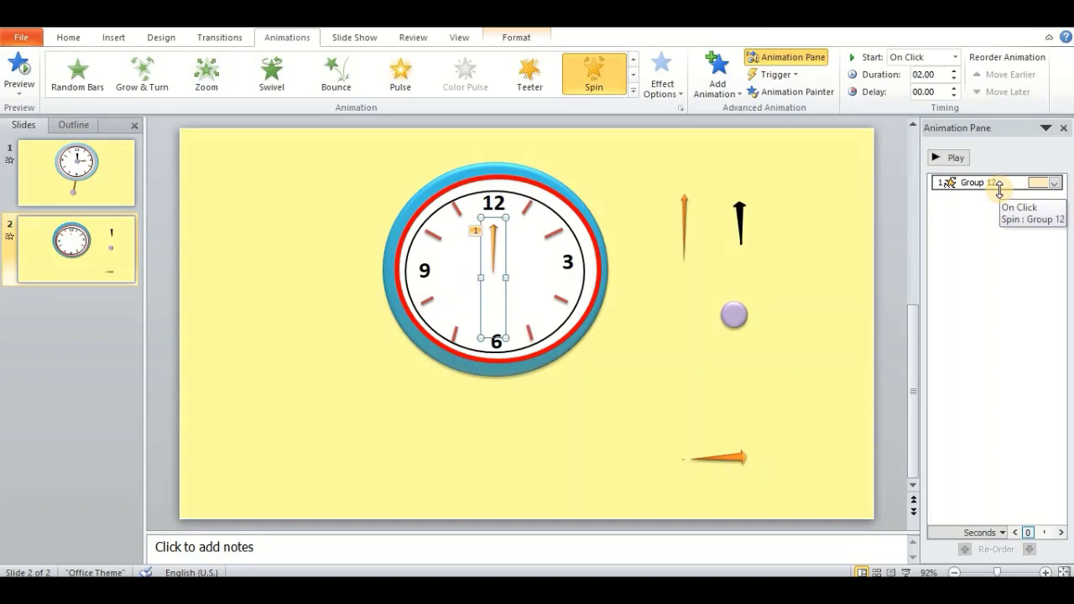
# Set Group 12's Spin amount to a half turn and preview it.
pyautogui.click(986, 185)
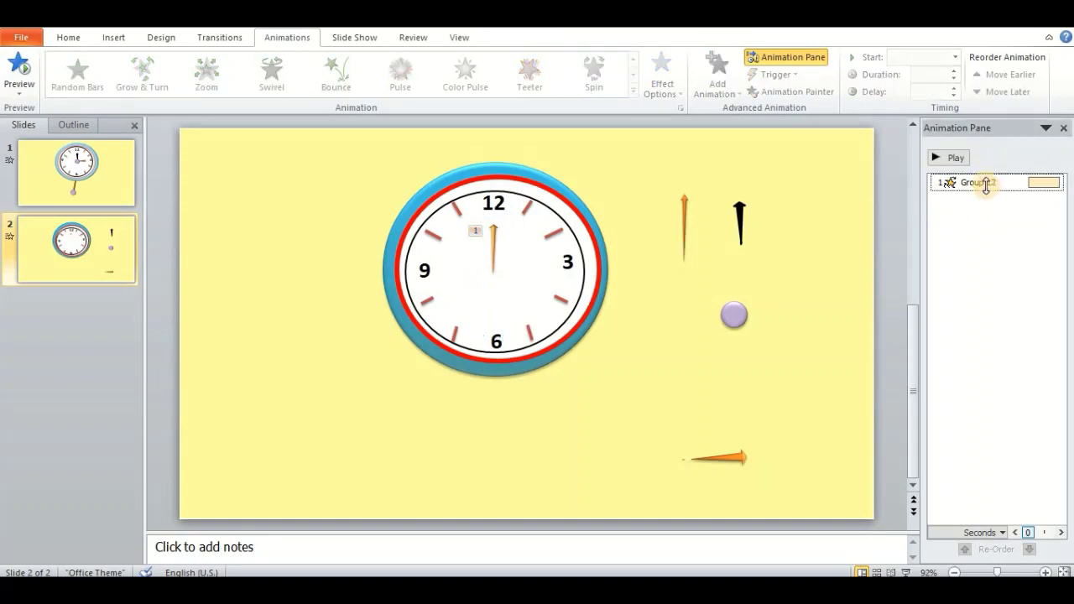
pyautogui.doubleClick(986, 184)
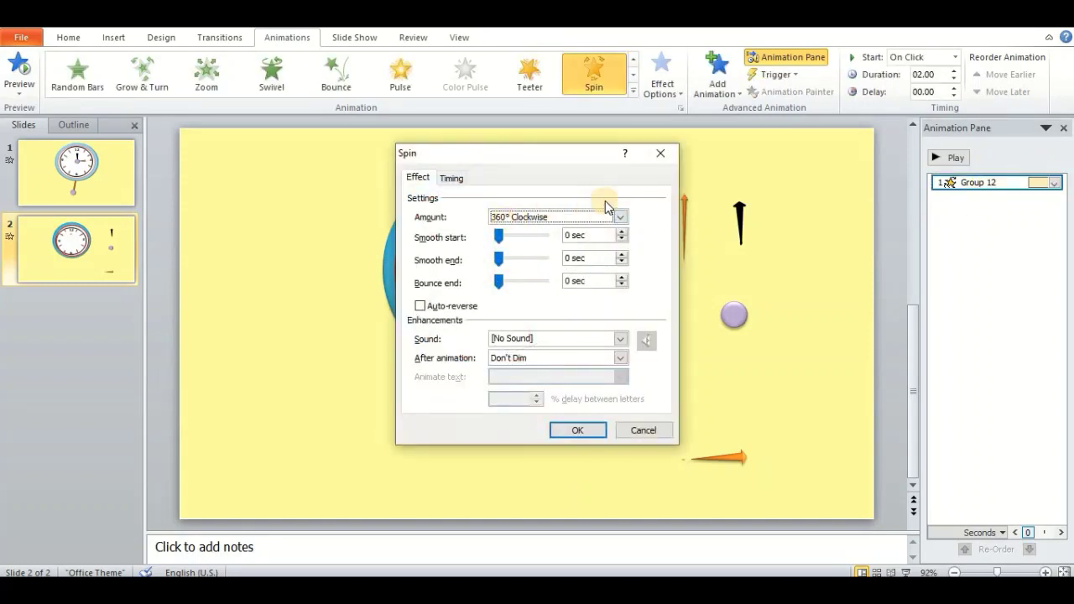
pyautogui.click(620, 217)
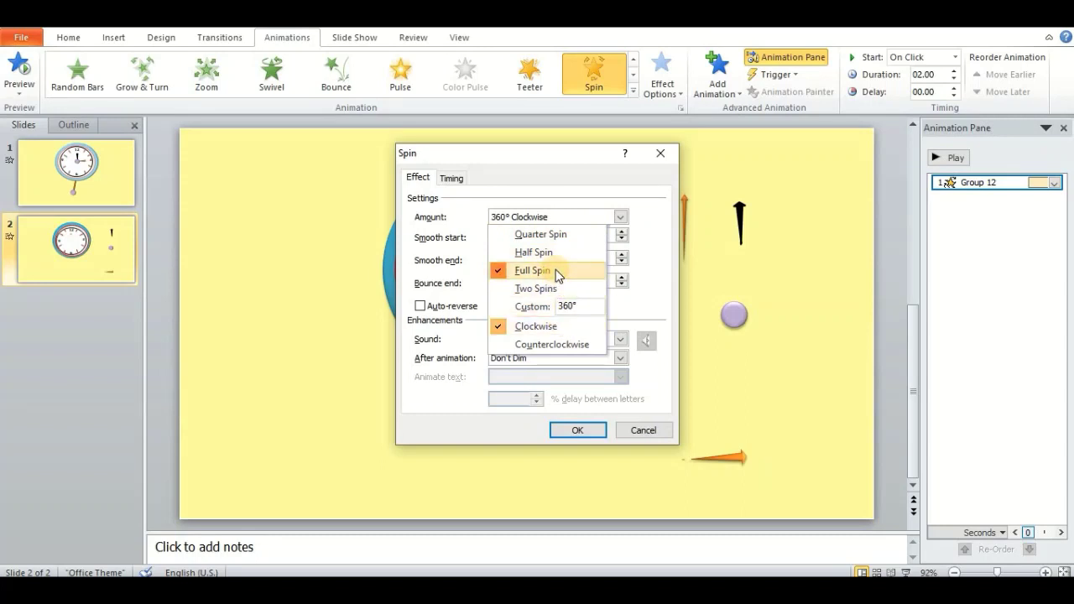
pyautogui.click(557, 239)
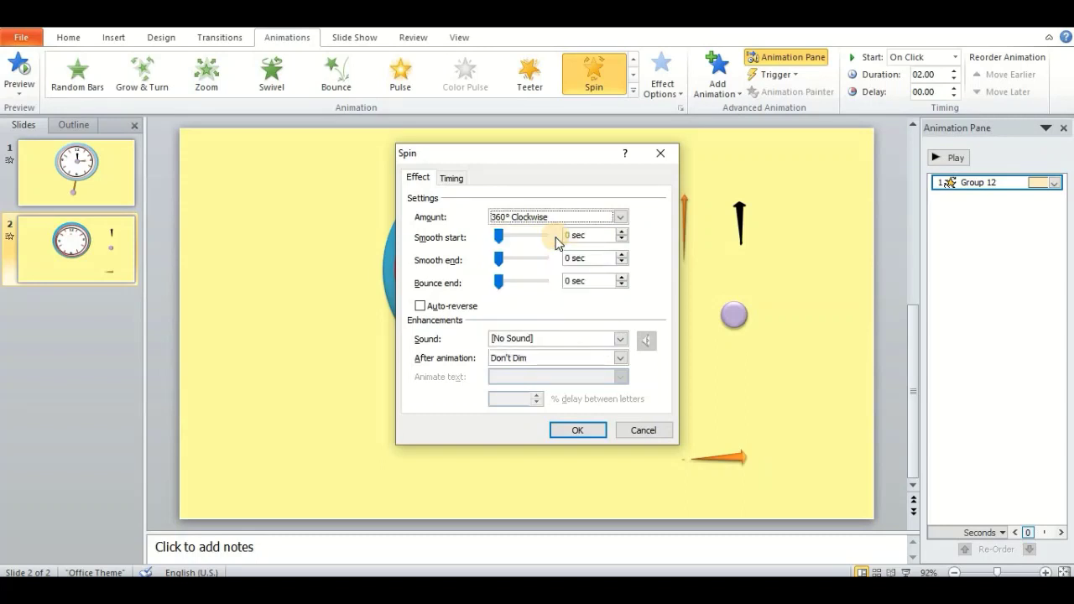
pyautogui.click(619, 216)
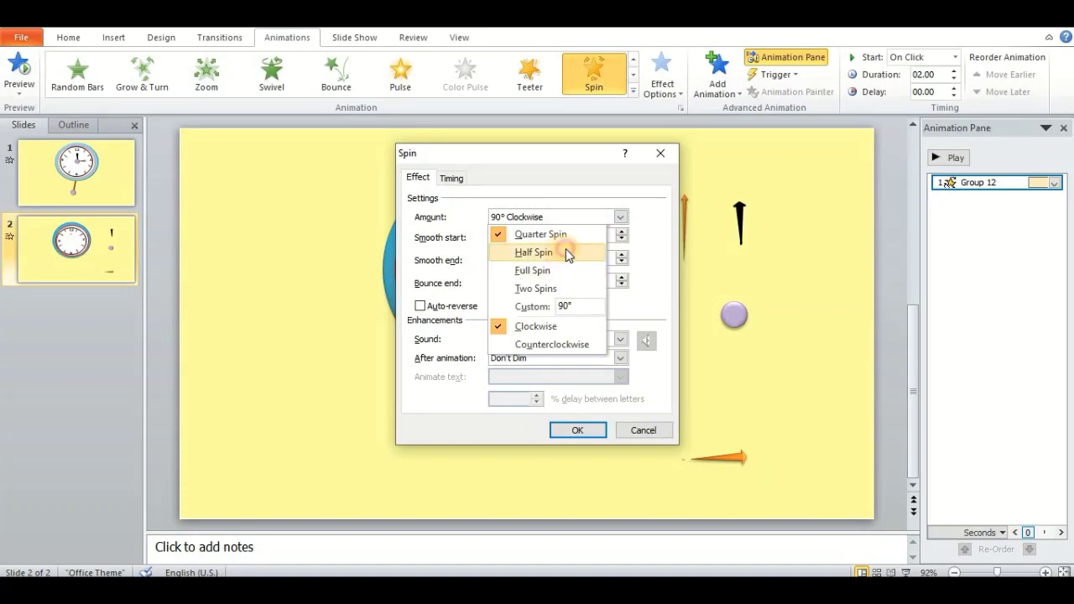
pyautogui.click(564, 252)
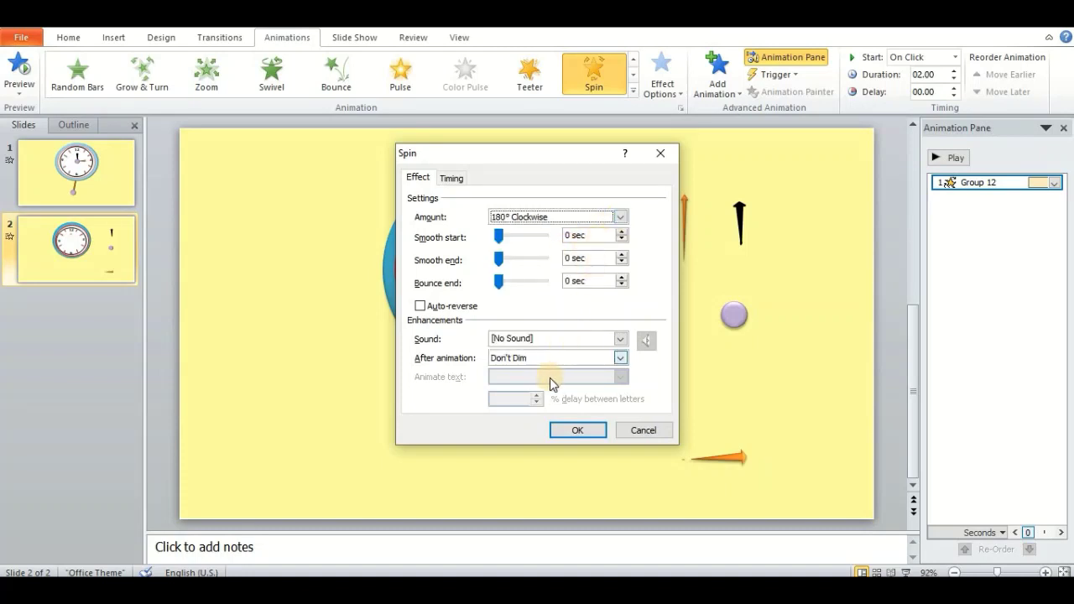
pyautogui.click(574, 428)
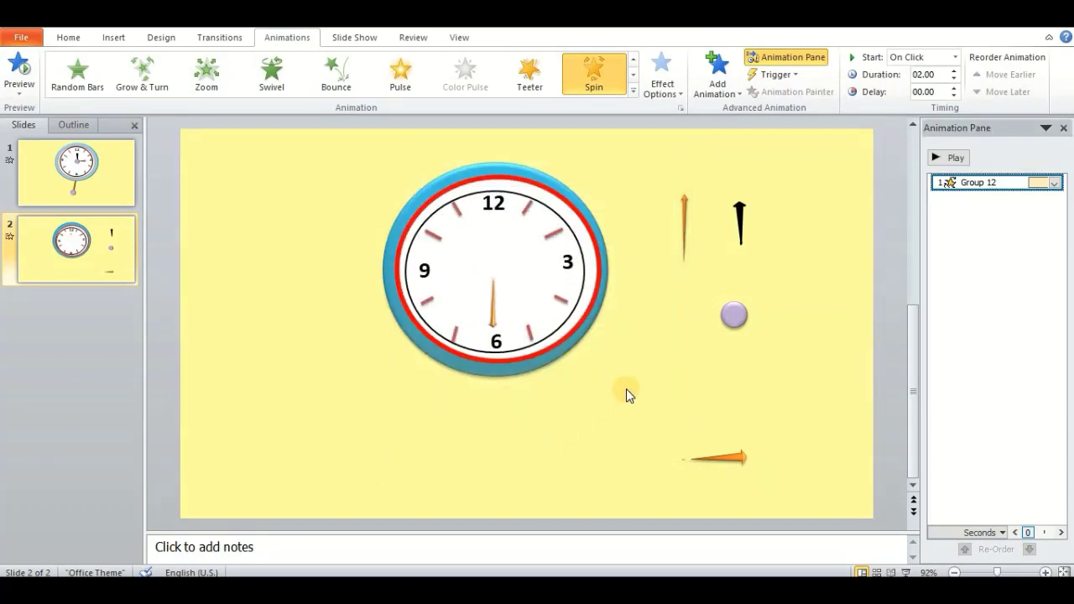
# Change Group 12's Spin amount to Full Spin, 360° Clockwise.
pyautogui.click(959, 183)
pyautogui.doubleClick(959, 183)
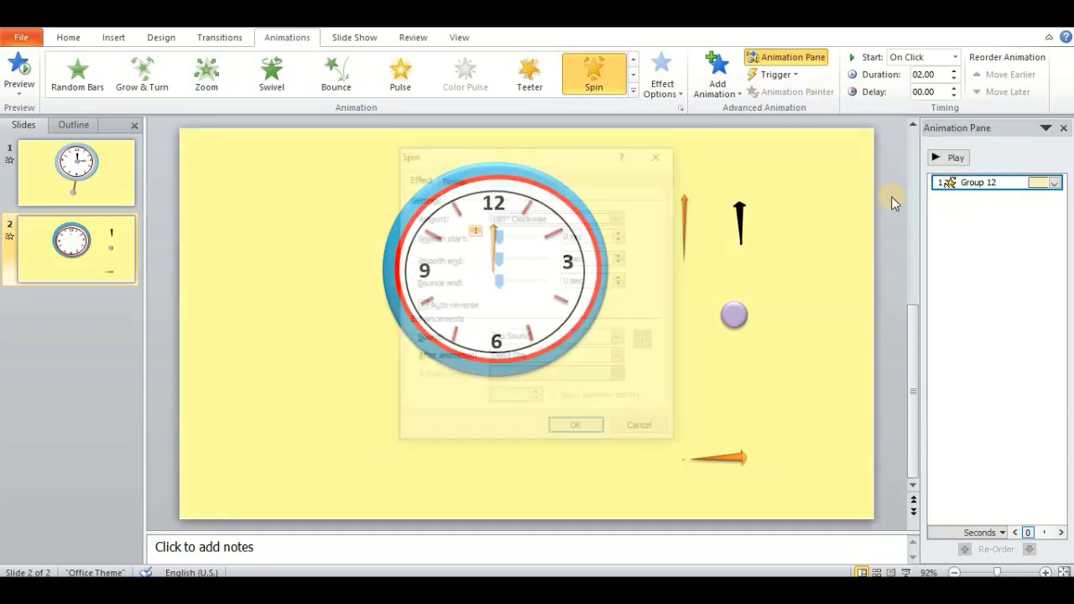
pyautogui.click(620, 217)
pyautogui.click(585, 237)
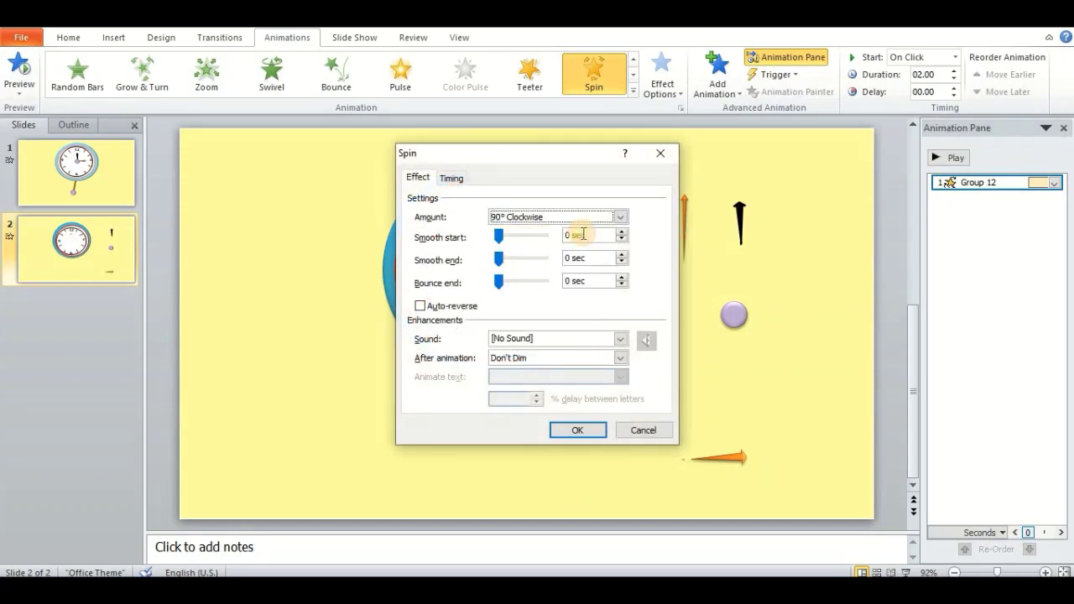
pyautogui.click(620, 217)
pyautogui.click(564, 327)
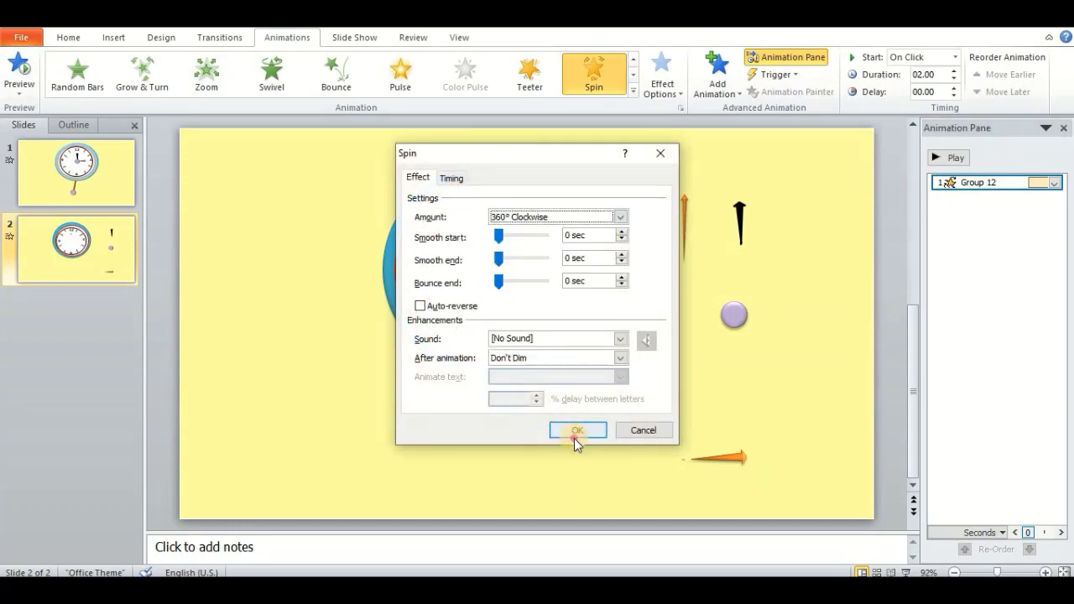
pyautogui.click(575, 430)
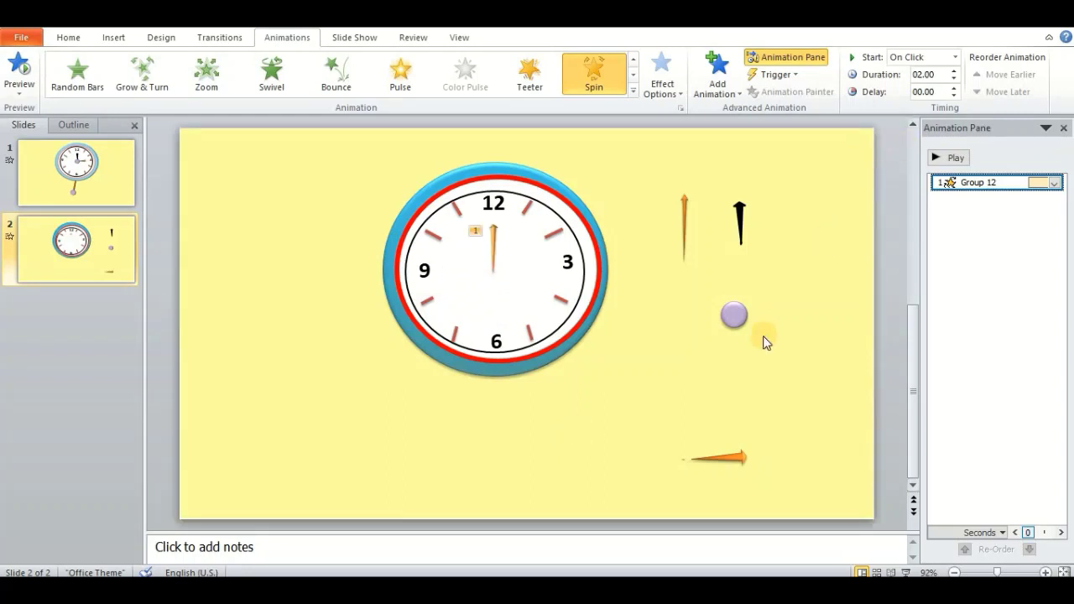
# Set Group 12's spin duration to 30 seconds and preview the hand sweeping past 12.
pyautogui.click(945, 72)
pyautogui.write('30')
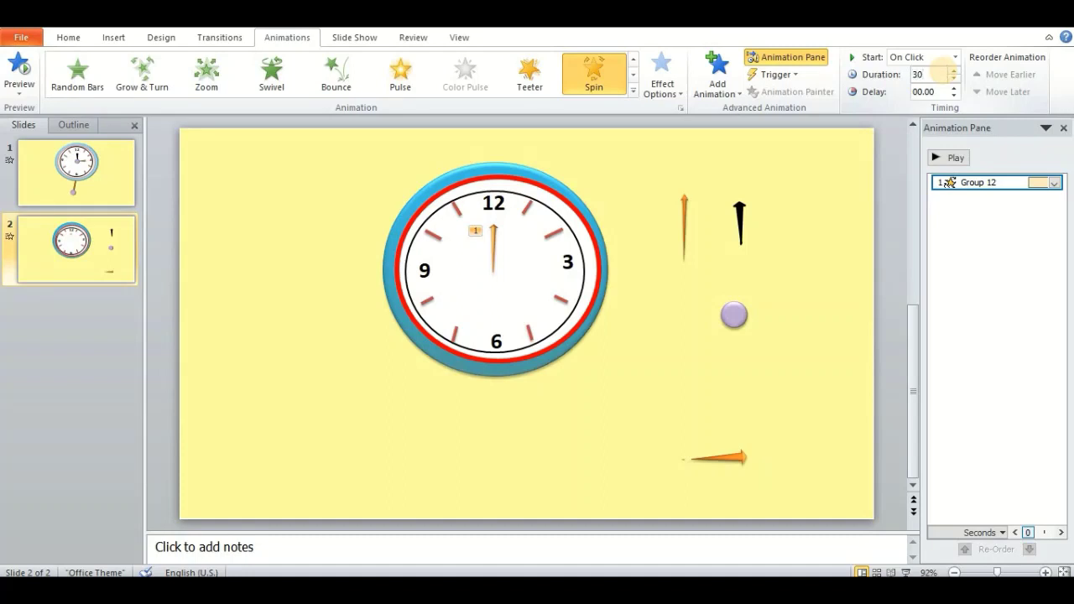
pyautogui.press('Return')
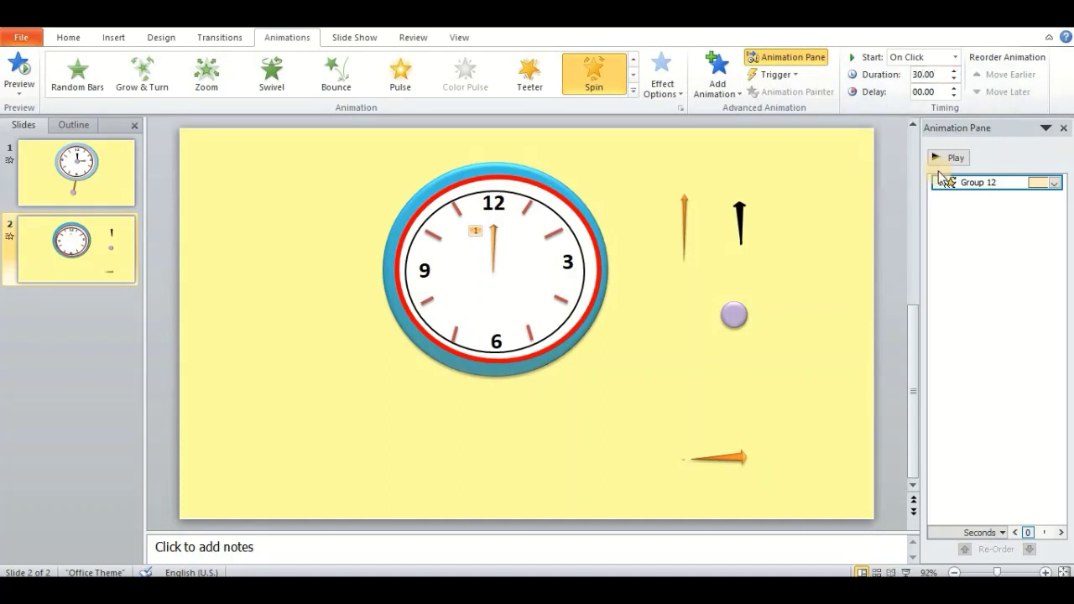
pyautogui.click(954, 160)
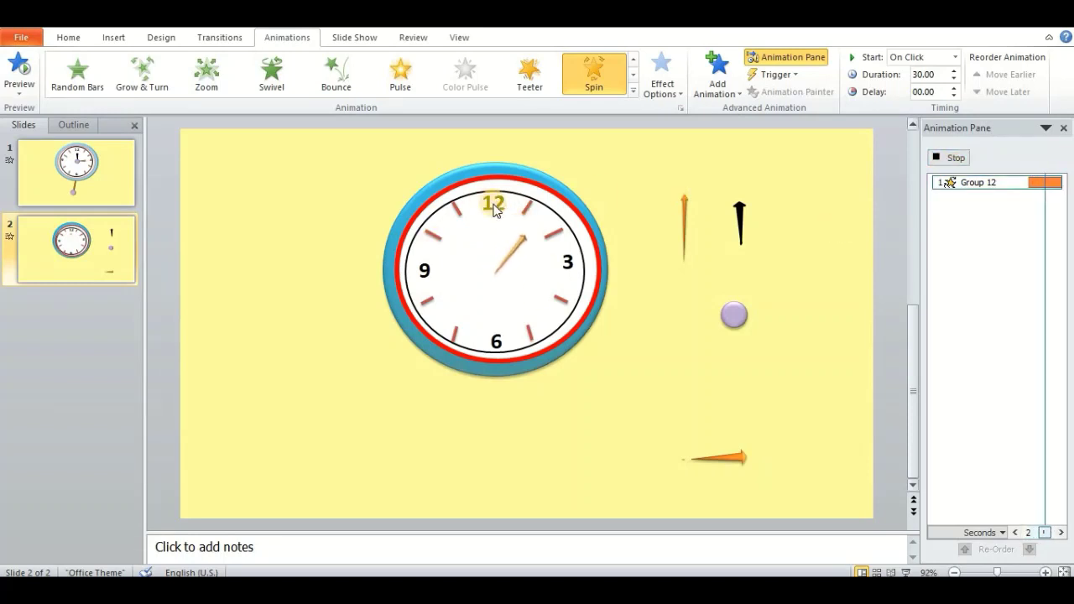
pyautogui.click(659, 385)
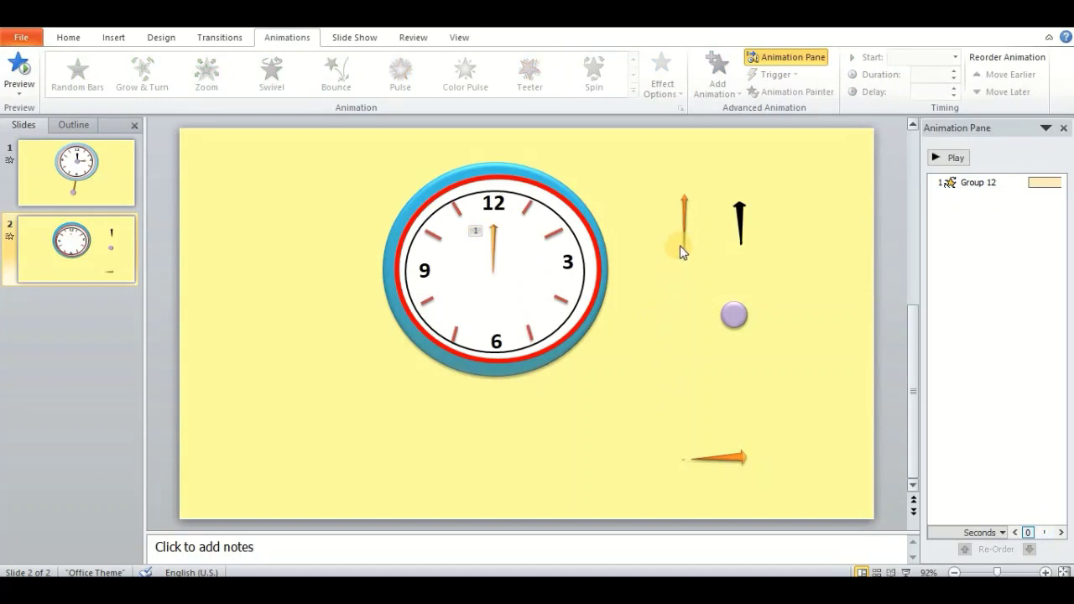
# Drag the horizontal orange hand onto the clock face so it points from the centre to 3.
pyautogui.moveTo(727, 456); pyautogui.dragTo(553, 259)
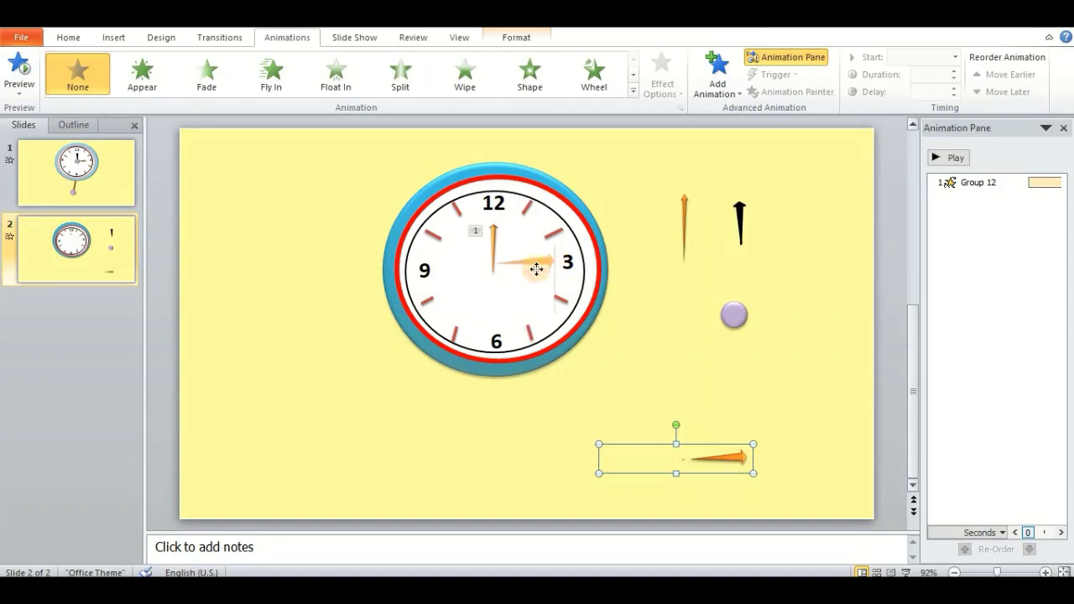
pyautogui.moveTo(553, 259); pyautogui.dragTo(535, 271)
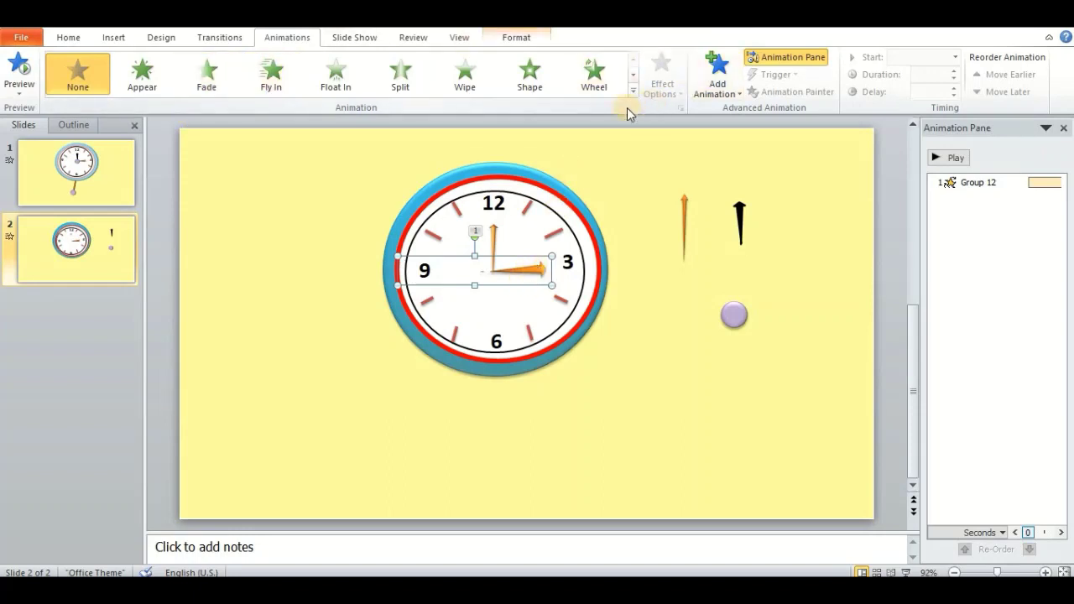
# Give the hand pointing to 3 (Group 62) a Spin animation, second after Group 12.
pyautogui.click(600, 74)
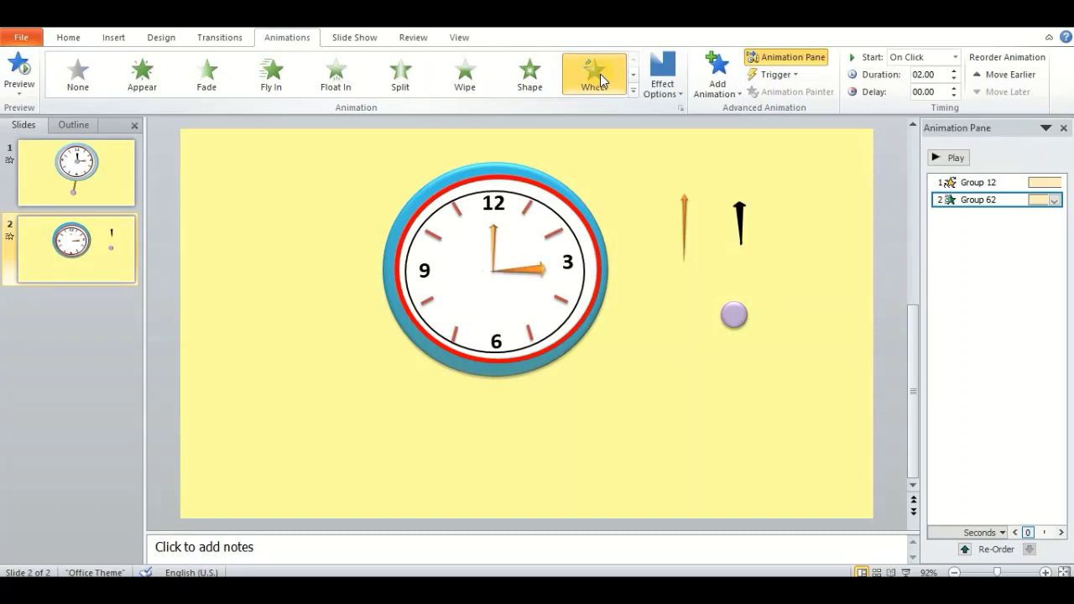
pyautogui.click(632, 98)
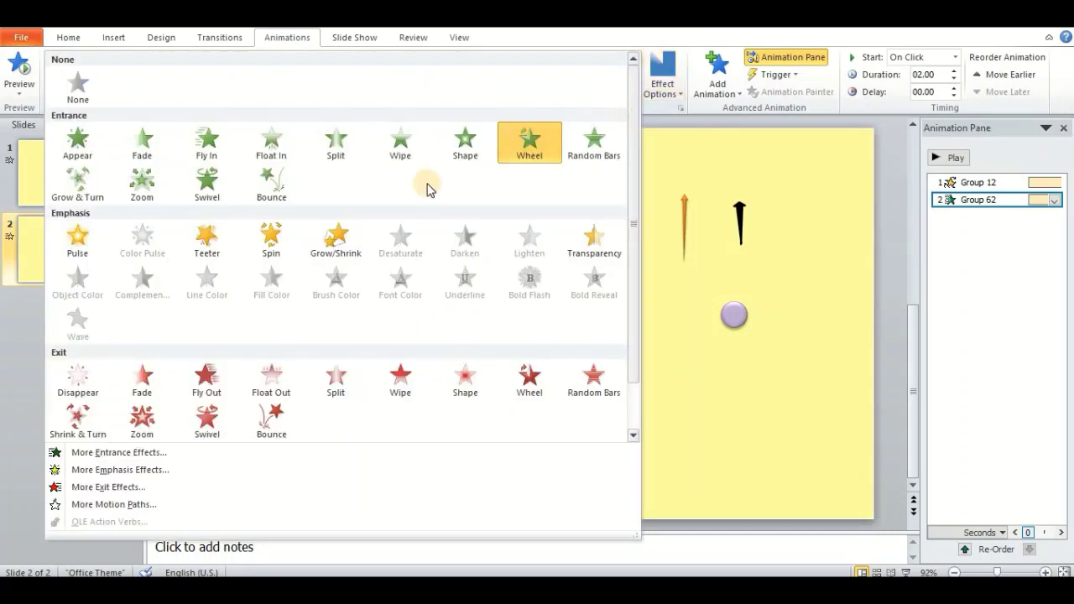
pyautogui.click(253, 241)
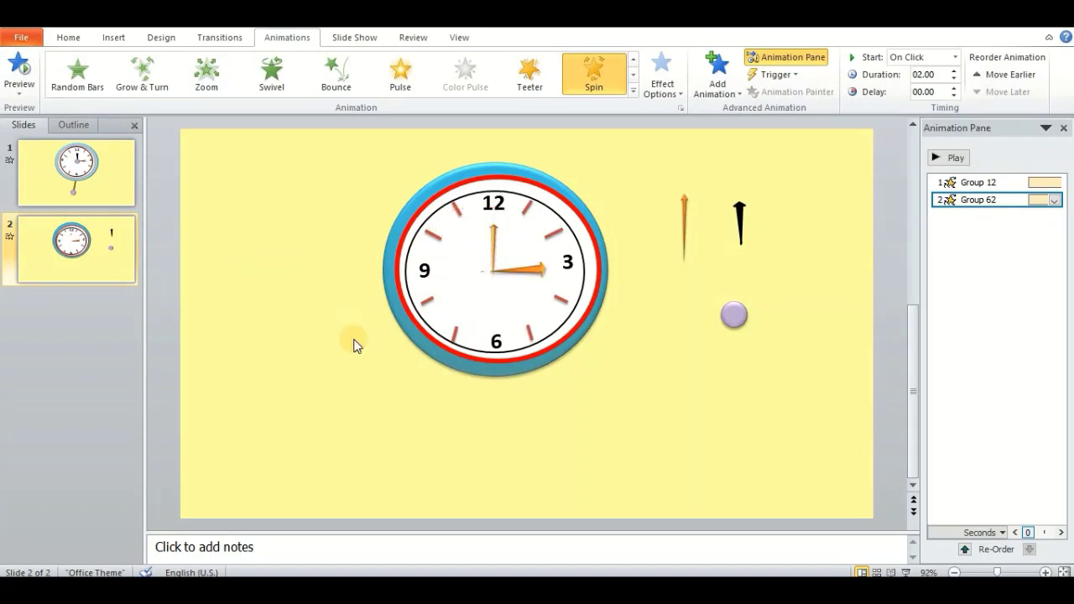
# Reposition Group 62 so its centre sits on the clock centre, still pointing at 3.
pyautogui.click(475, 283)
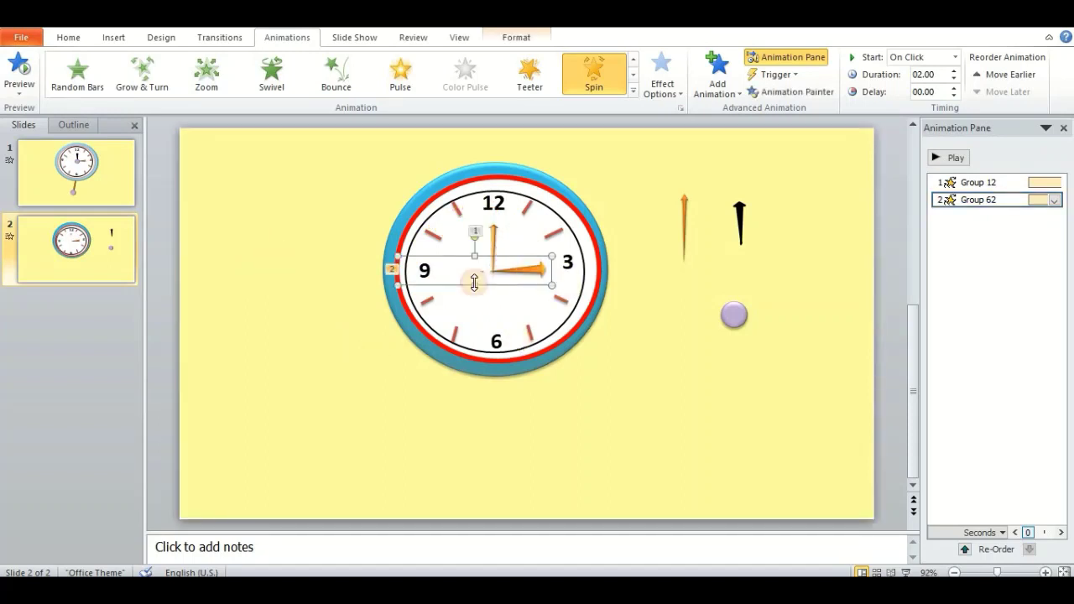
pyautogui.click(413, 269)
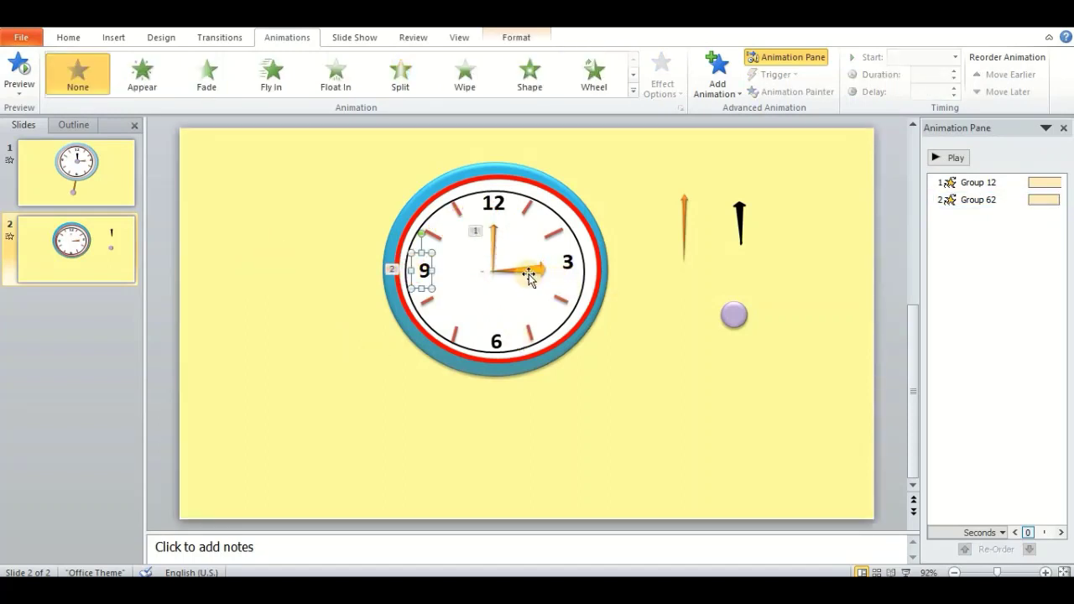
pyautogui.moveTo(527, 273); pyautogui.dragTo(579, 419)
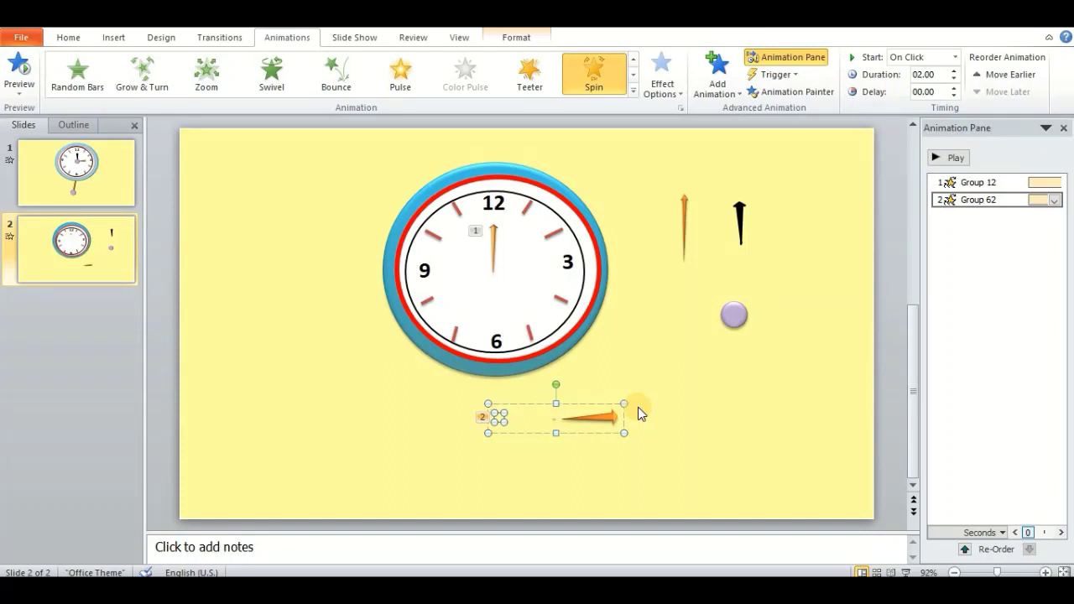
pyautogui.moveTo(567, 436); pyautogui.dragTo(497, 285)
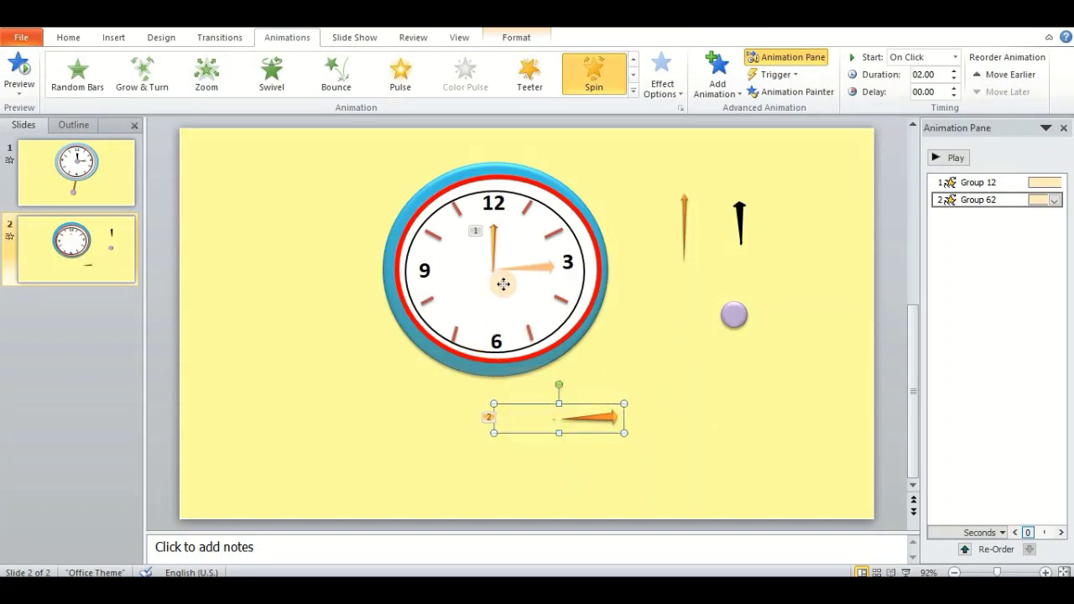
pyautogui.moveTo(498, 285); pyautogui.dragTo(502, 291)
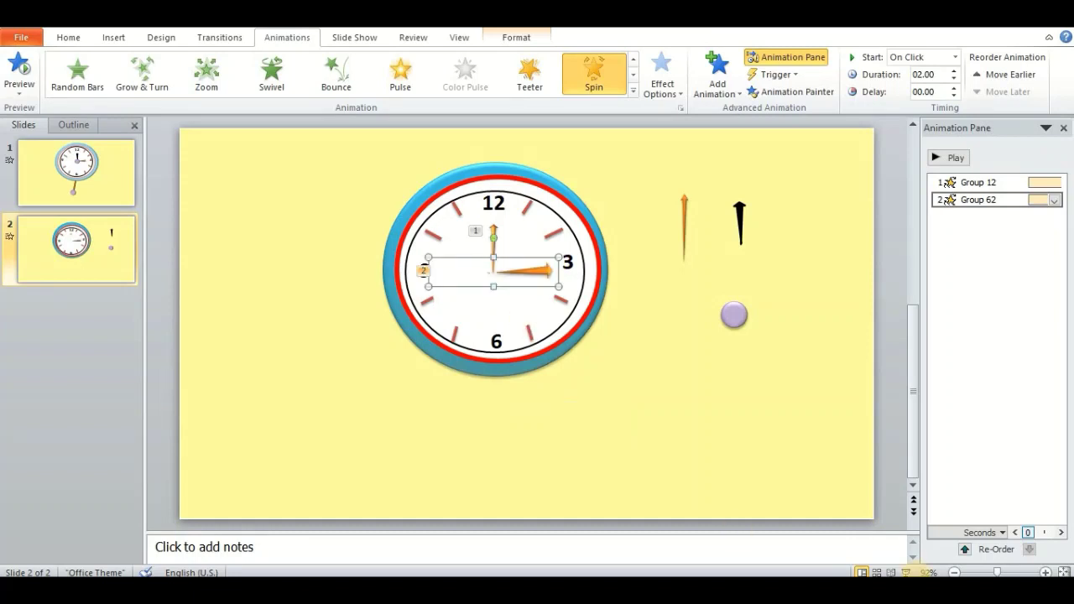
pyautogui.click(906, 573)
pyautogui.click(806, 441)
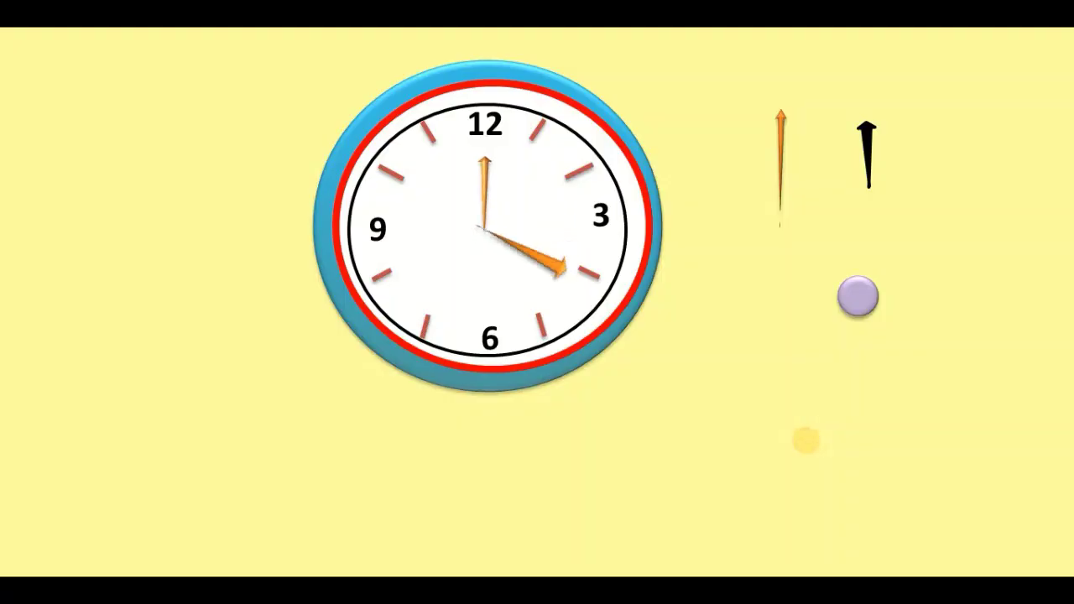
pyautogui.click(806, 441)
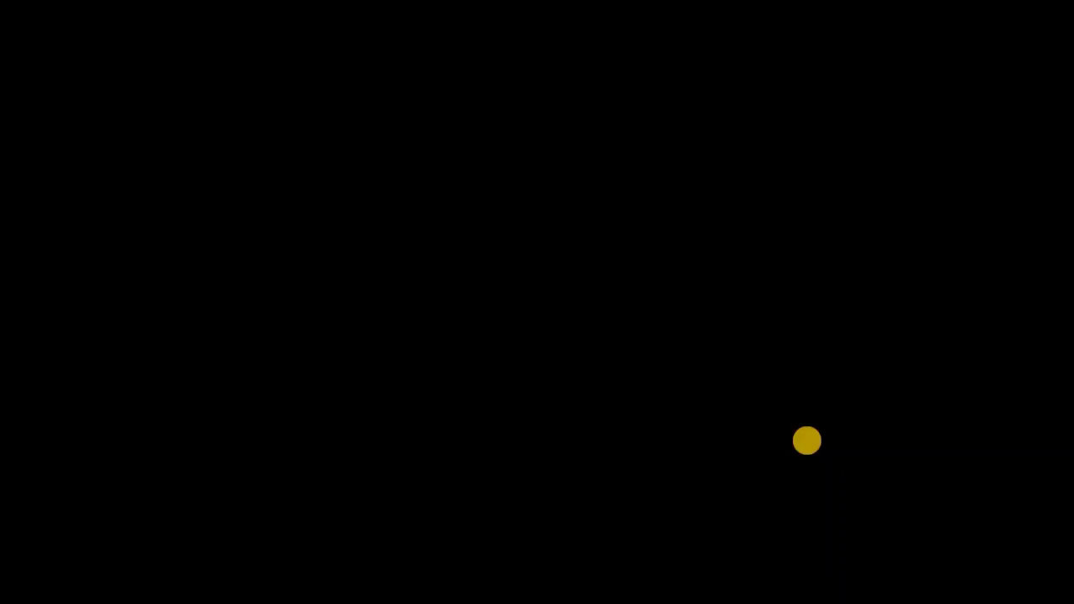
pyautogui.click(806, 440)
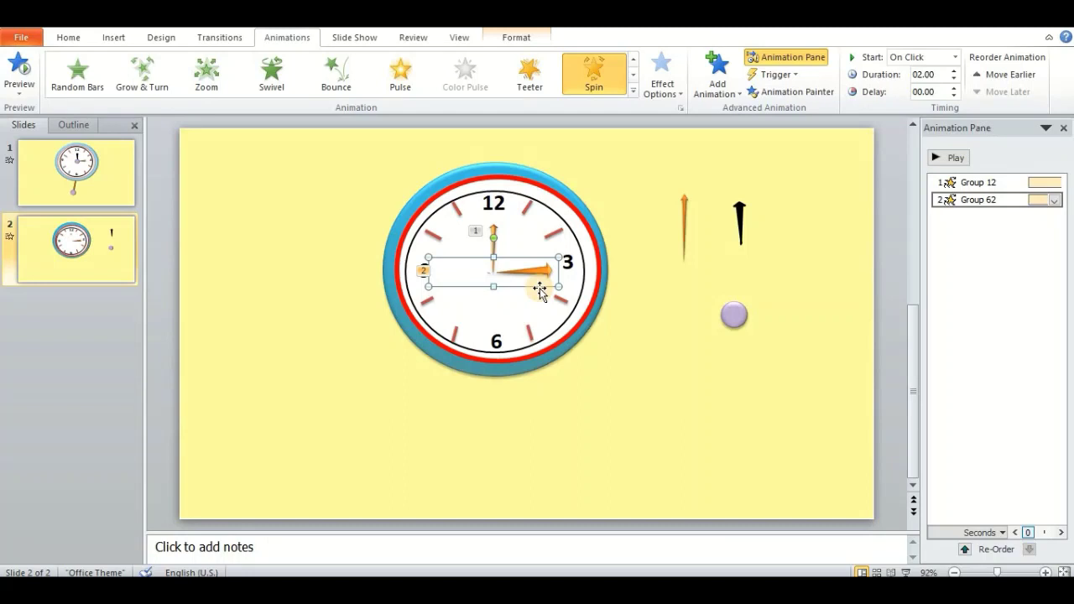
# Change Group 62's Spin amount to a custom 6° clockwise angle.
pyautogui.click(954, 202)
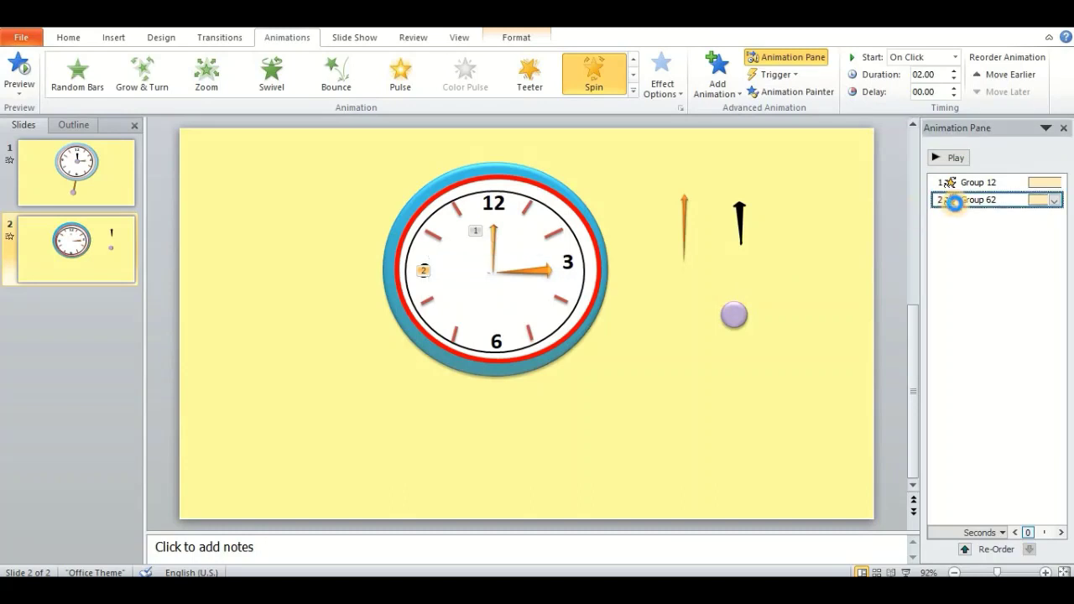
pyautogui.doubleClick(954, 203)
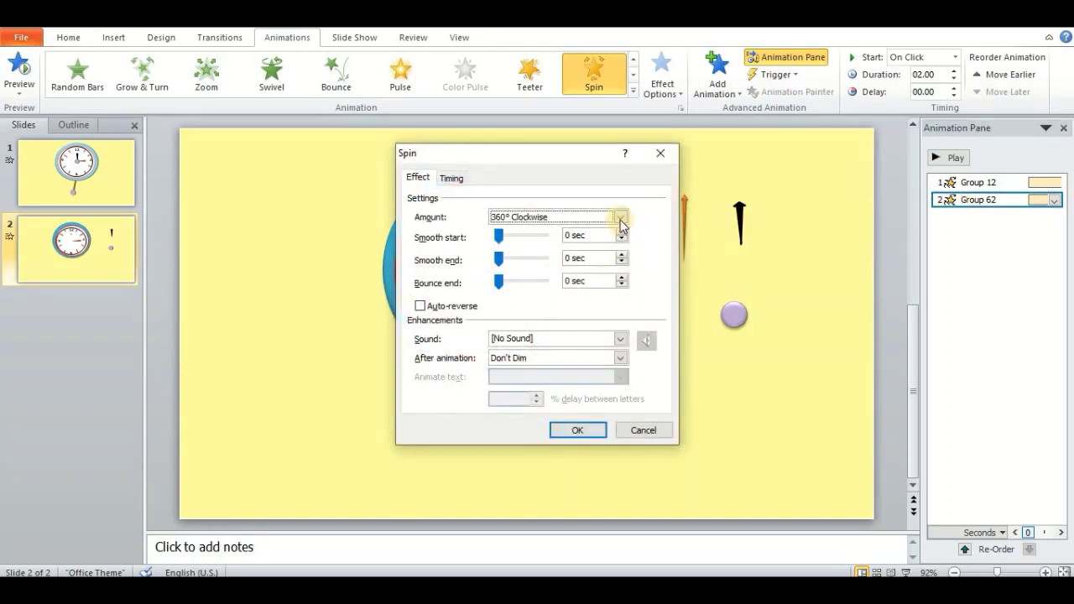
pyautogui.click(620, 217)
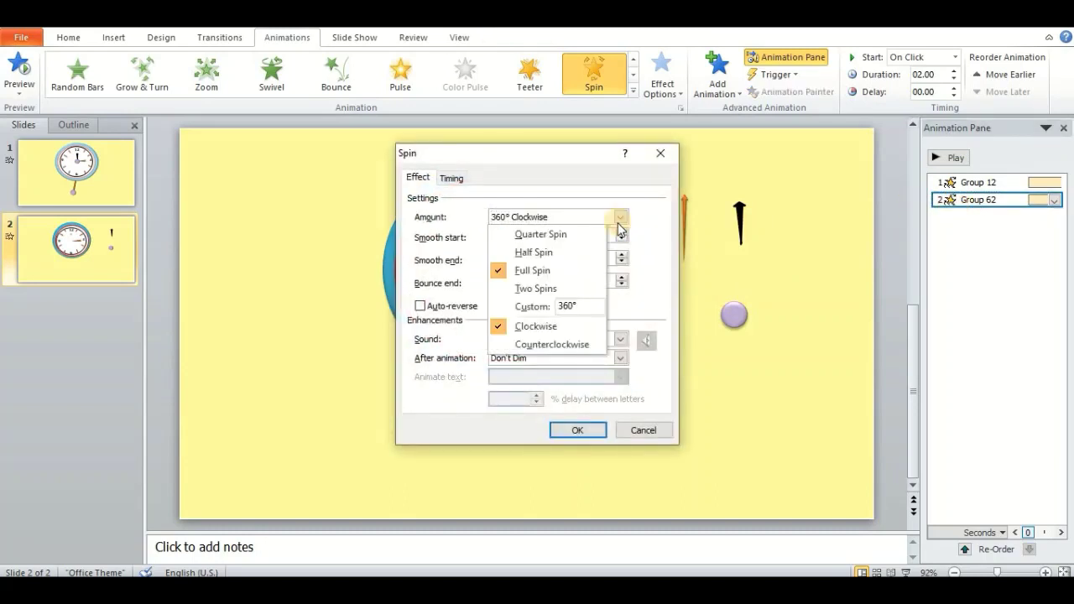
pyautogui.click(571, 307)
pyautogui.write('6')
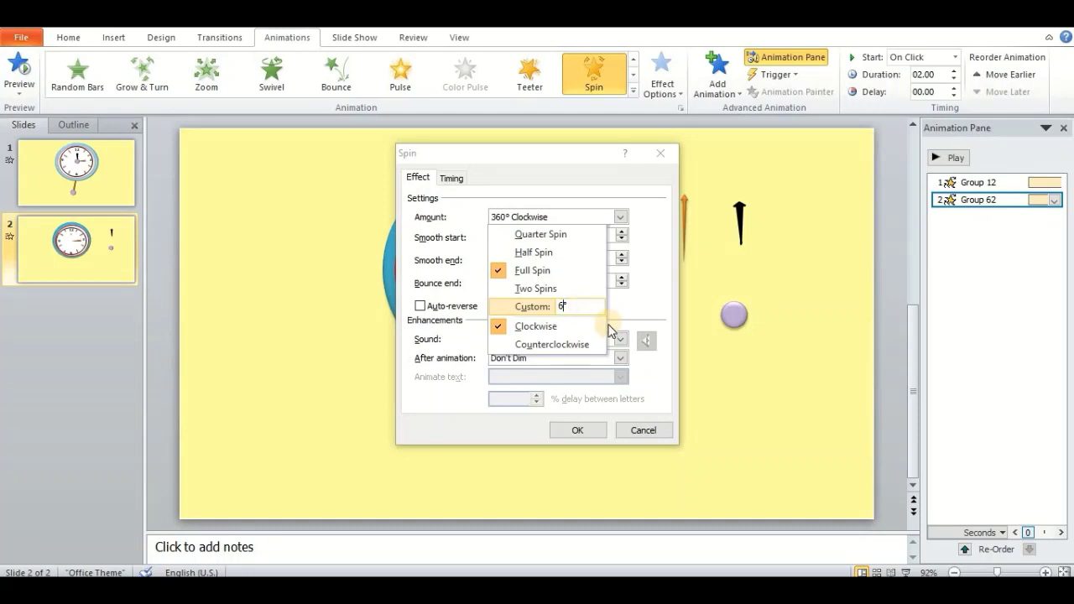
pyautogui.click(596, 437)
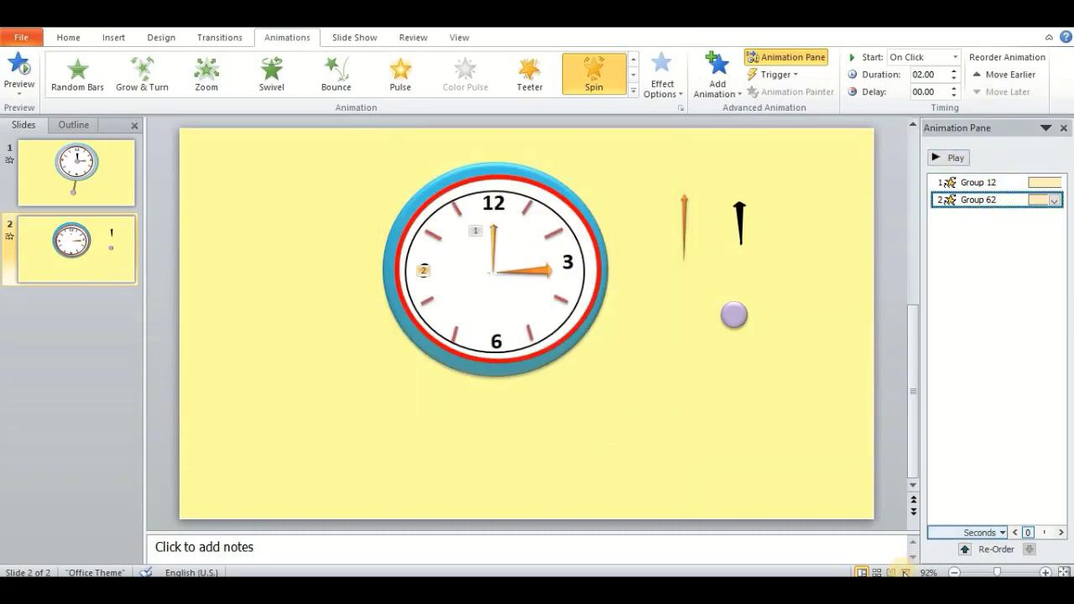
# Run the slide show to test the two hands' spins, then return to editing.
pyautogui.click(907, 571)
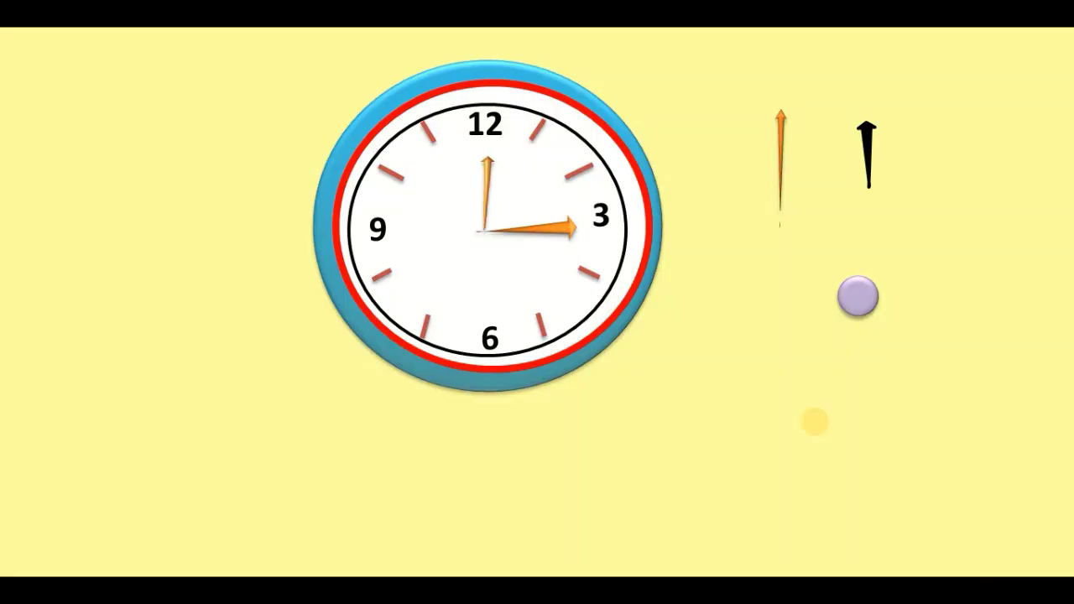
pyautogui.click(815, 421)
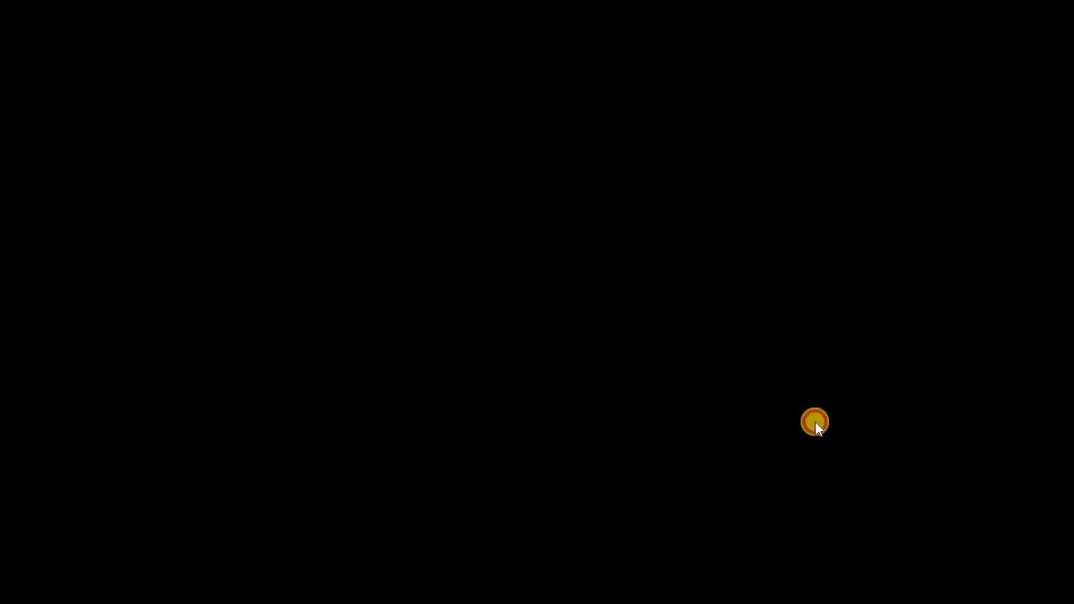
pyautogui.click(814, 422)
# Give Group 62's spin a 30-second delay to match Group 12's 30-second duration.
pyautogui.click(495, 239)
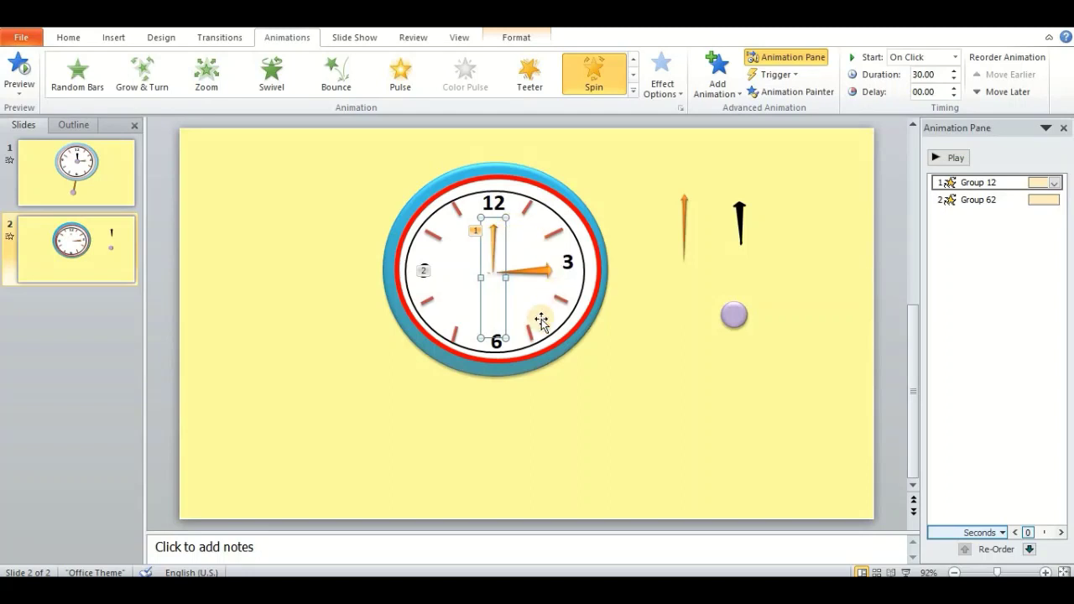
pyautogui.click(536, 272)
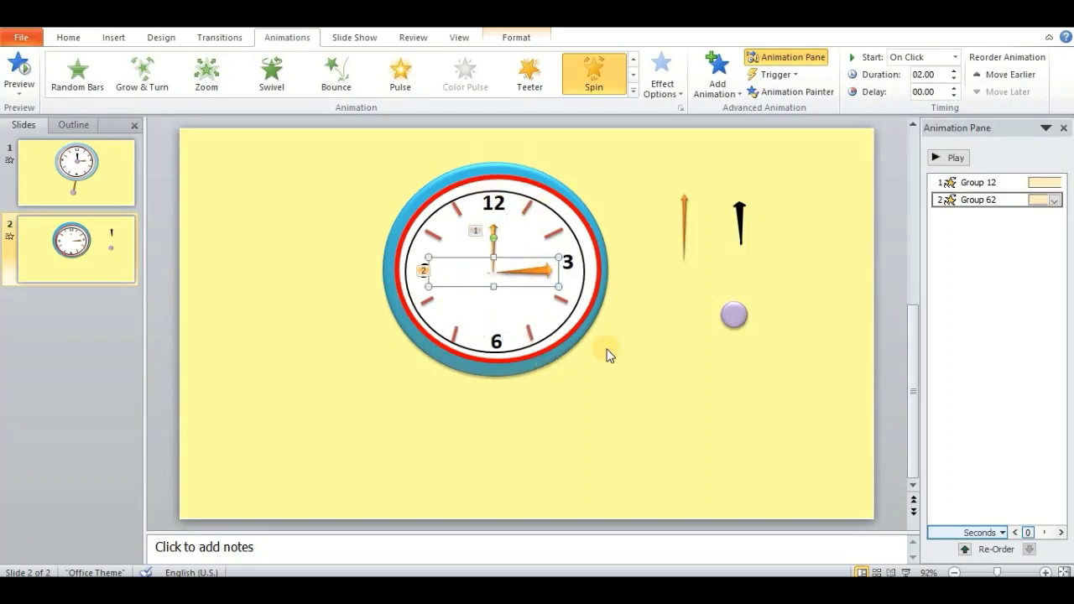
pyautogui.click(964, 183)
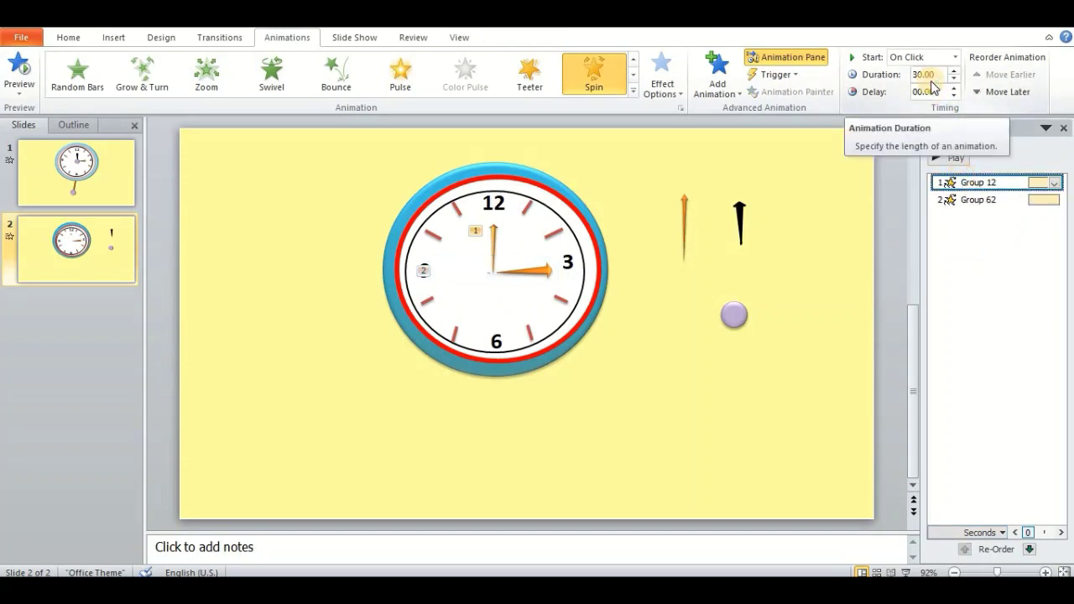
pyautogui.click(981, 200)
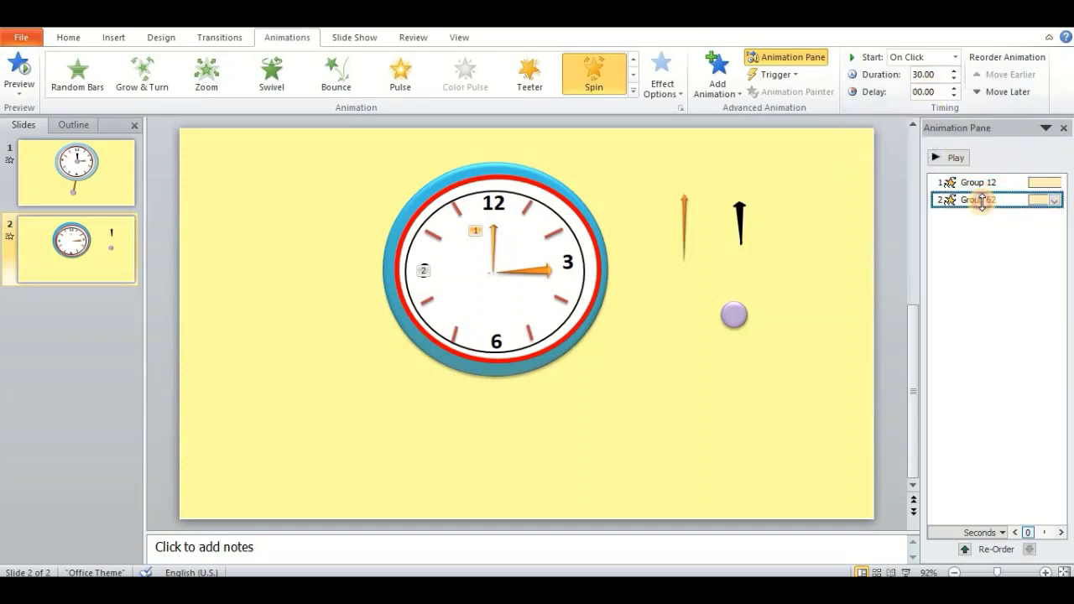
pyautogui.click(941, 94)
pyautogui.write('30')
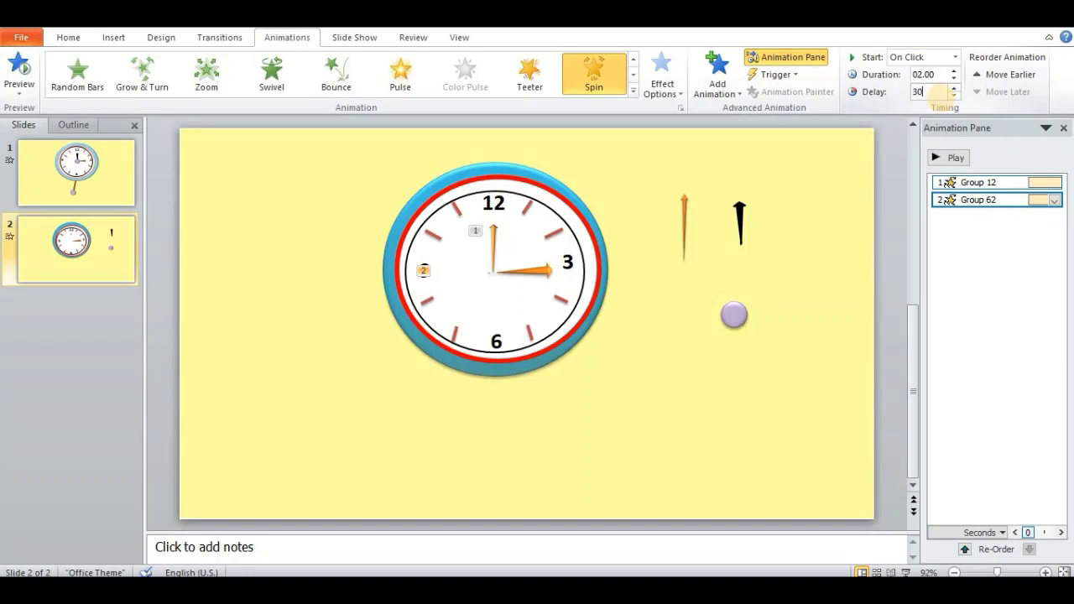
pyautogui.press('Return')
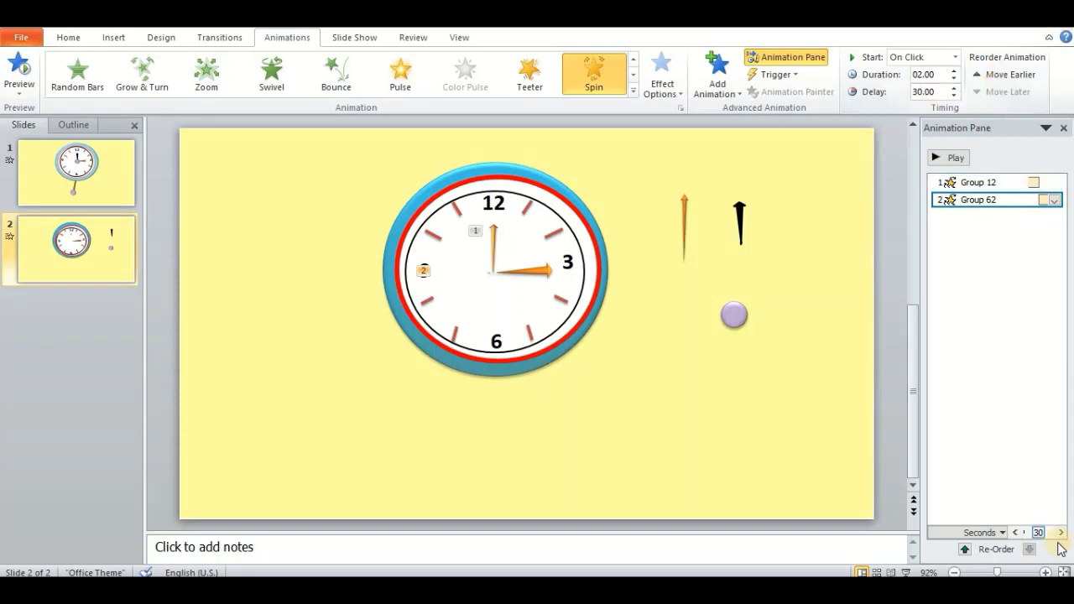
# Play the Animation Pane preview so both clock hands spin in sequence.
pyautogui.click(952, 158)
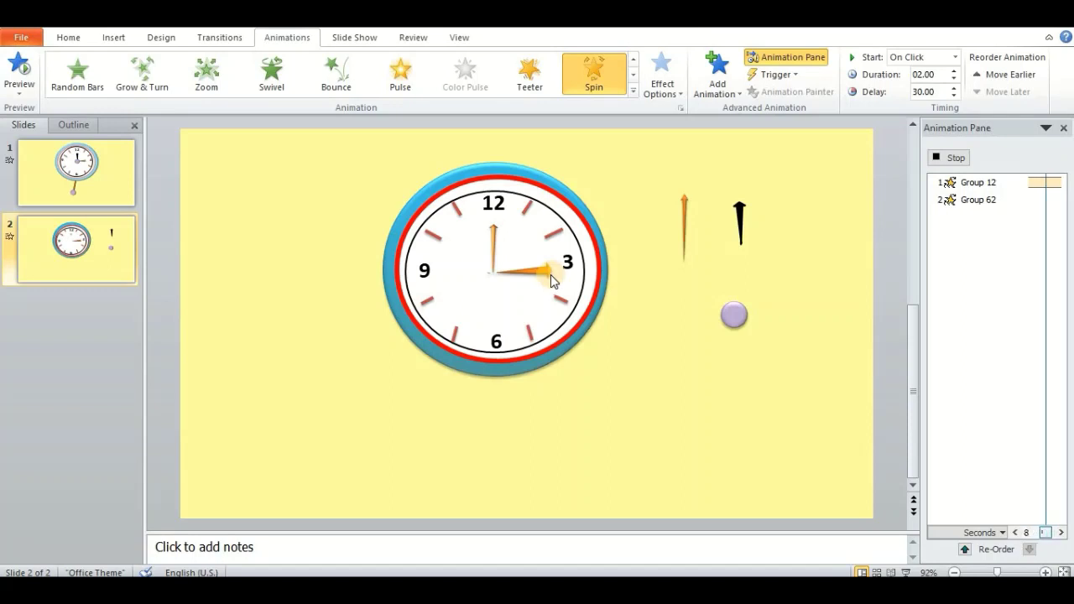
pyautogui.click(549, 275)
pyautogui.click(549, 274)
pyautogui.click(643, 276)
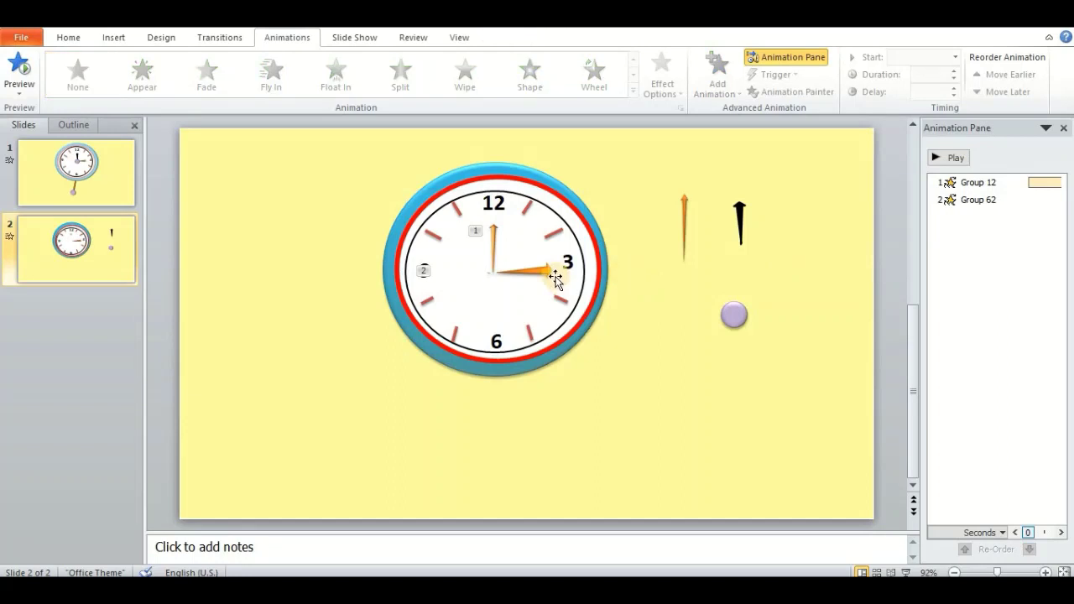
pyautogui.click(525, 269)
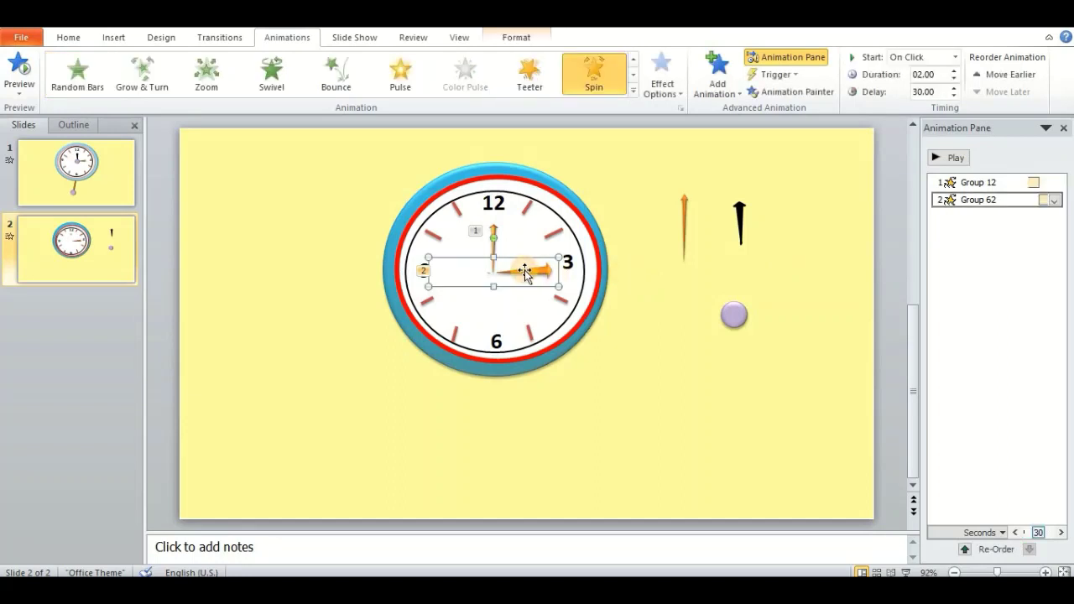
pyautogui.click(552, 201)
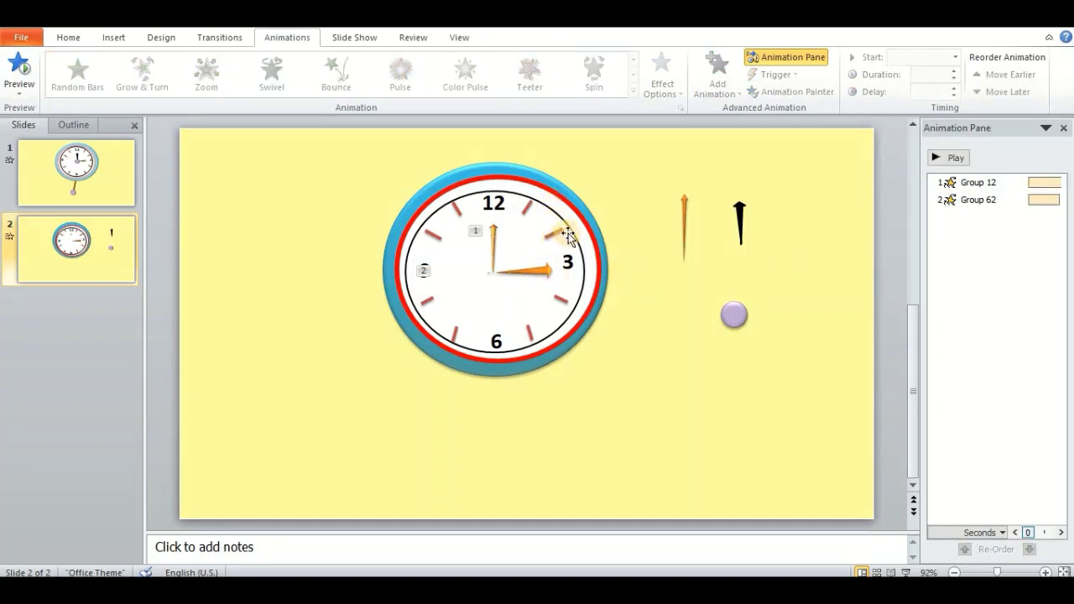
pyautogui.click(541, 271)
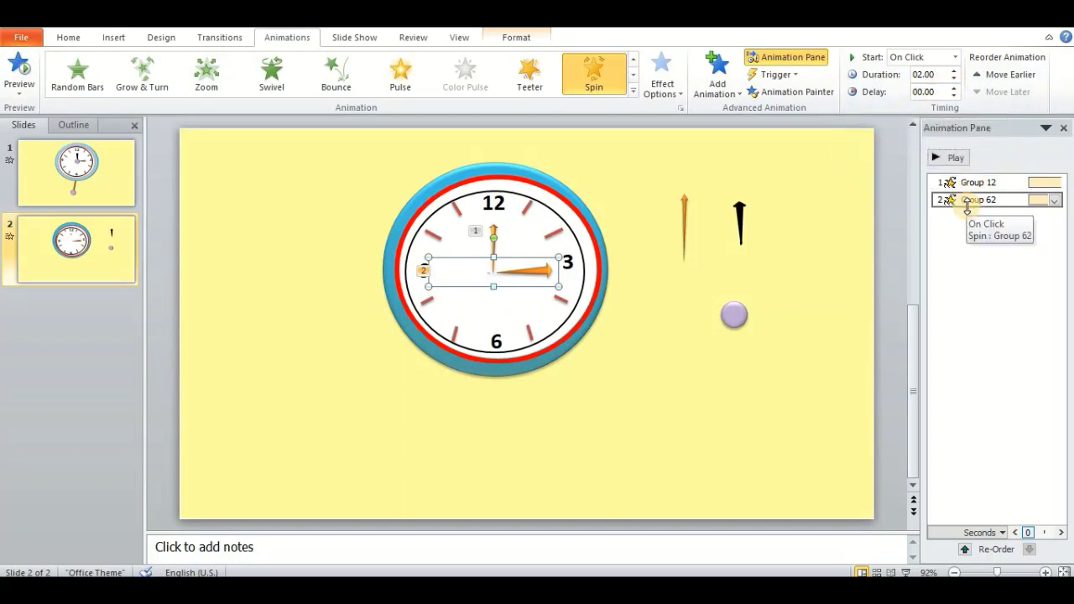
pyautogui.click(965, 182)
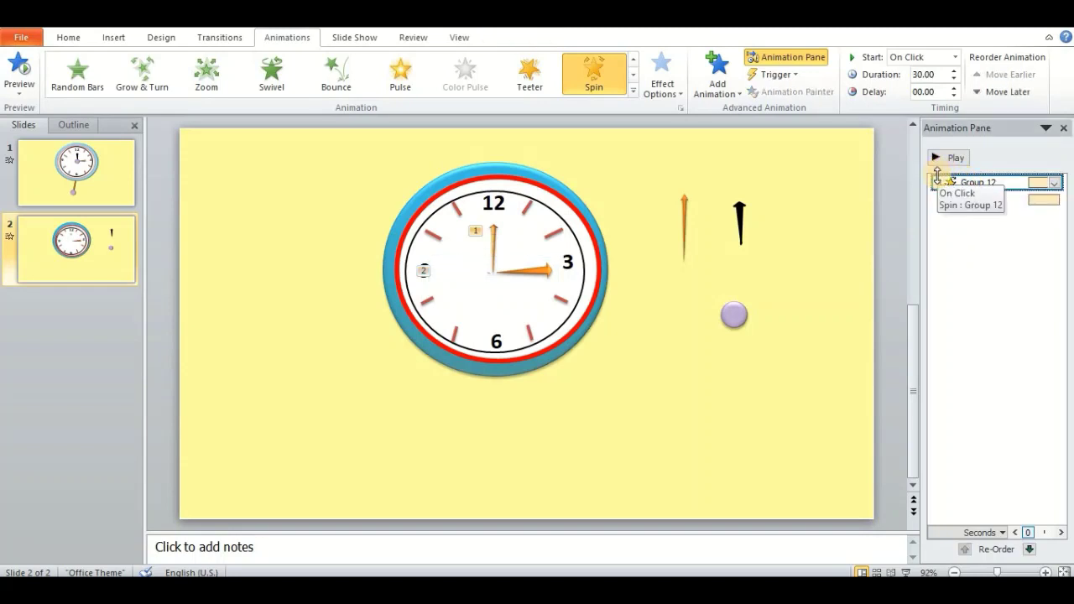
pyautogui.click(956, 201)
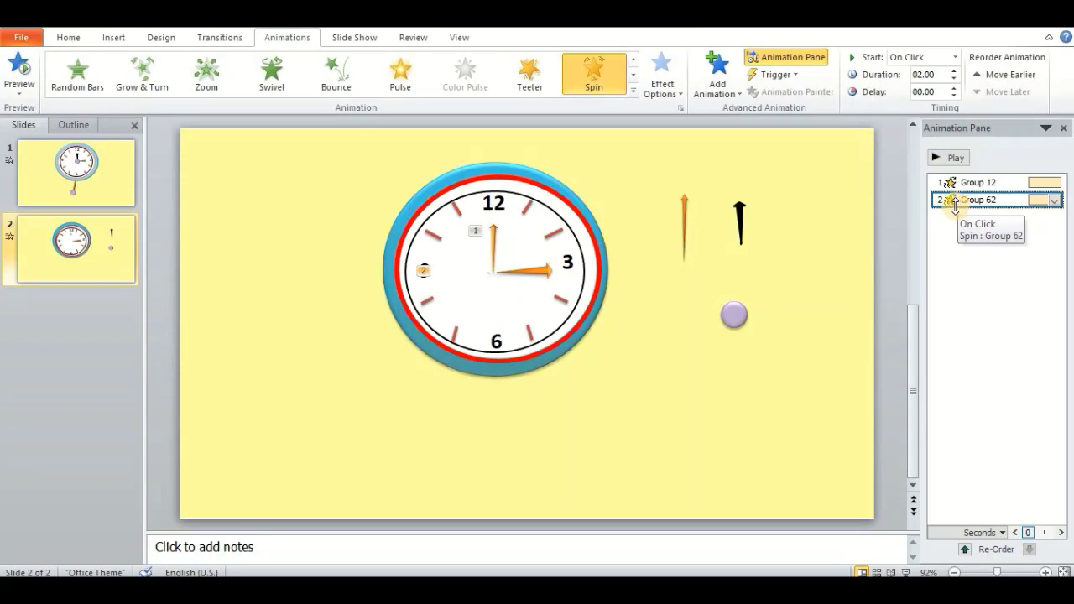
# Set Group 62's spin to Start With Previous, 30.00-second delay, 00.05-second duration.
pyautogui.rightClick(961, 202)
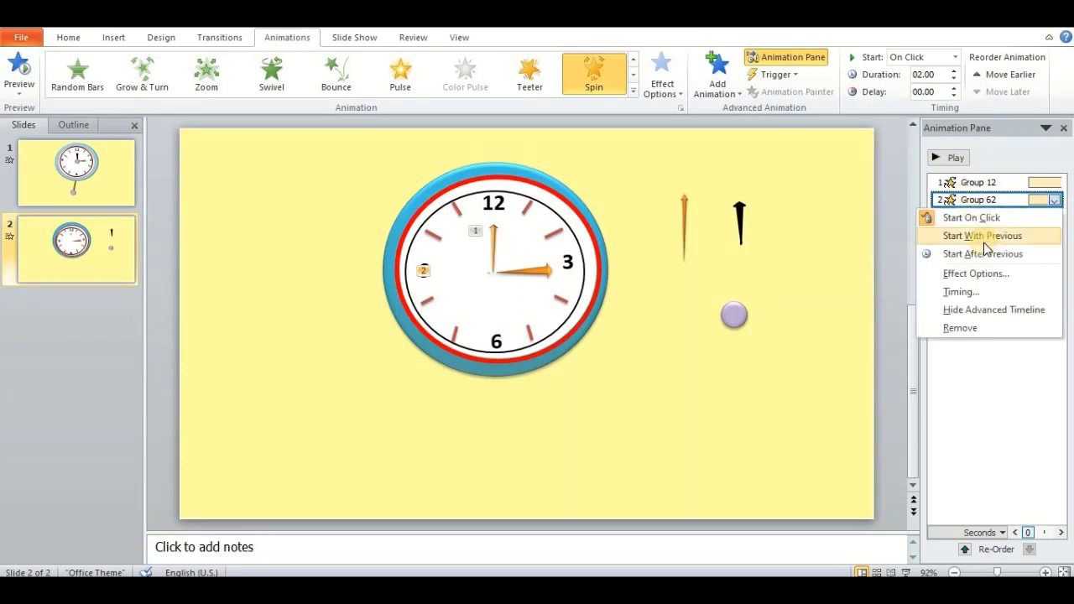
pyautogui.click(985, 237)
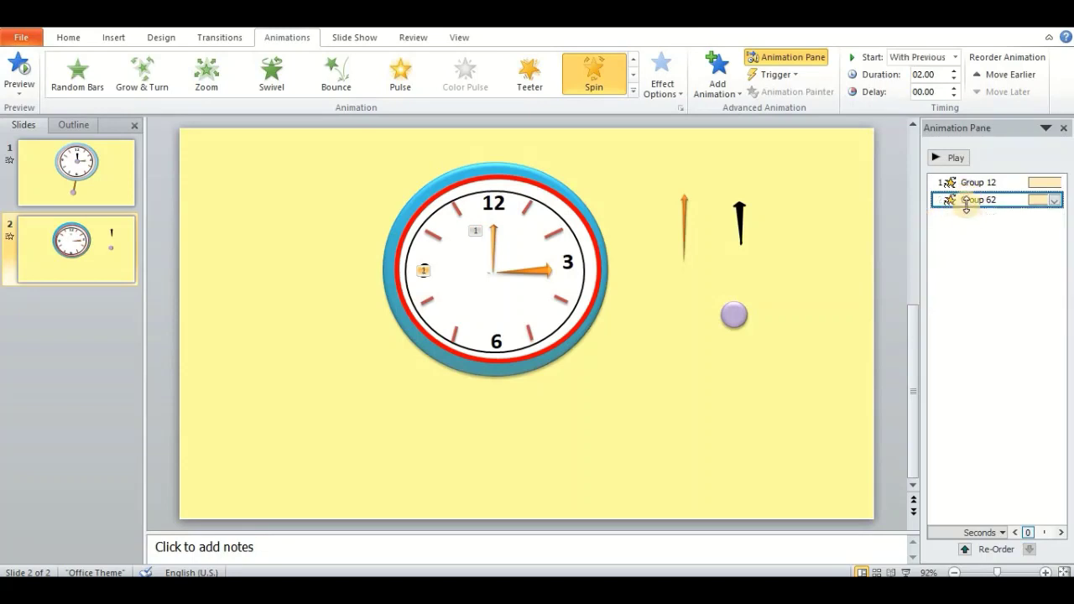
pyautogui.doubleClick(935, 93)
pyautogui.write('30')
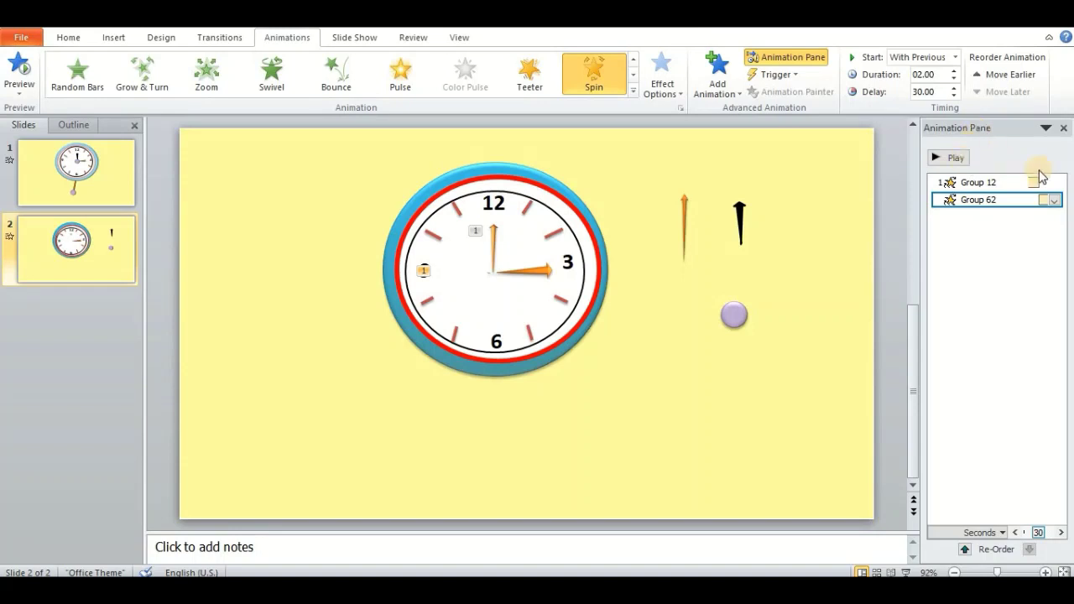
pyautogui.moveTo(1039, 174); pyautogui.dragTo(1030, 202)
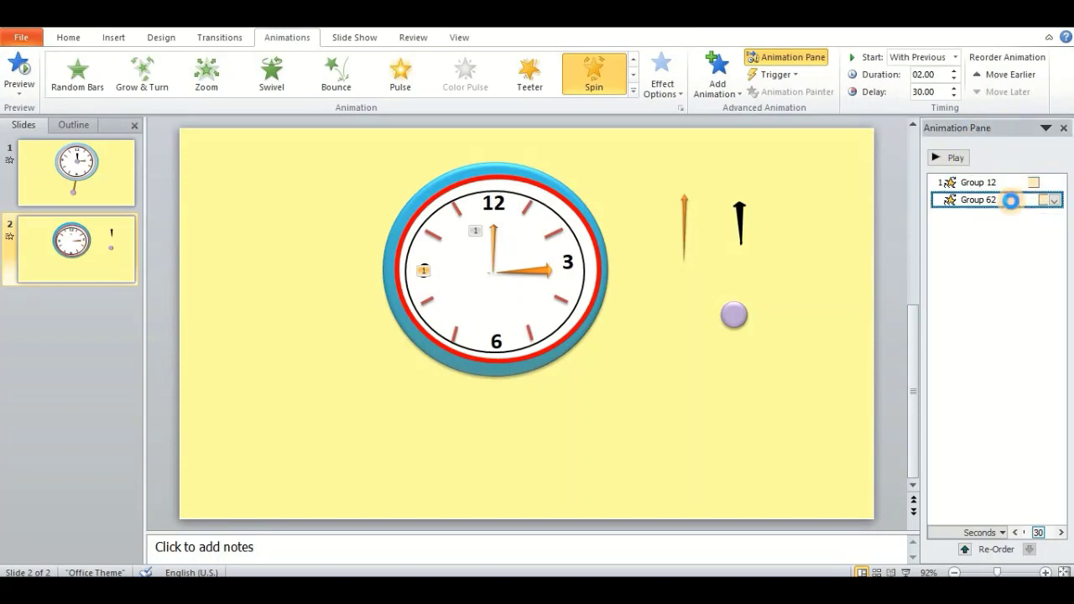
pyautogui.doubleClick(1011, 201)
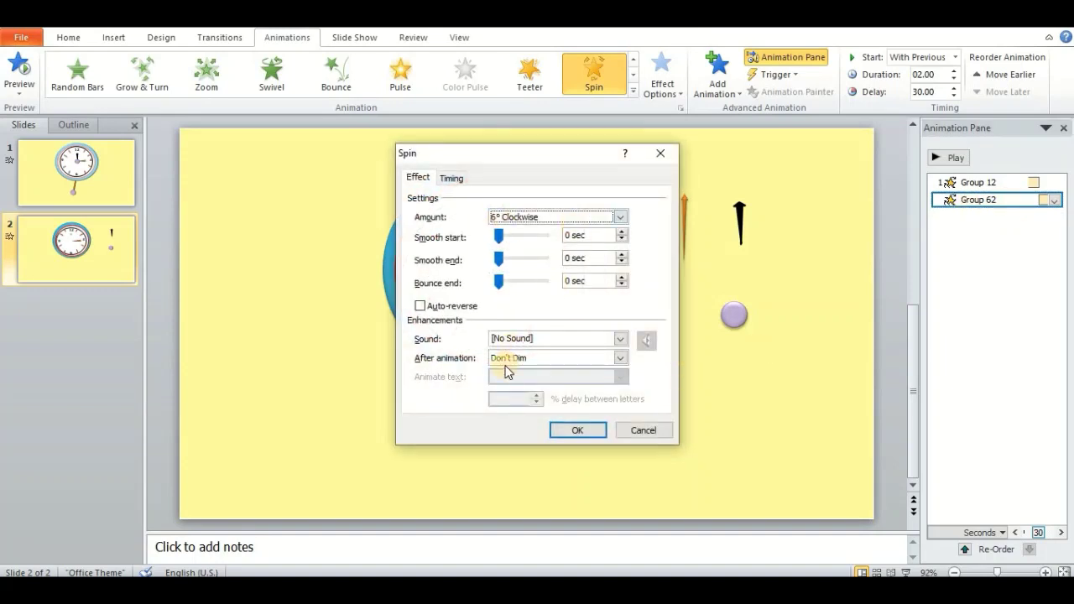
pyautogui.click(577, 430)
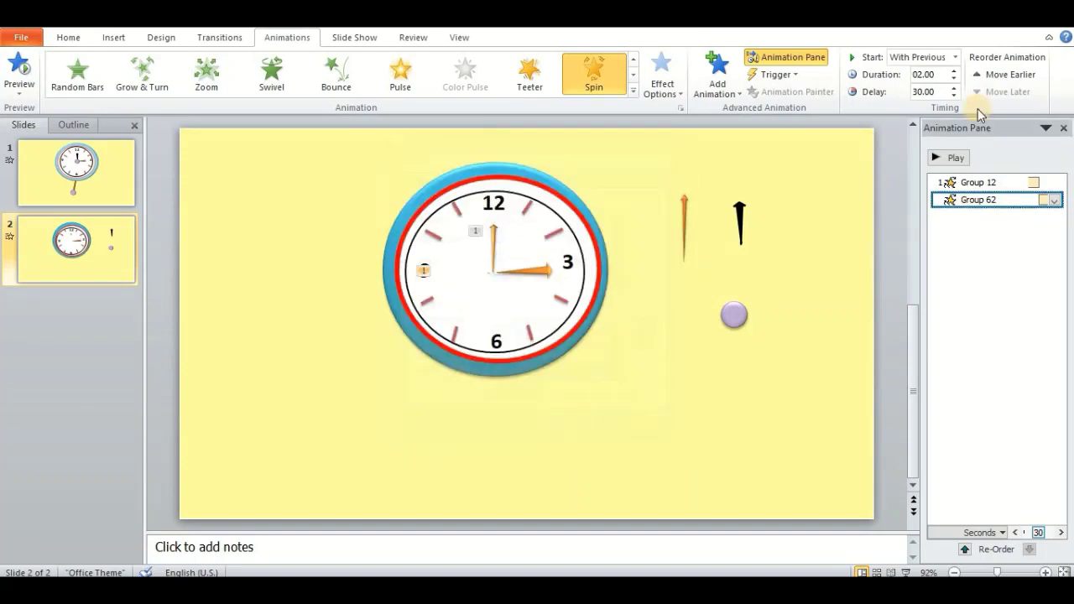
pyautogui.click(937, 76)
pyautogui.write('00.05')
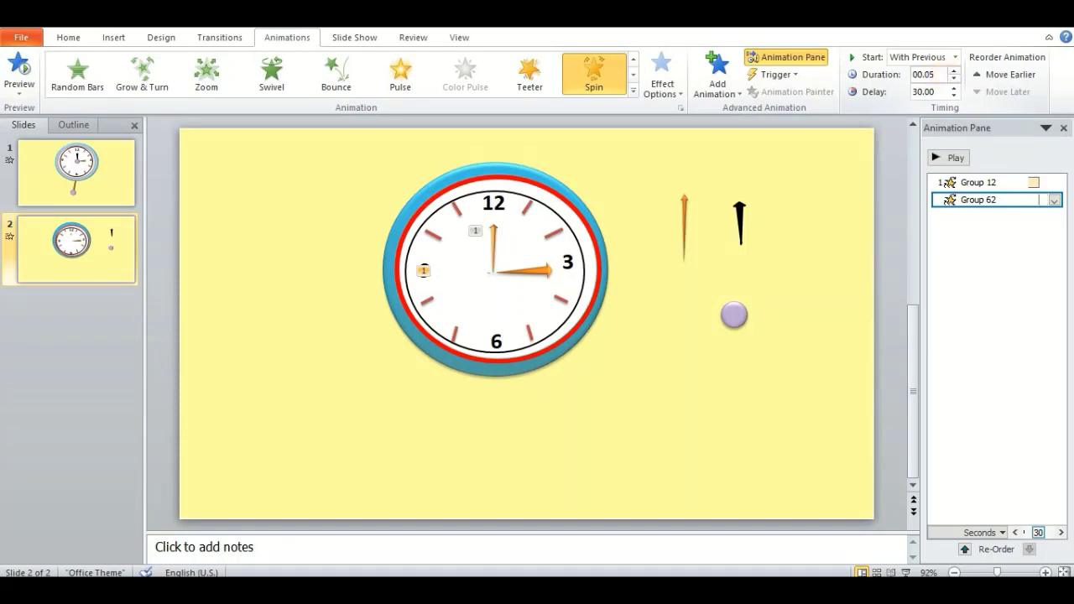
pyautogui.click(969, 158)
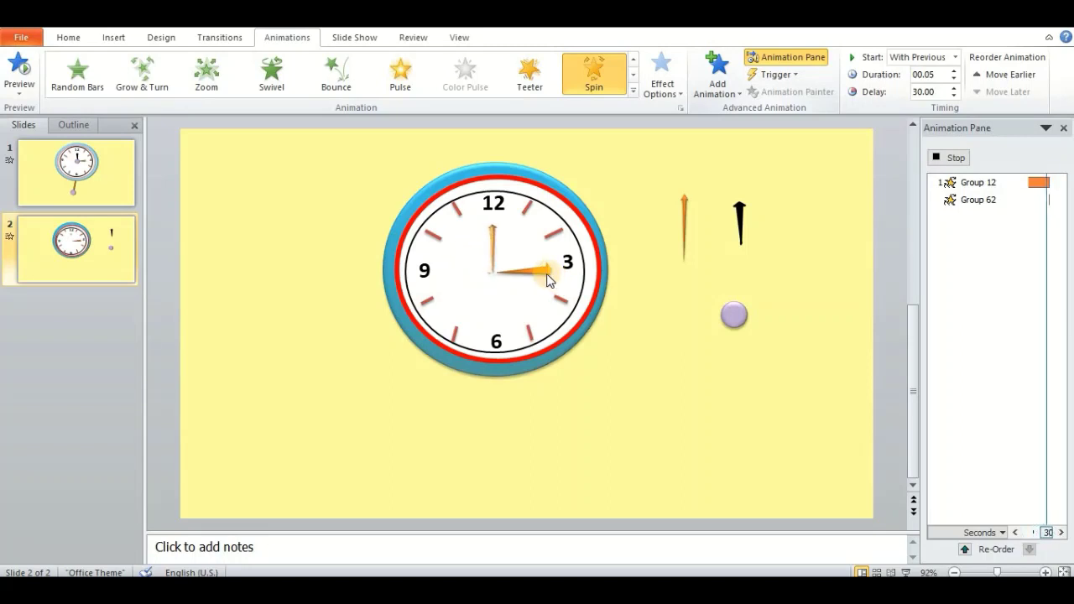
# Set Group 12's spin timing to repeat Until End of Slide.
pyautogui.click(625, 373)
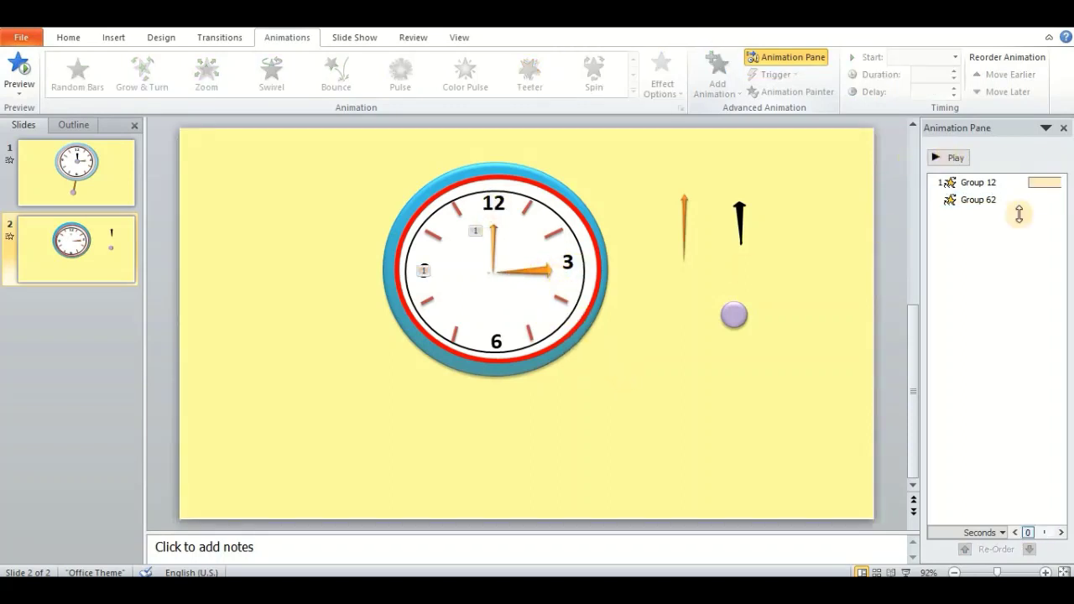
pyautogui.click(1010, 182)
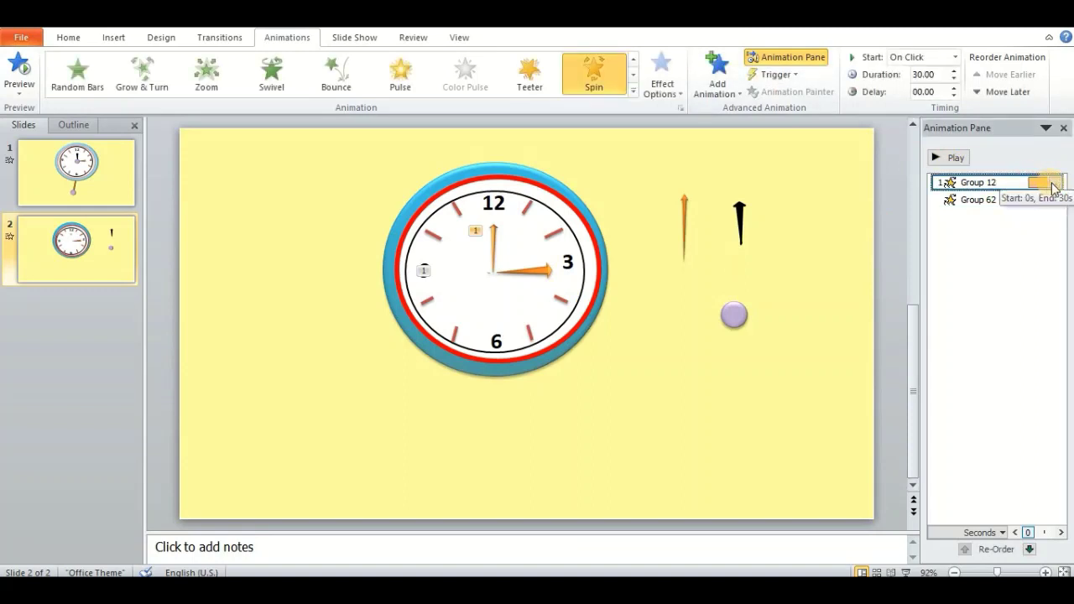
pyautogui.click(1055, 183)
pyautogui.click(969, 279)
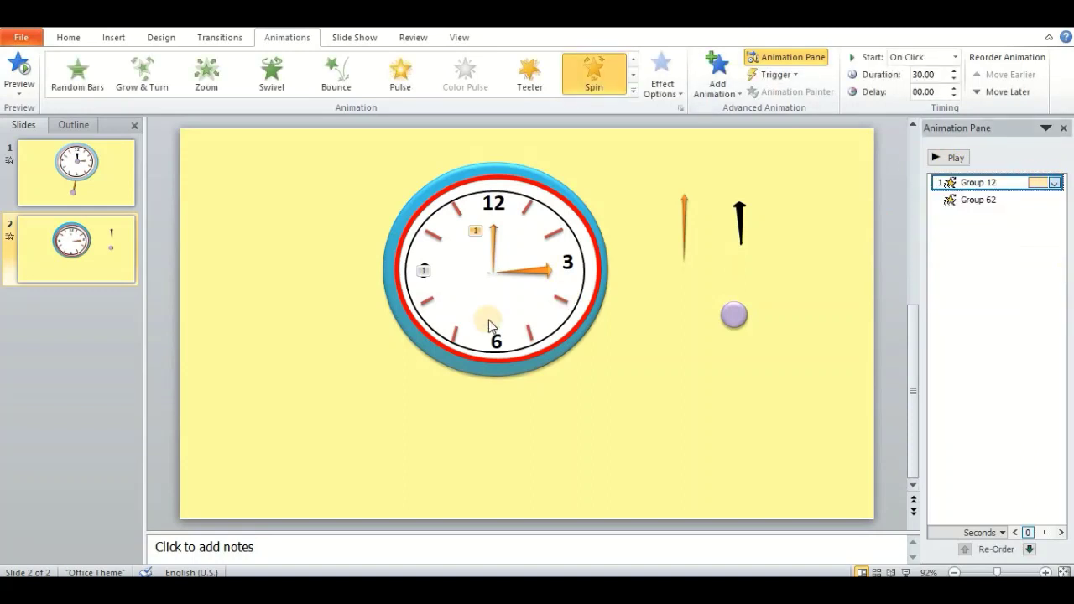
pyautogui.click(556, 257)
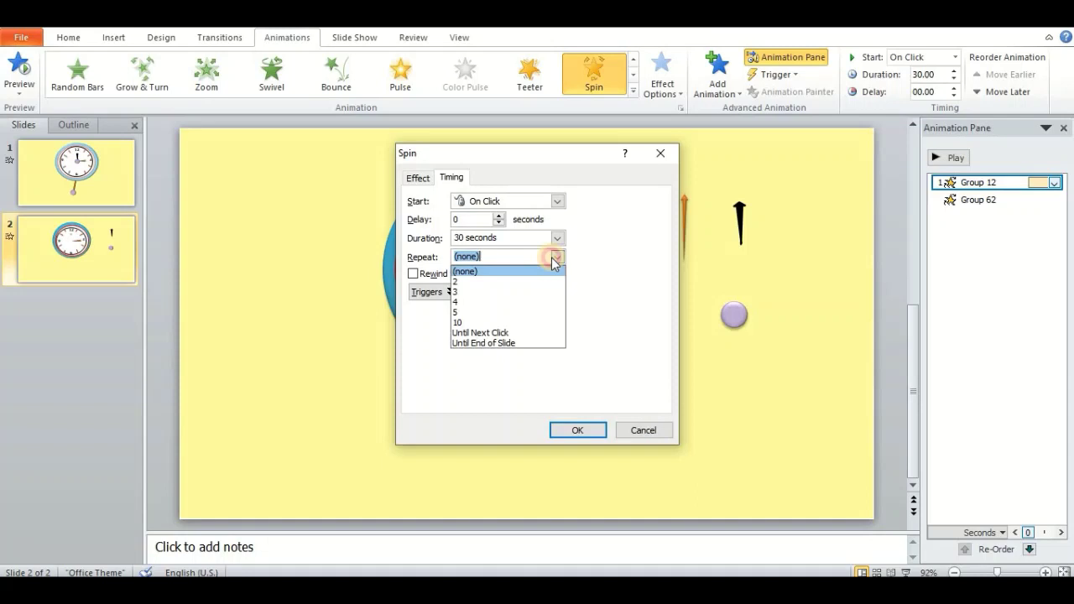
pyautogui.click(483, 342)
pyautogui.click(577, 430)
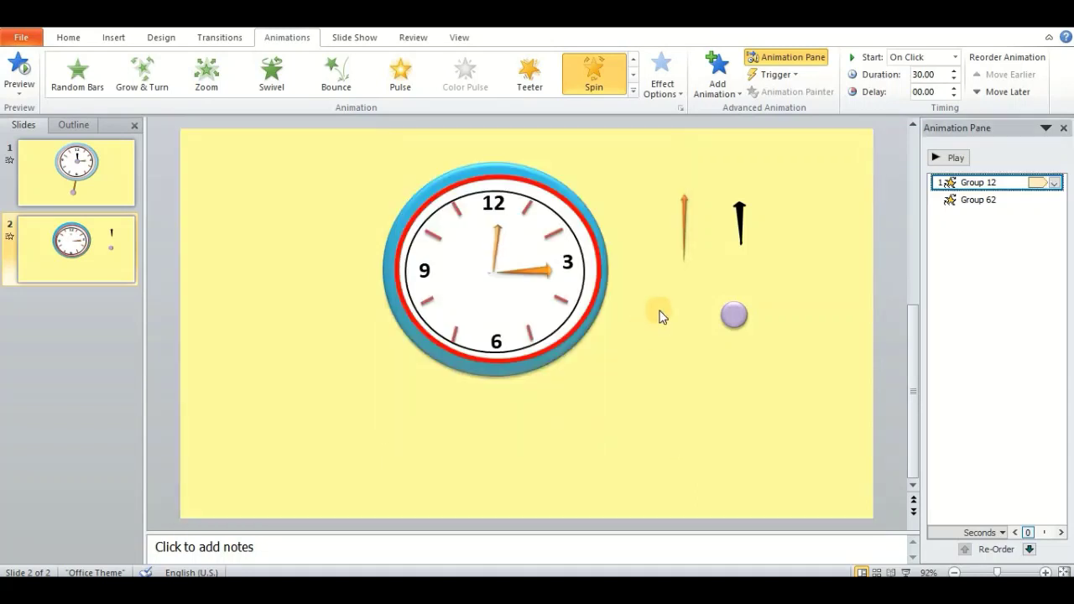
# Move the black hand and purple circle onto the clock centre, bringing the circle to front.
pyautogui.click(742, 225)
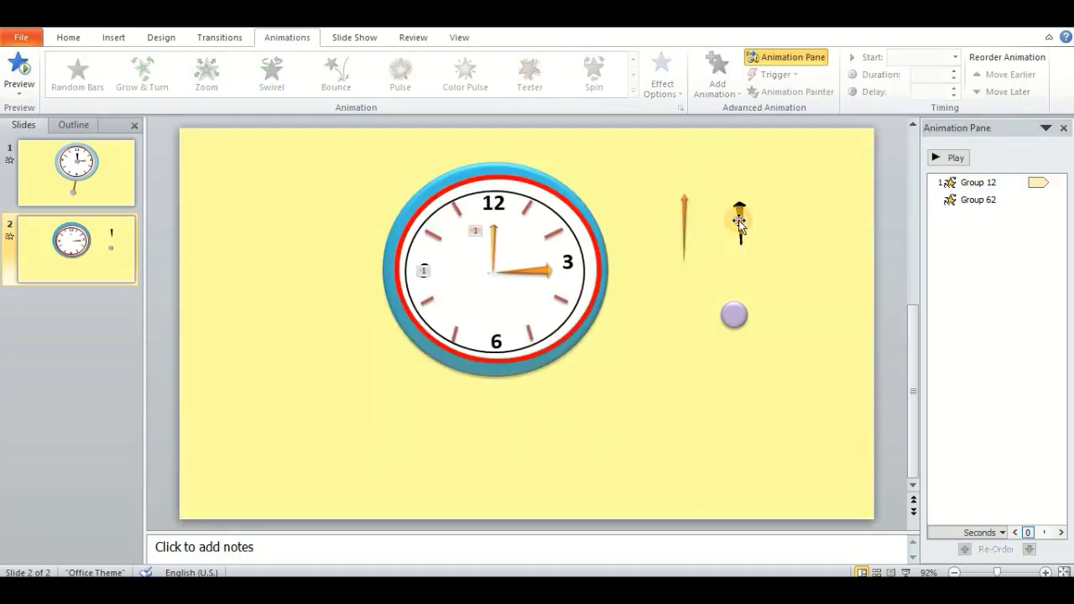
pyautogui.moveTo(742, 225); pyautogui.dragTo(495, 257)
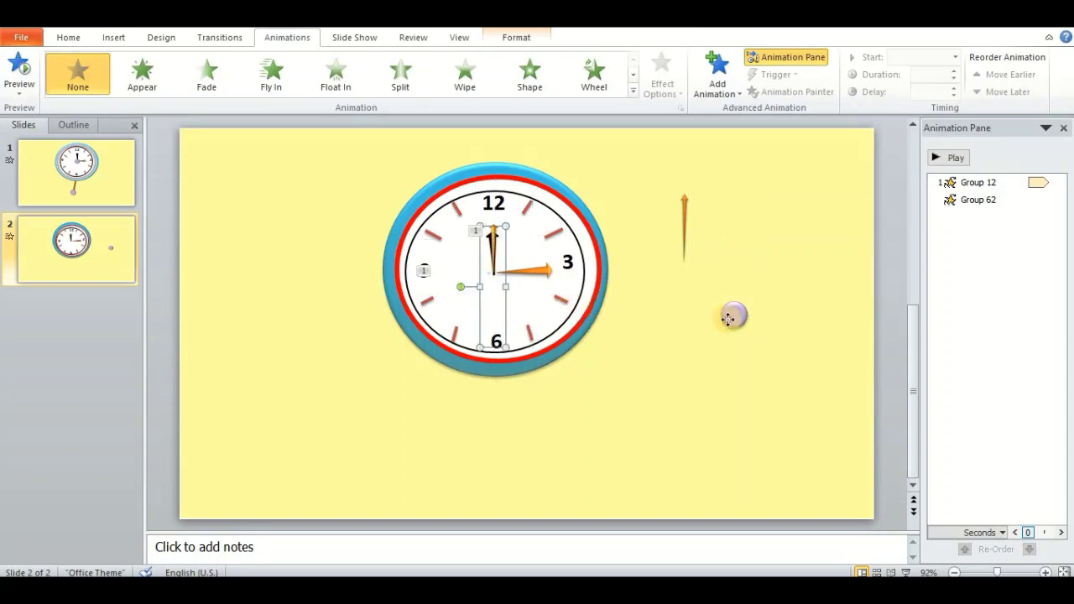
pyautogui.moveTo(729, 317); pyautogui.dragTo(504, 279)
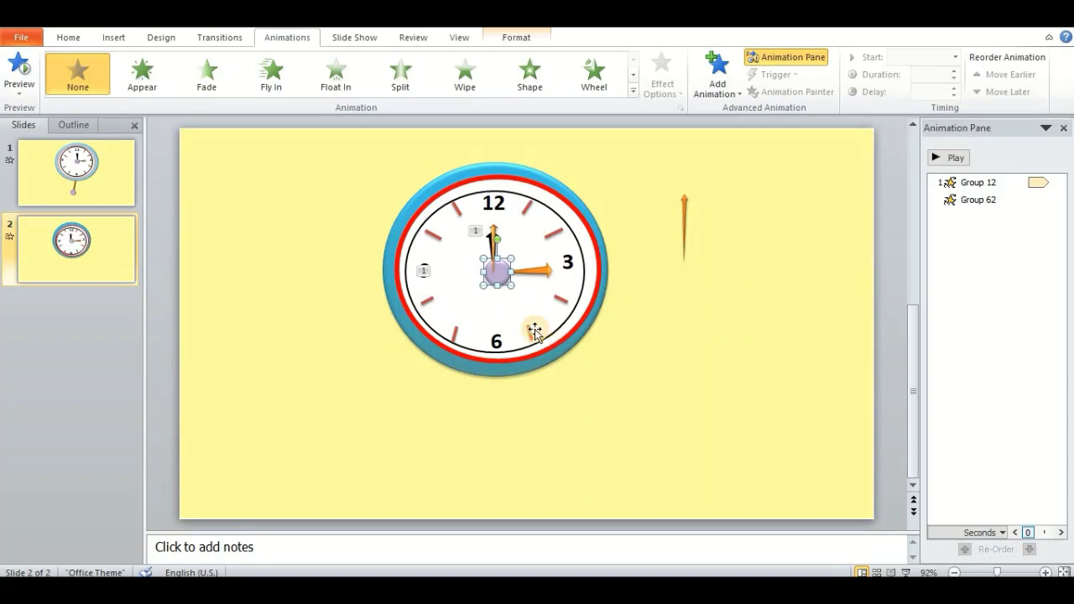
pyautogui.rightClick(502, 274)
pyautogui.click(577, 415)
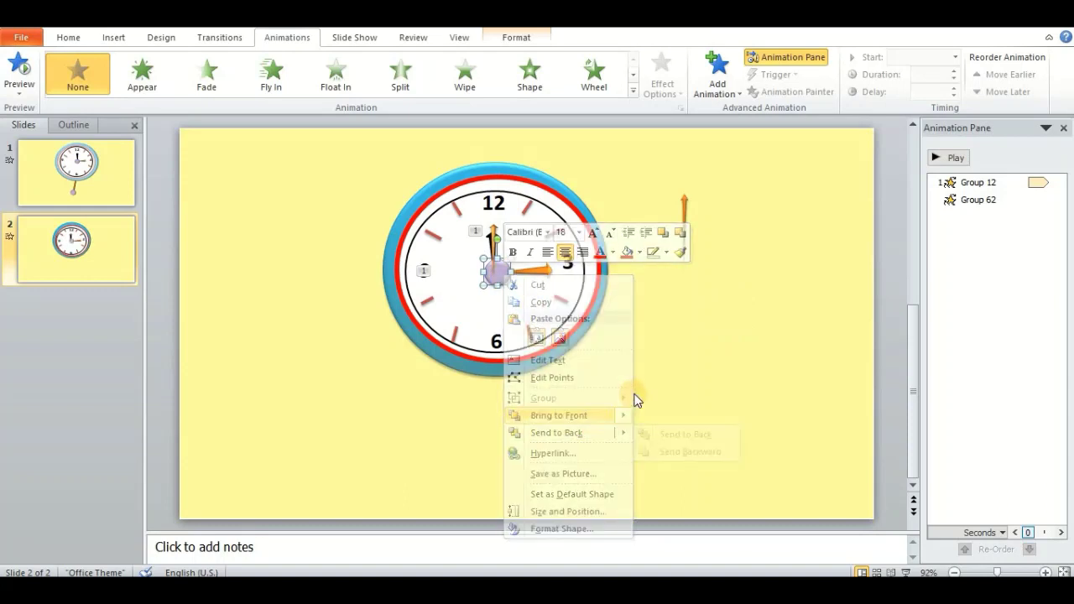
pyautogui.click(769, 223)
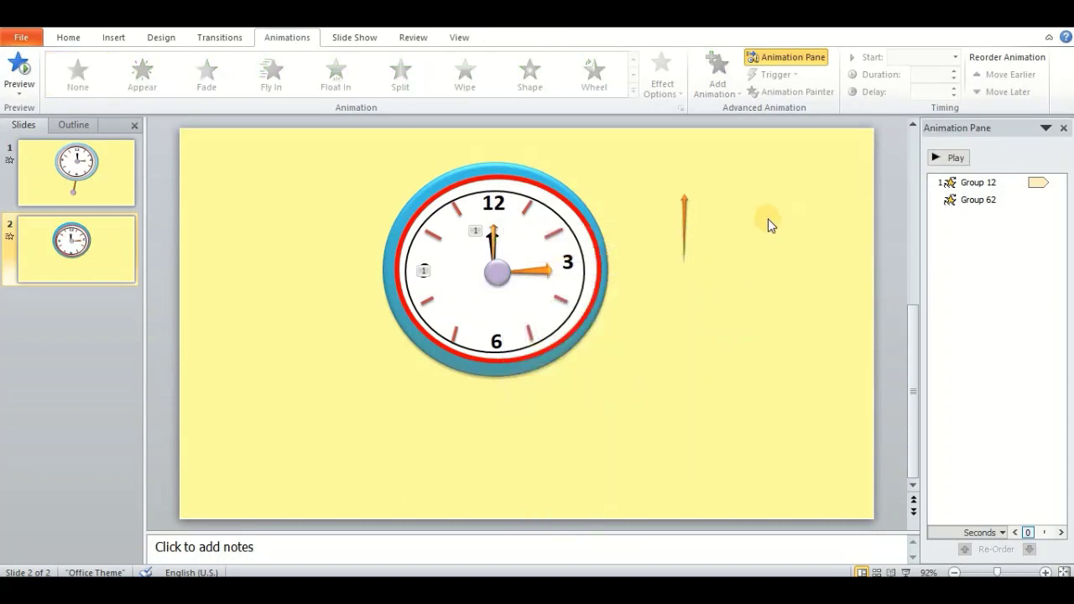
# Delete the thin orange needle and check the finished clock on slide 1.
pyautogui.click(685, 205)
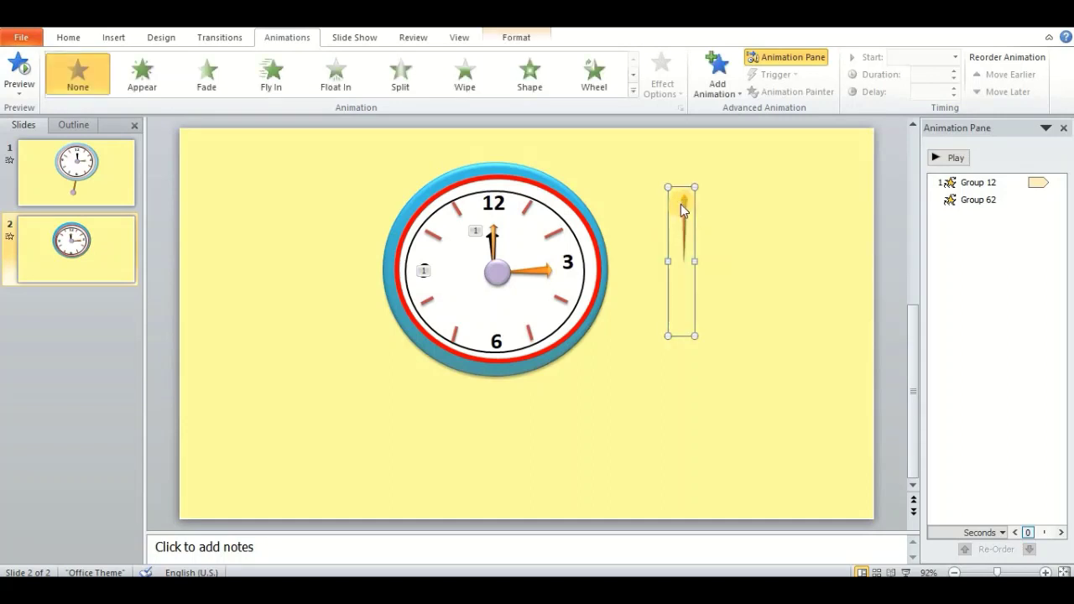
pyautogui.press('Delete')
pyautogui.click(108, 198)
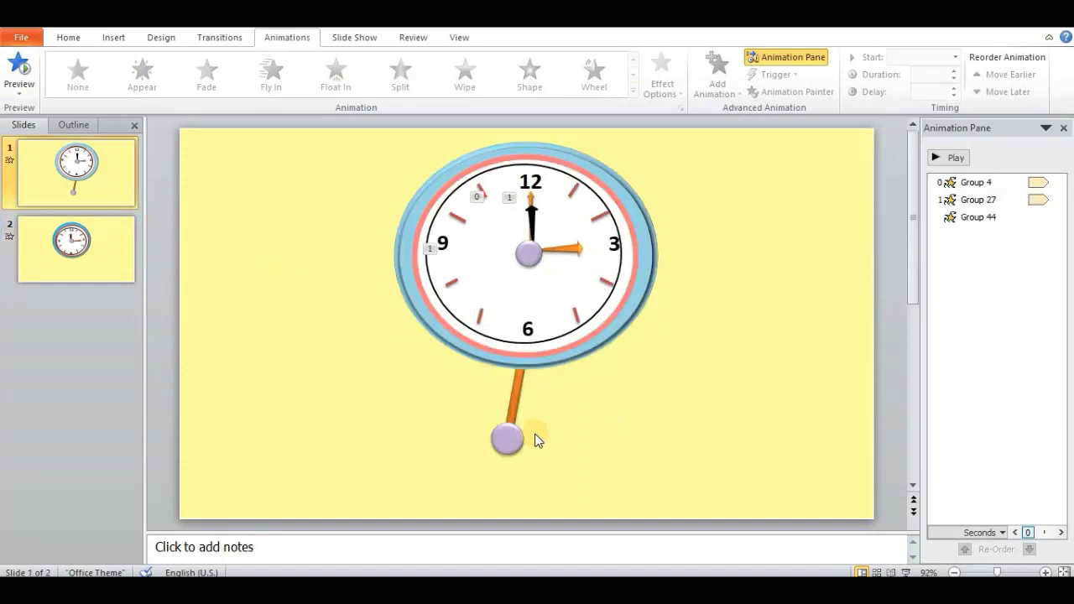
pyautogui.click(72, 241)
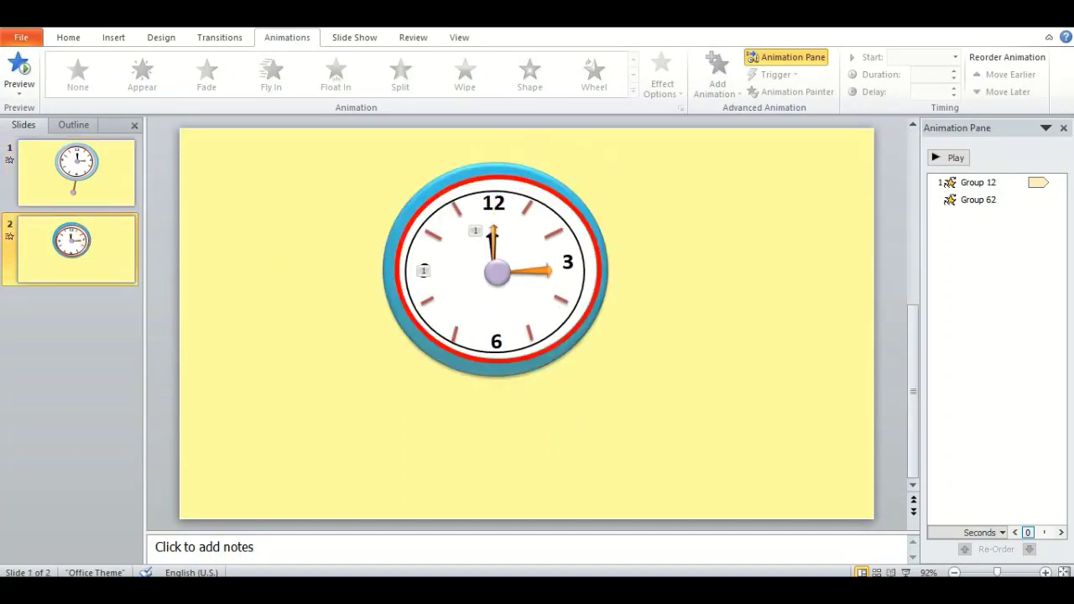
pyautogui.click(67, 38)
# Draw a green rectangle rod beside the clock with an orange oval bob at its bottom.
pyautogui.click(701, 59)
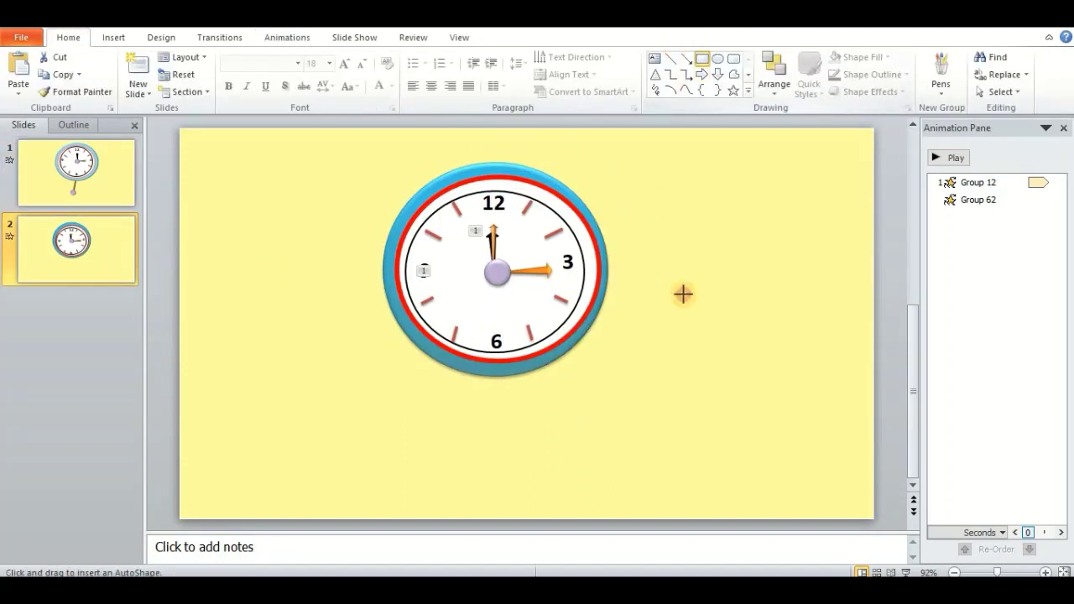
pyautogui.moveTo(658, 200); pyautogui.dragTo(671, 341)
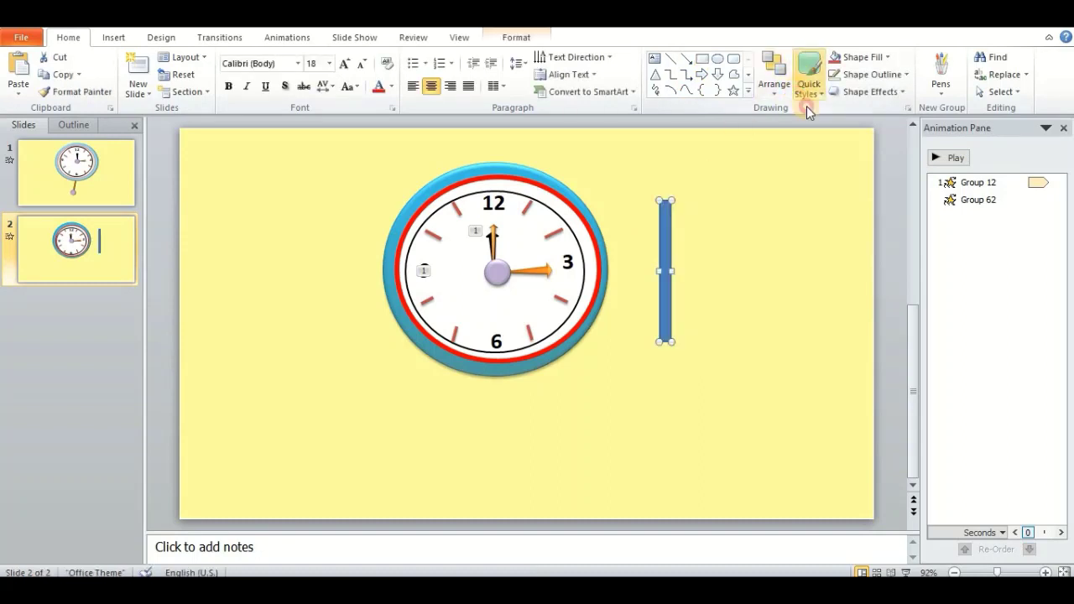
pyautogui.click(807, 94)
pyautogui.click(902, 338)
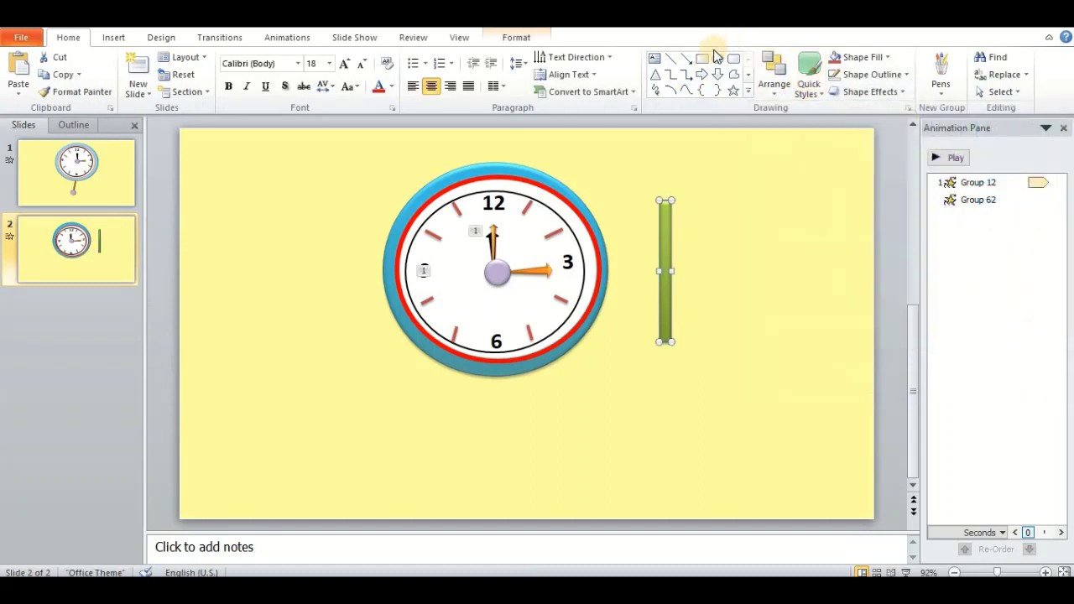
pyautogui.moveTo(646, 335); pyautogui.dragTo(678, 356)
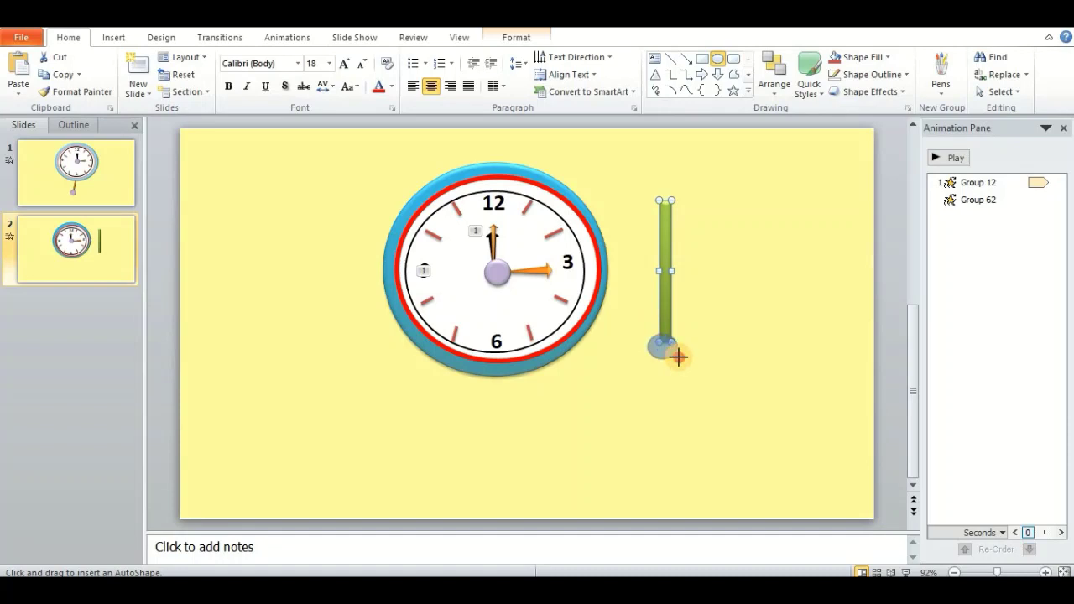
pyautogui.click(807, 84)
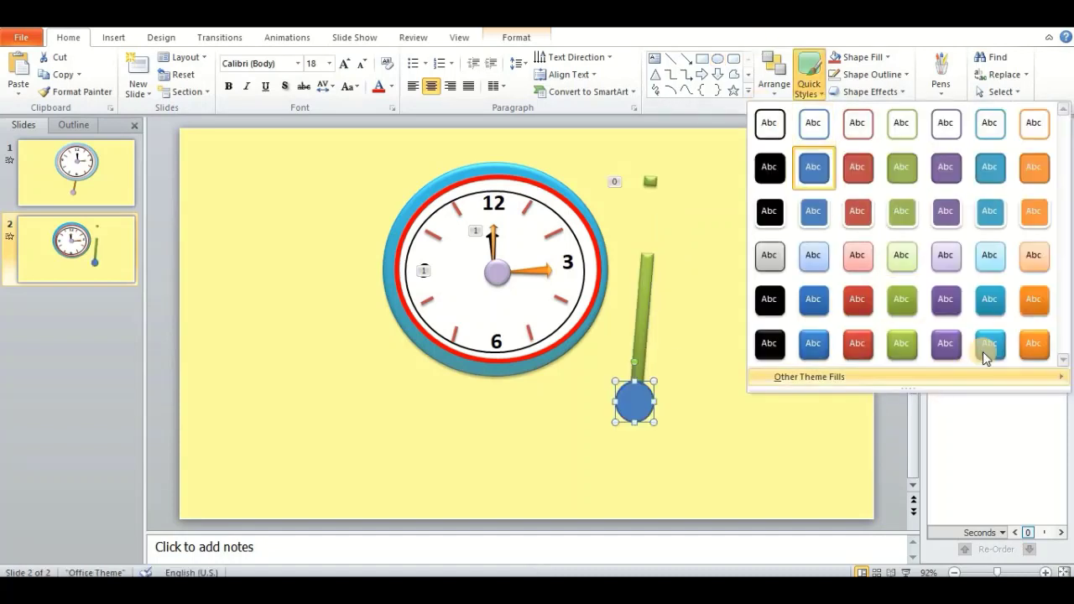
pyautogui.click(1034, 343)
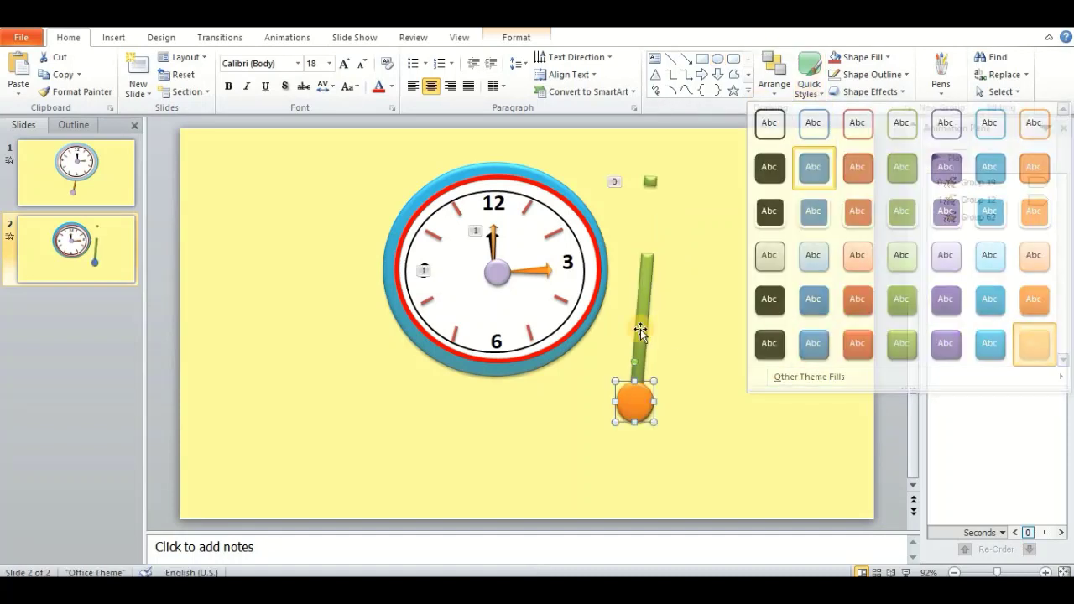
# Group the bob, rod and top piece with Ctrl+G and remove the leftover animations.
pyautogui.keyDown('shift'); pyautogui.click(644, 299); pyautogui.keyUp('shift')
pyautogui.hotkey('ctrl', 'g')
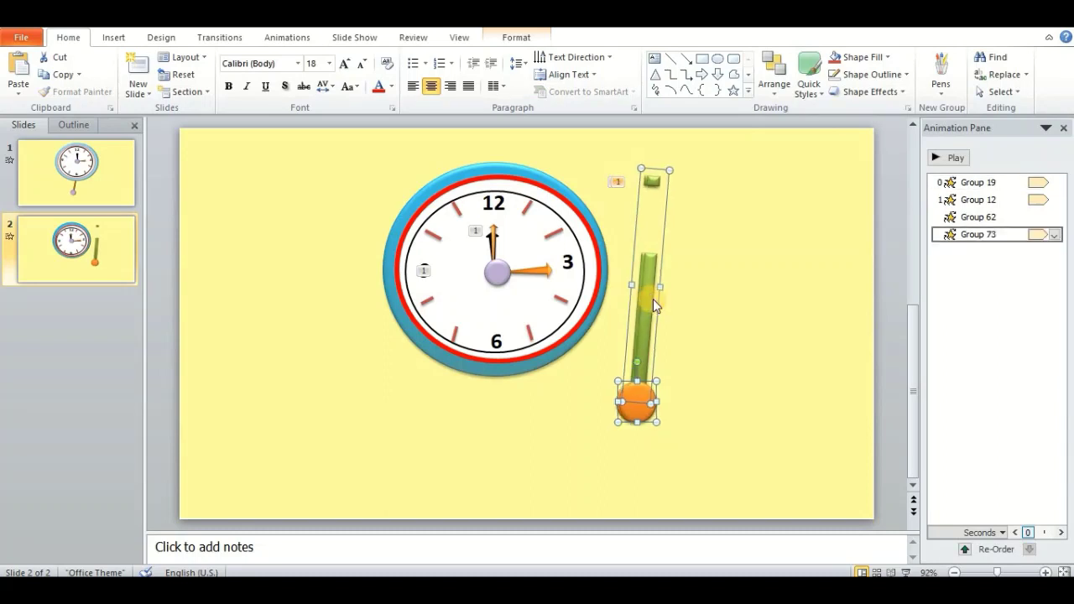
pyautogui.hotkey('ctrl', 'z')
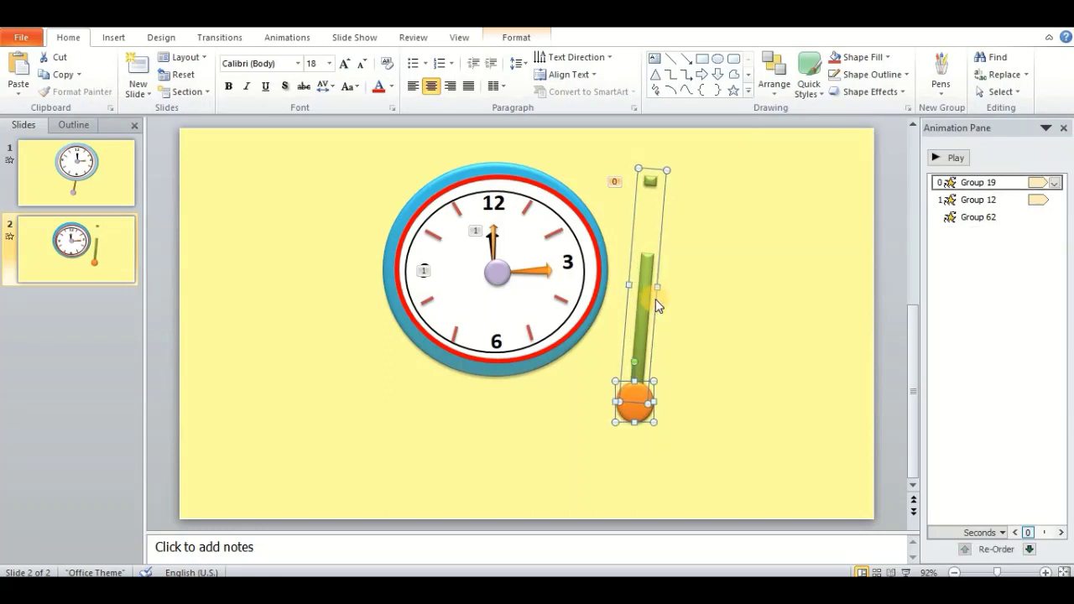
pyautogui.hotkey('ctrl', 'z')
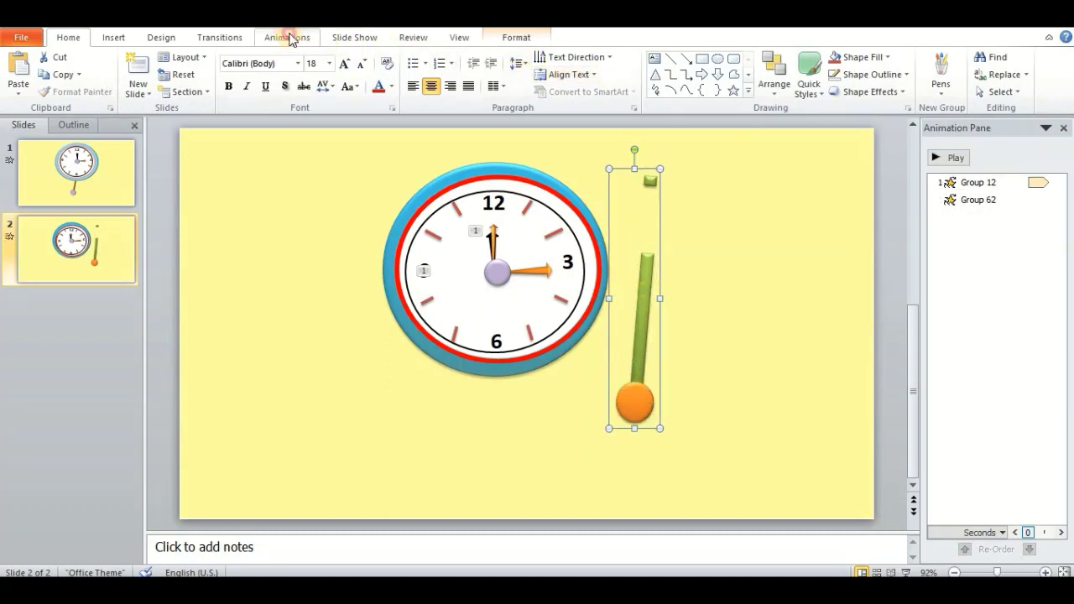
pyautogui.click(287, 37)
# Apply a Spin animation to the pendulum group with a custom 10° clockwise amount.
pyautogui.click(632, 75)
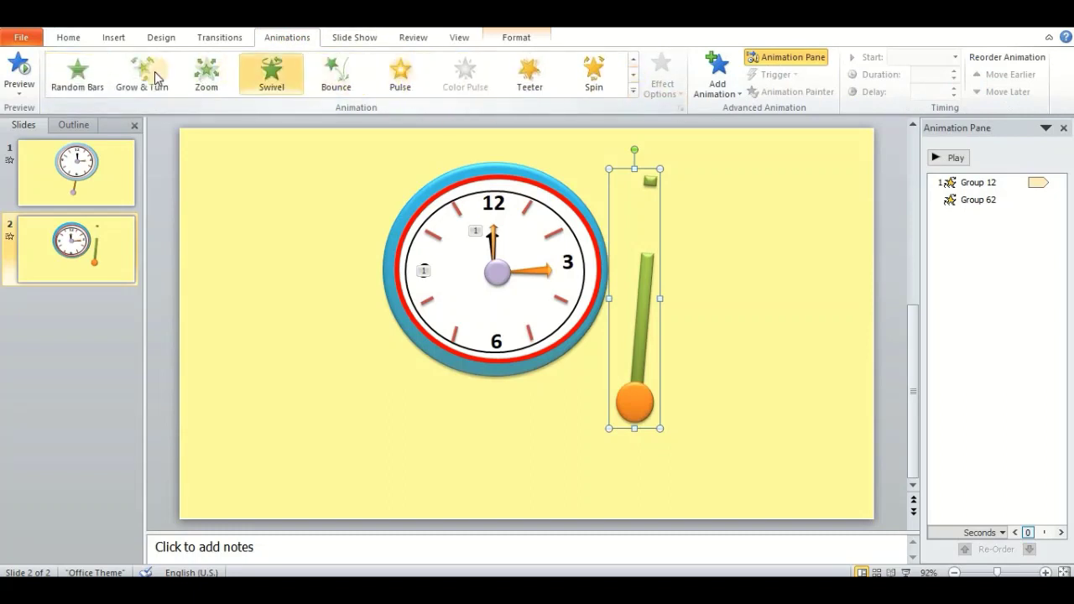
pyautogui.click(590, 75)
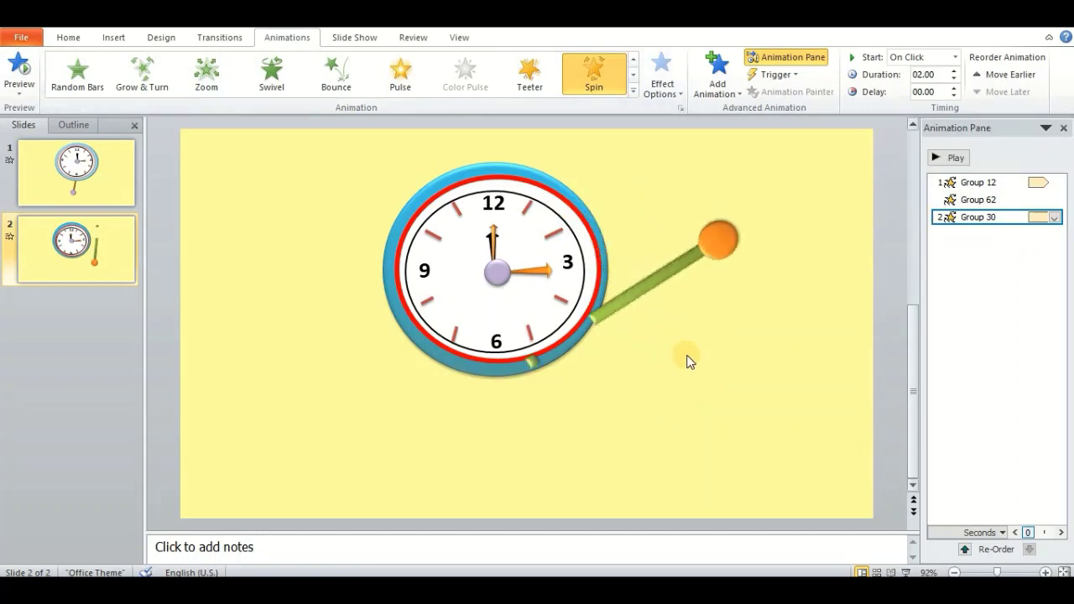
pyautogui.doubleClick(1019, 218)
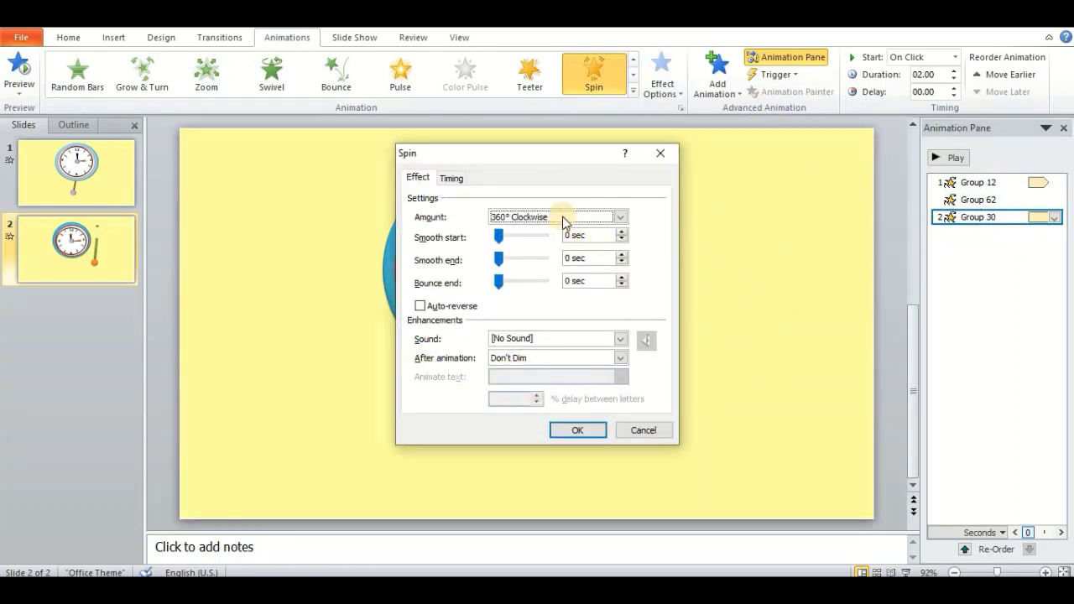
pyautogui.click(619, 217)
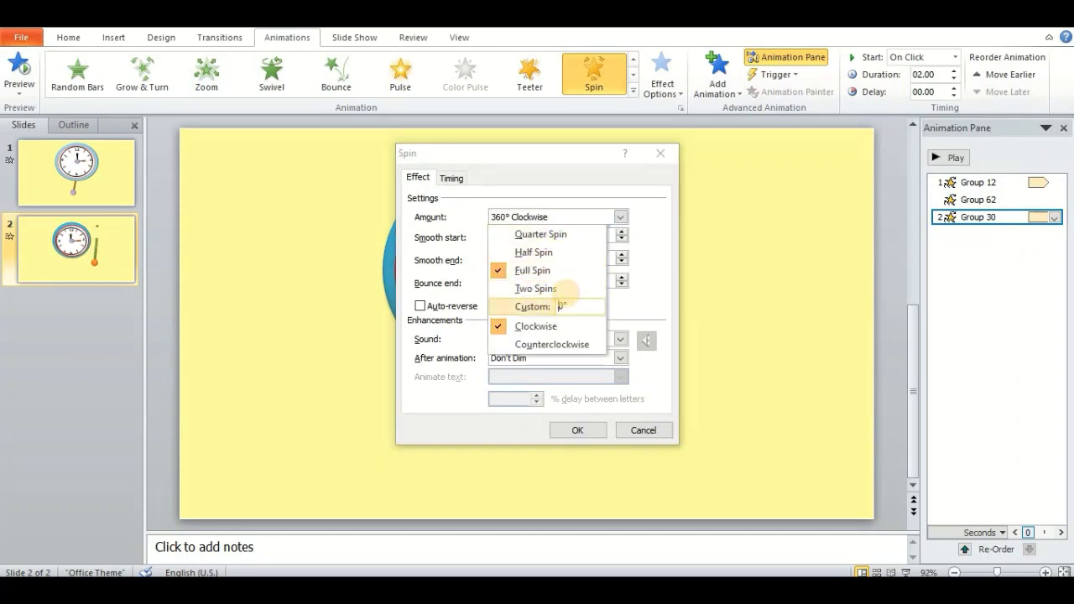
pyautogui.write('10')
pyautogui.press('Return')
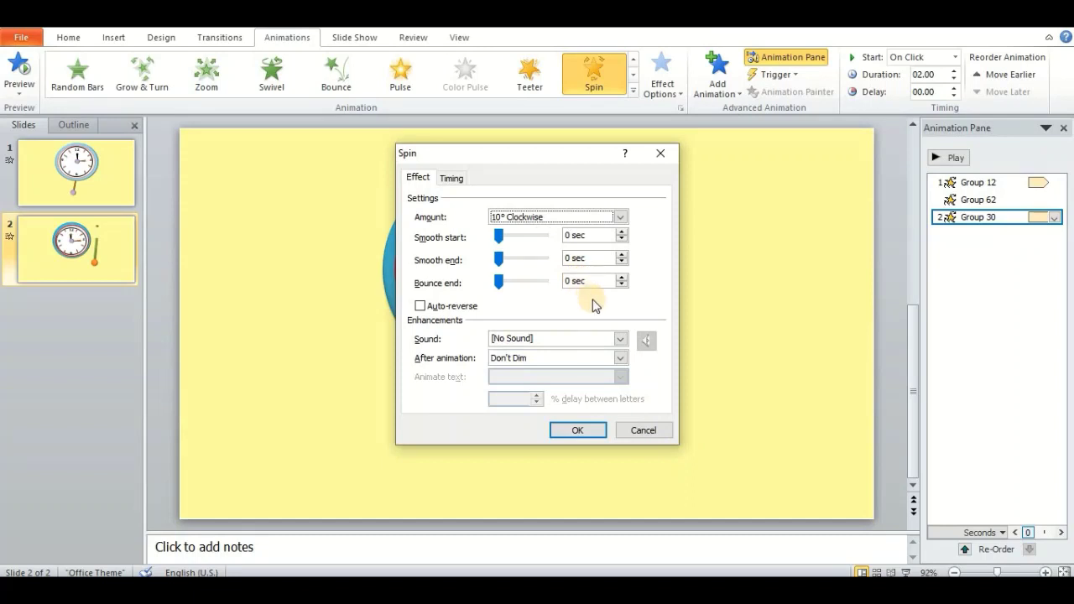
pyautogui.click(598, 431)
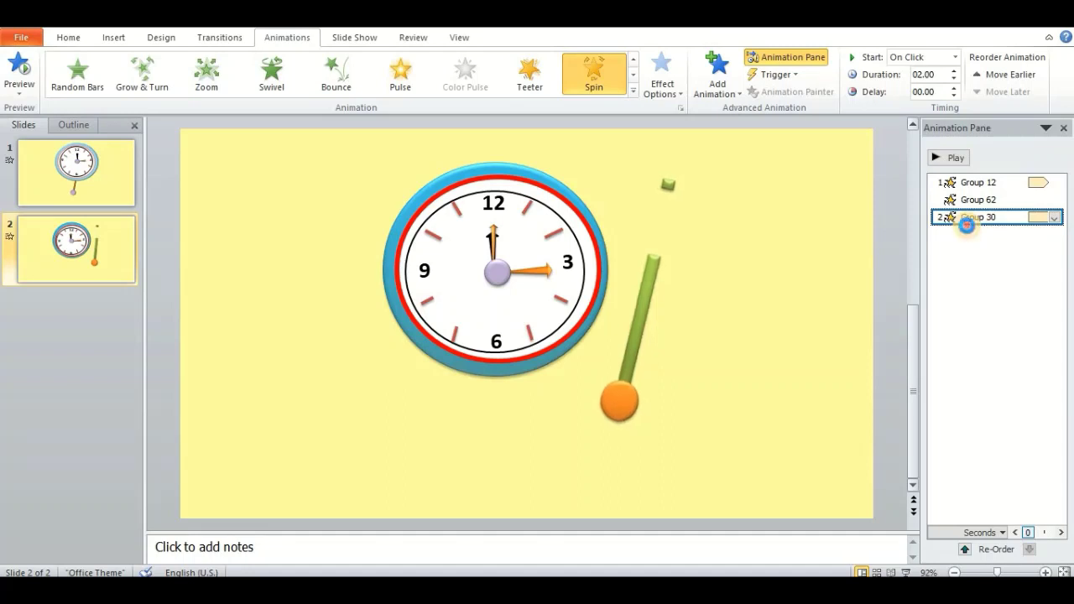
pyautogui.doubleClick(967, 222)
pyautogui.click(426, 307)
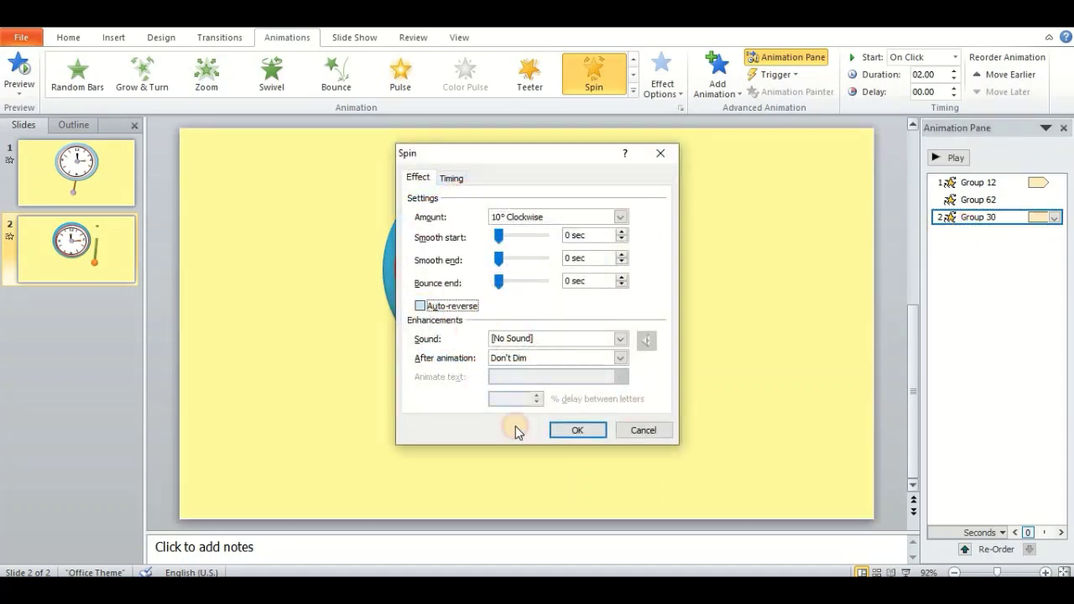
pyautogui.click(555, 430)
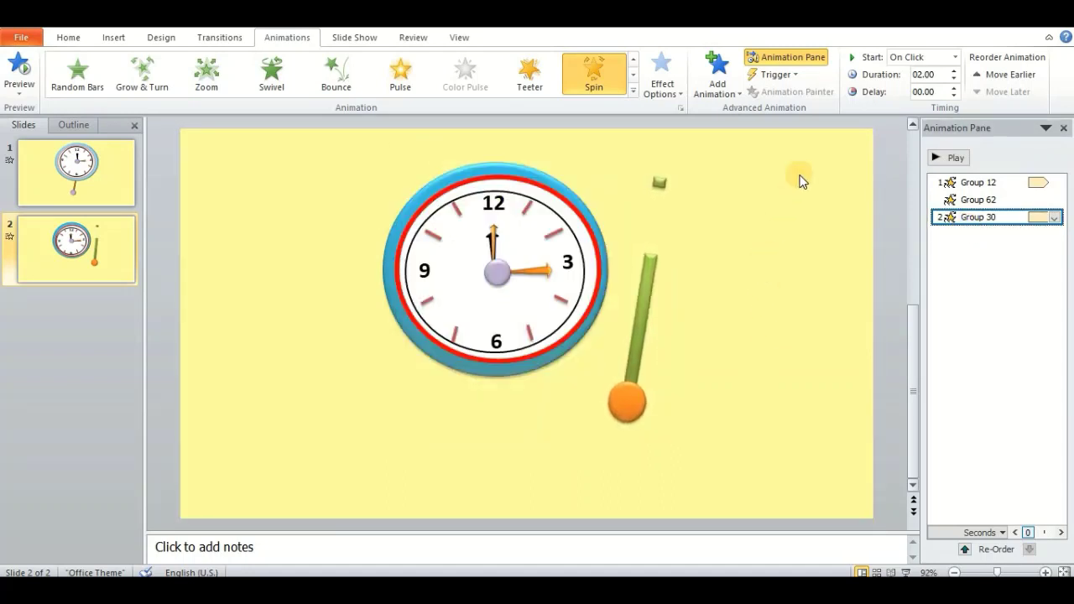
# Make the pendulum spin counterclockwise with a 00.50-second duration.
pyautogui.click(668, 89)
pyautogui.click(712, 172)
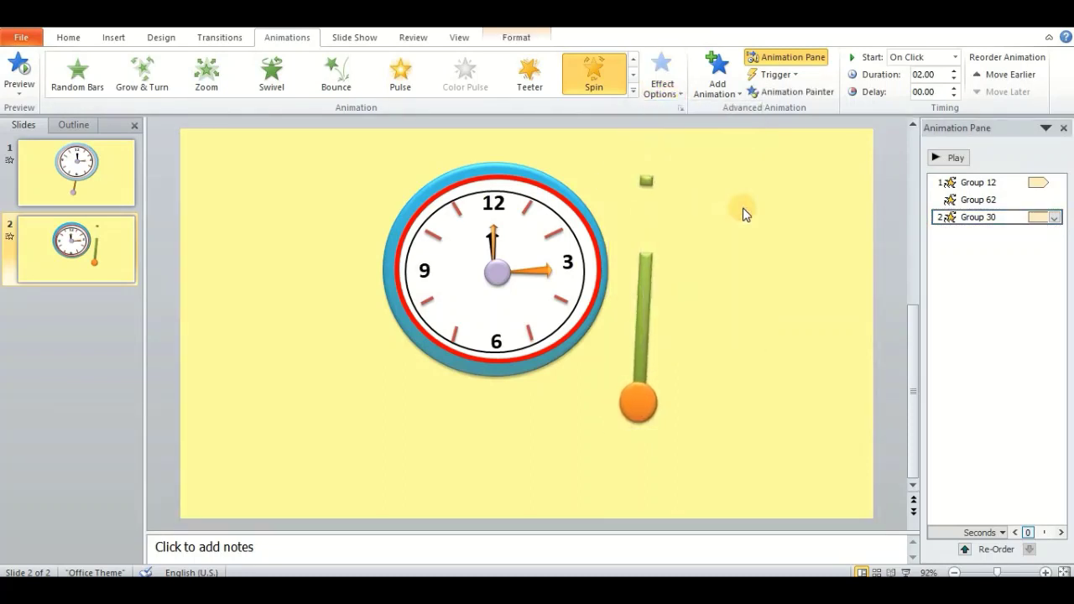
pyautogui.click(955, 78)
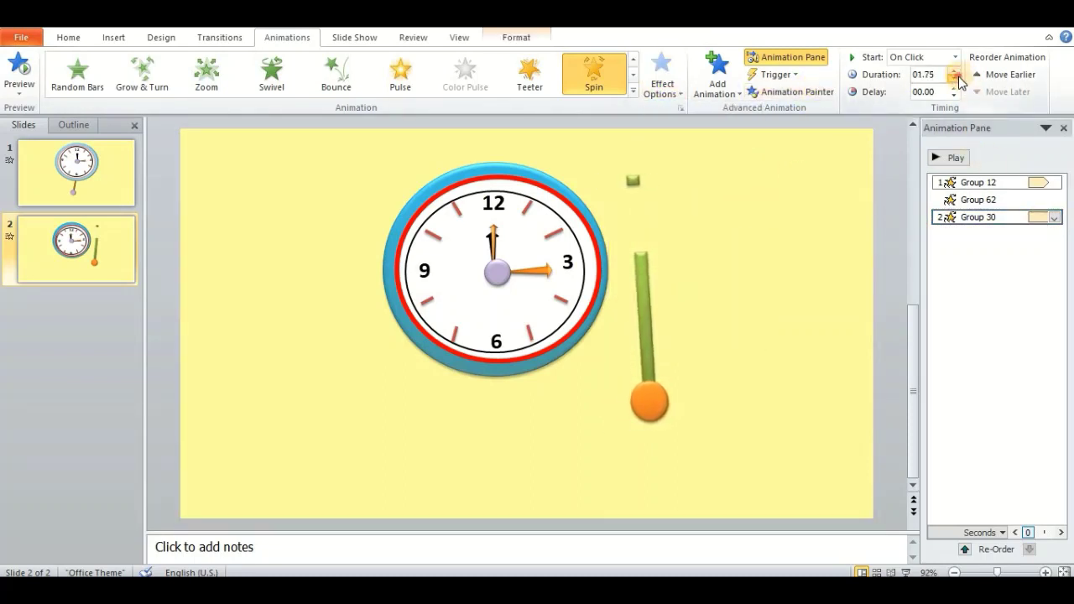
pyautogui.click(955, 78)
pyautogui.click(955, 78)
pyautogui.click(956, 78)
pyautogui.click(956, 79)
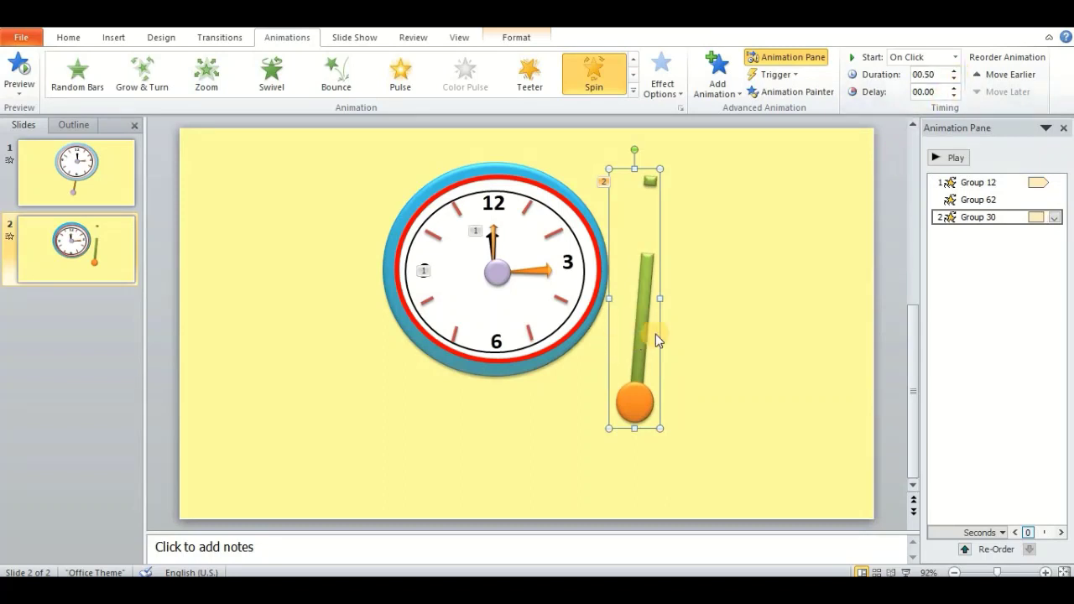
# Hang the pendulum below the clock, send it to back, and move its animation first.
pyautogui.moveTo(656, 339); pyautogui.dragTo(496, 380)
pyautogui.rightClick(498, 384)
pyautogui.moveTo(554, 295)
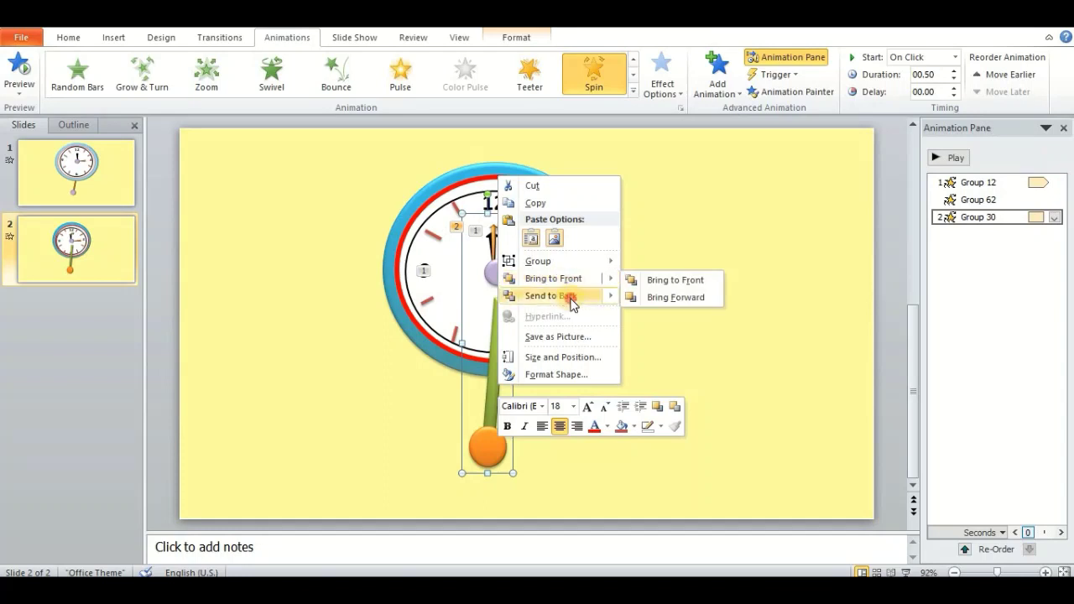
pyautogui.click(570, 295)
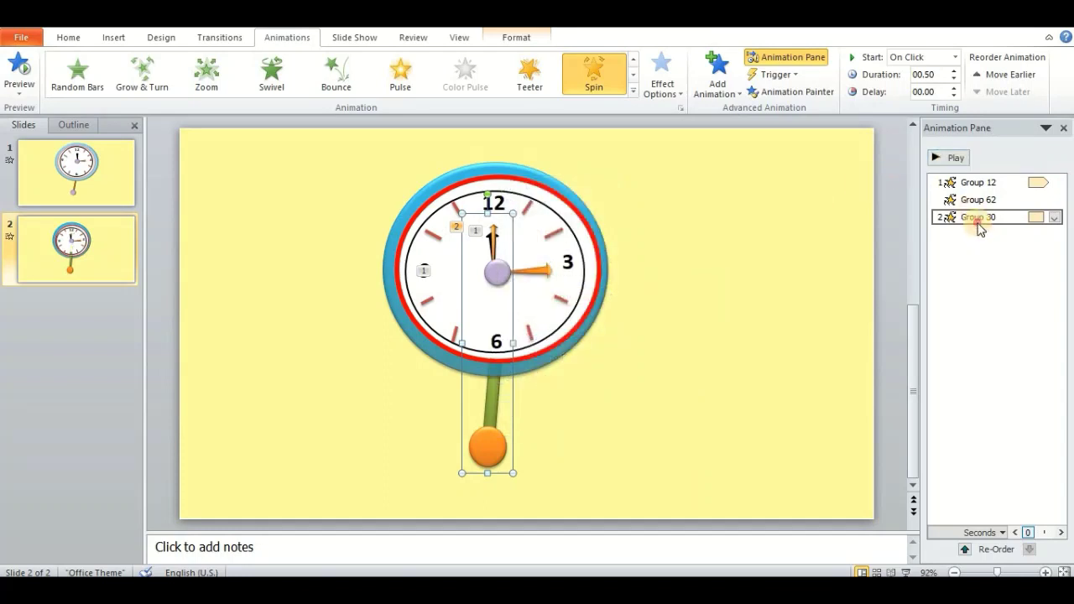
pyautogui.moveTo(980, 230); pyautogui.dragTo(953, 176)
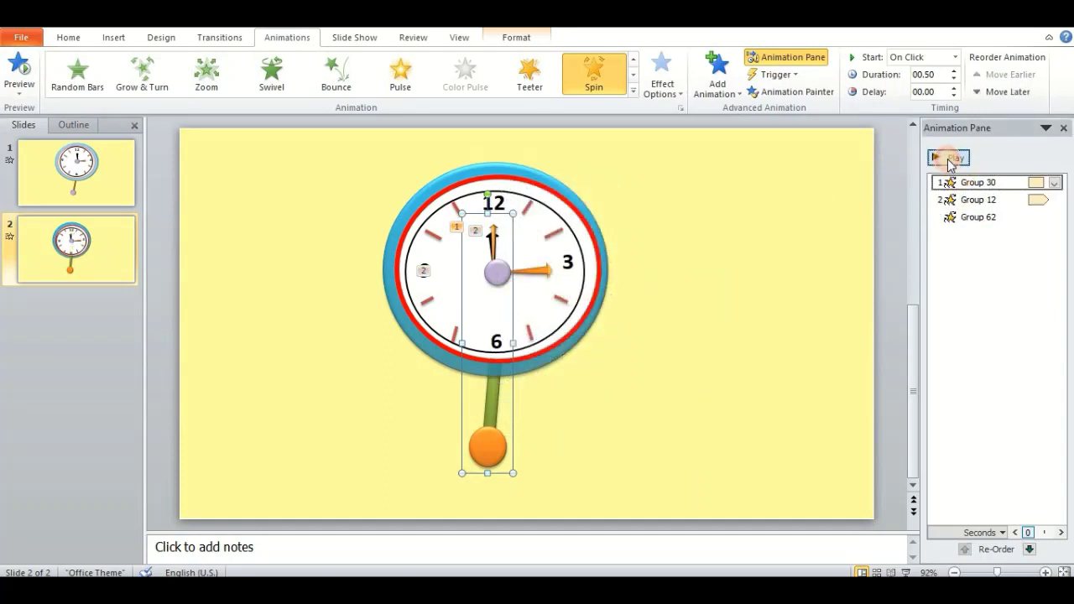
# Set Group 30's swing timing to repeat Until End of Slide.
pyautogui.click(951, 159)
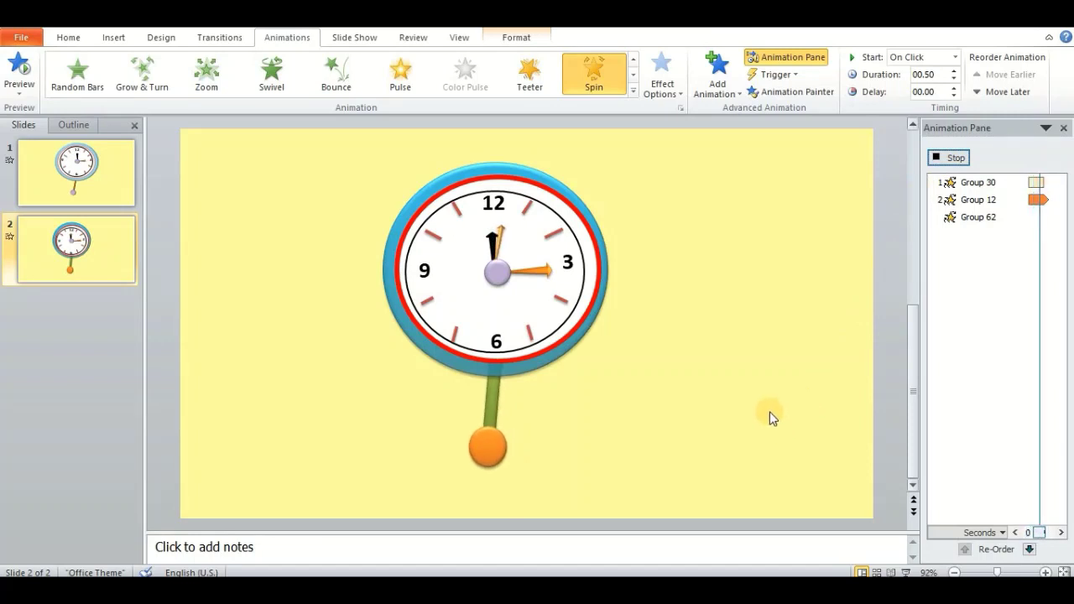
pyautogui.click(1056, 182)
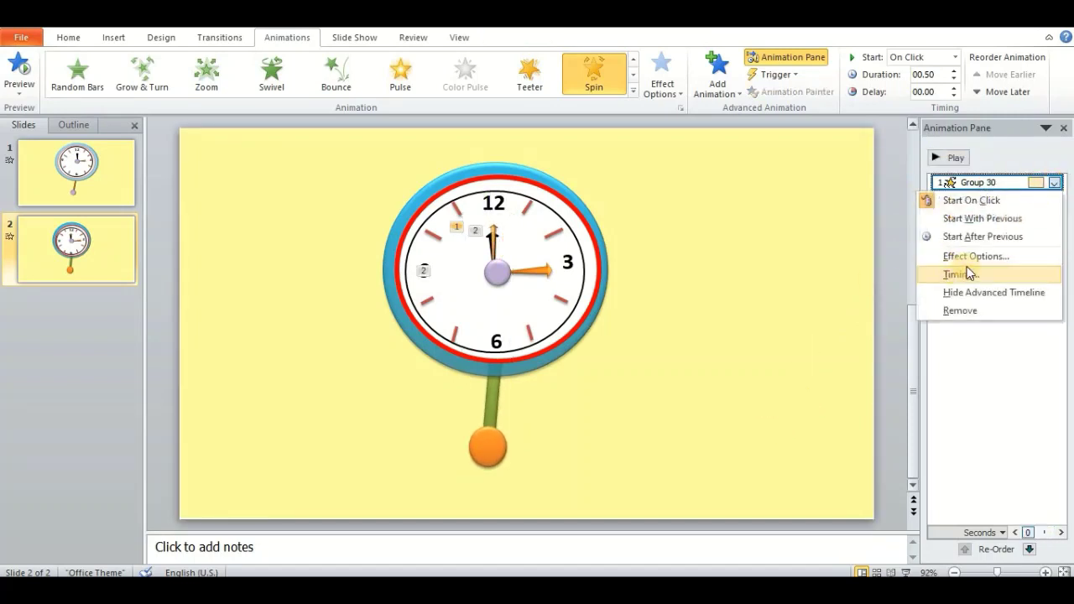
pyautogui.click(965, 274)
pyautogui.click(558, 257)
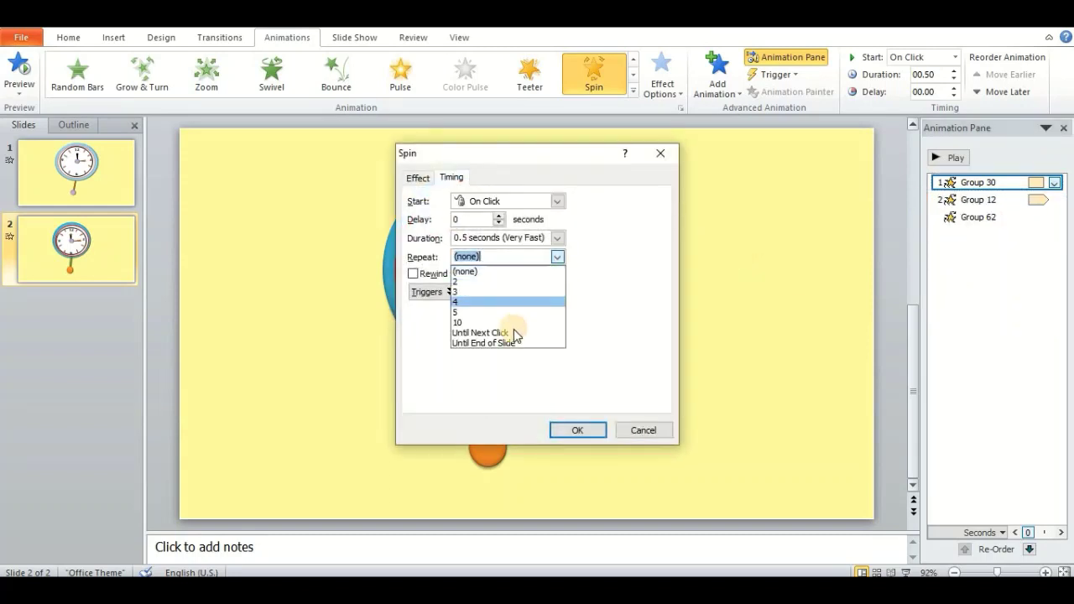
pyautogui.click(555, 414)
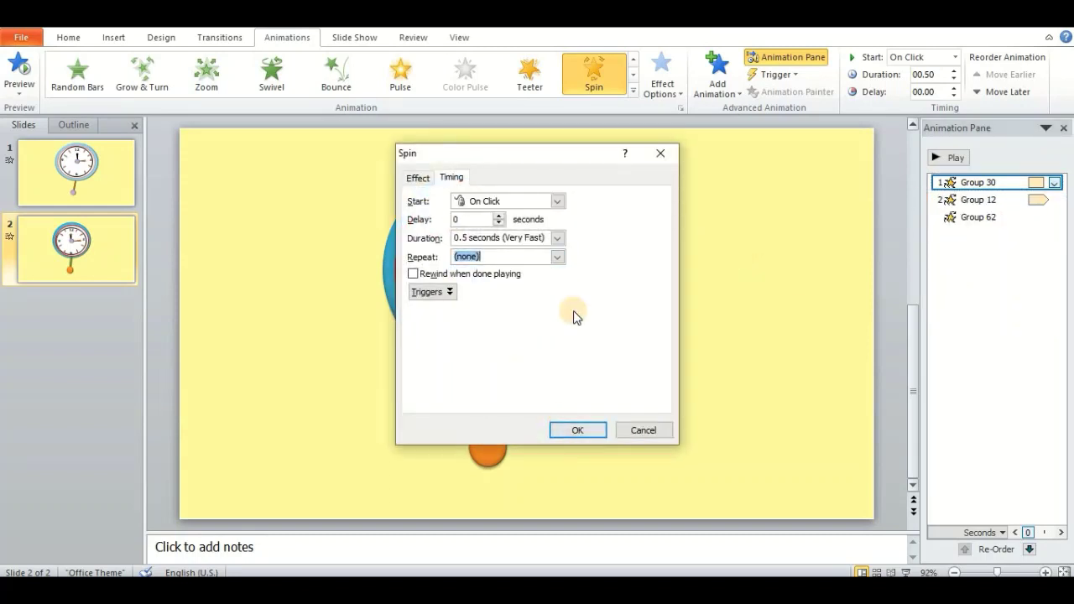
pyautogui.click(559, 259)
pyautogui.click(526, 340)
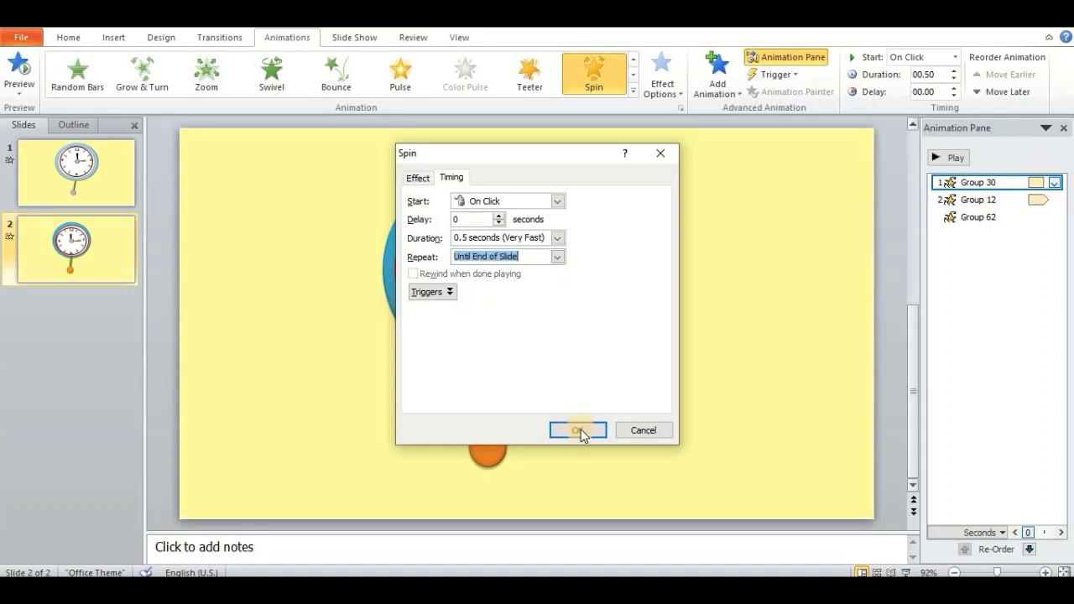
pyautogui.click(605, 430)
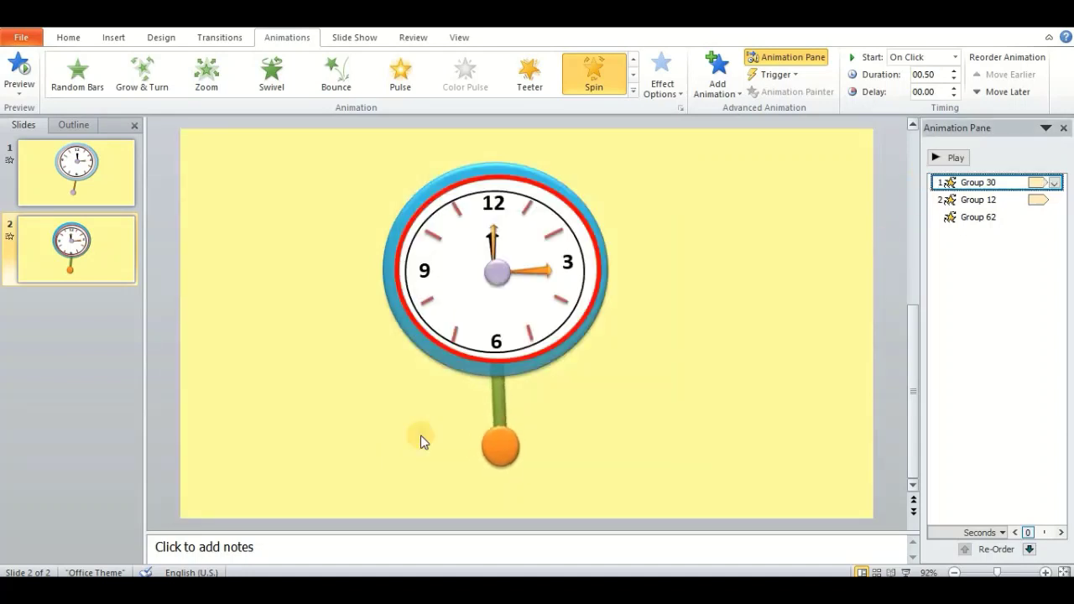
# Play slide 2's animations to watch the hands turn and the pendulum swing.
pyautogui.click(957, 158)
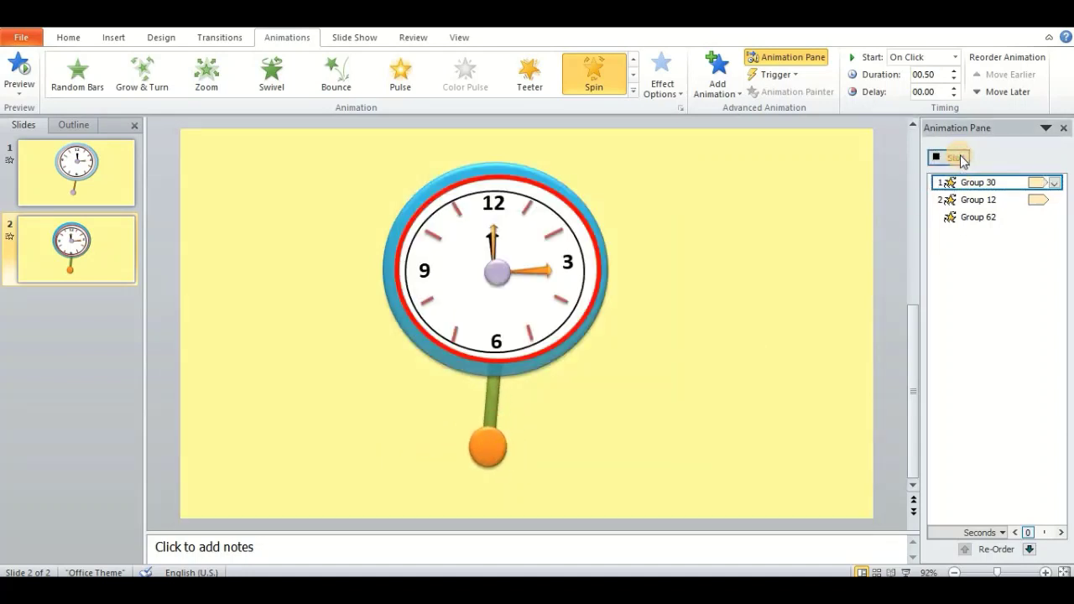